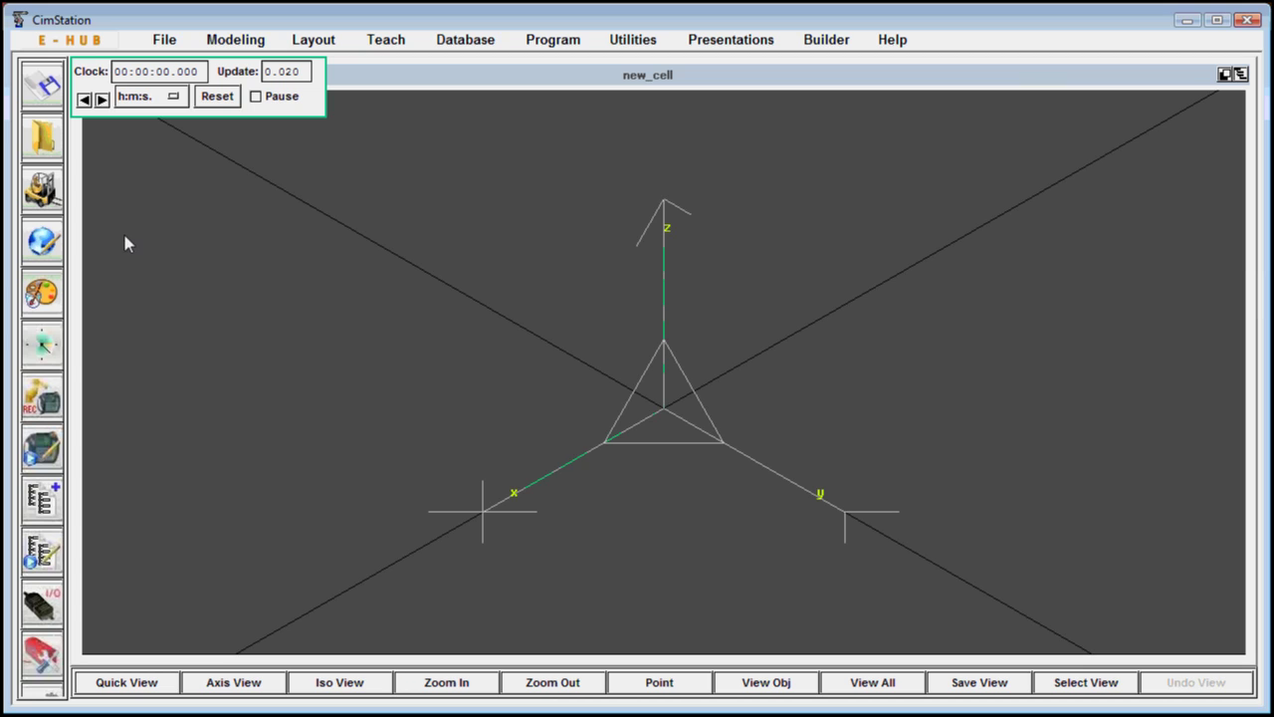
- Install the STAUBLI_RS80_400F_CS8 robot from the moving_pallet library and fit it in view
{"action": "left_click", "coordinate": [55, 141]}
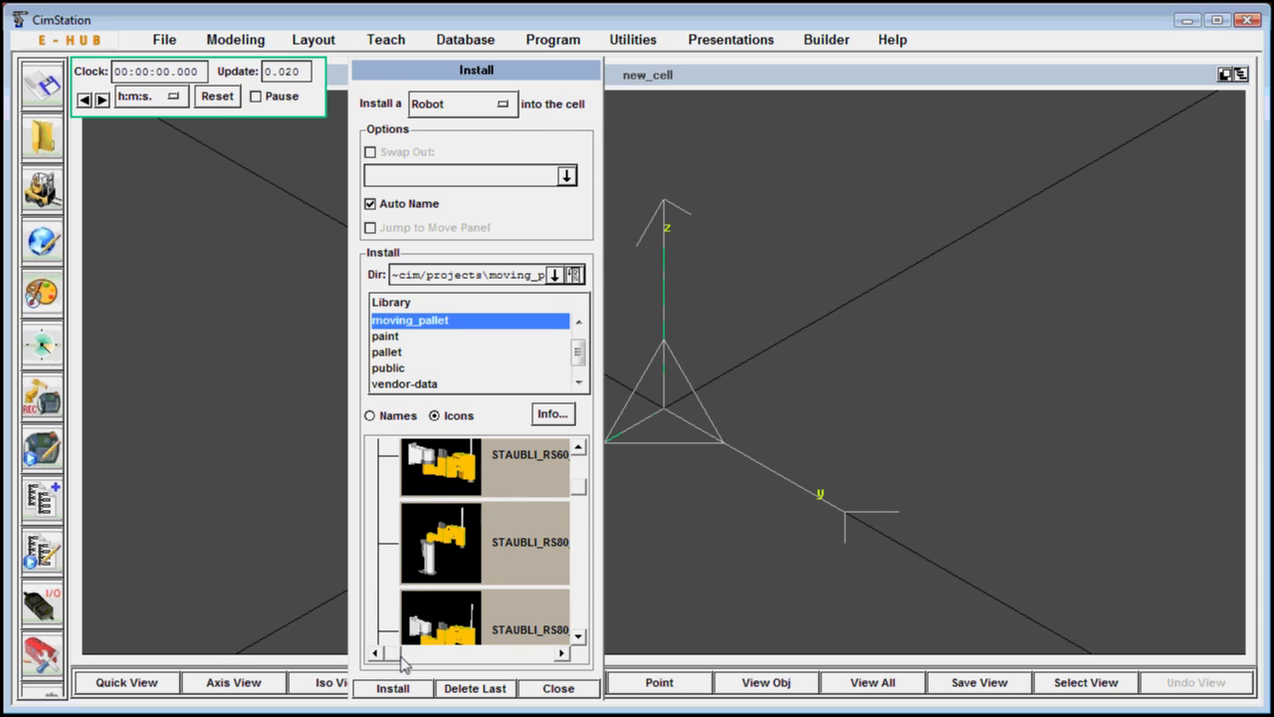
{"action": "left_click_drag", "start_coordinate": [399, 654], "coordinate": [510, 653]}
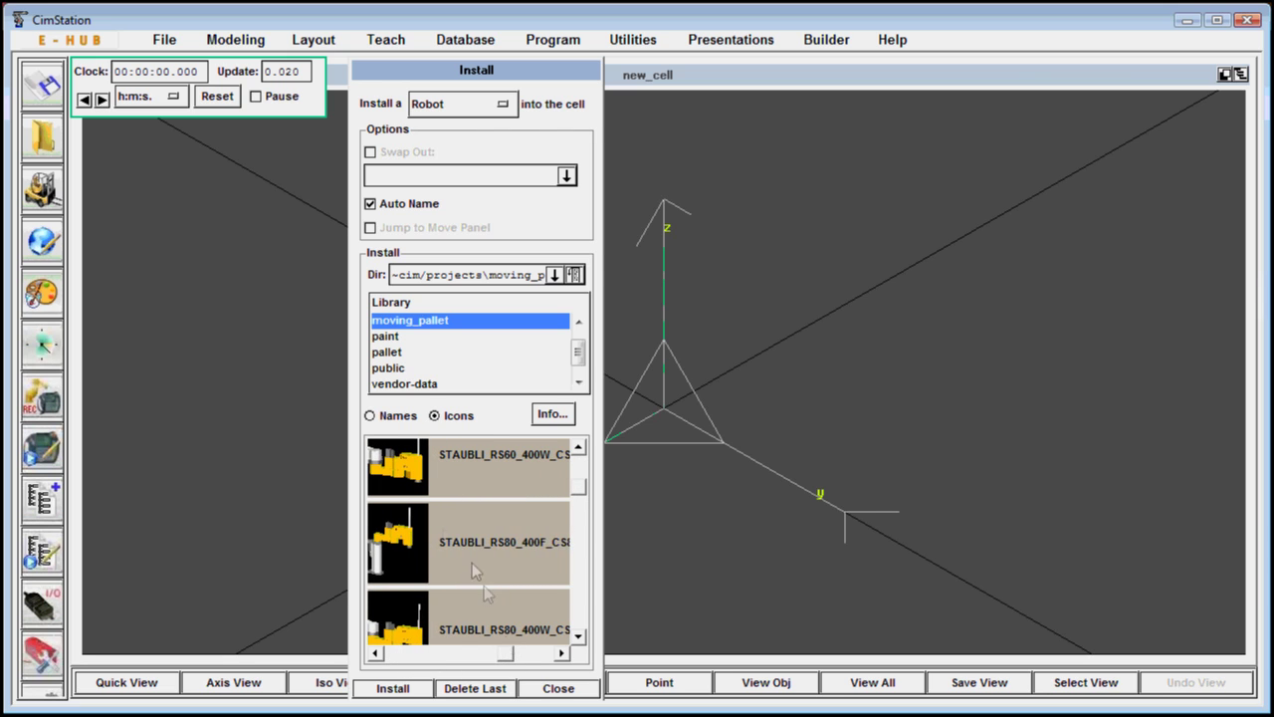
{"action": "left_click", "coordinate": [394, 688]}
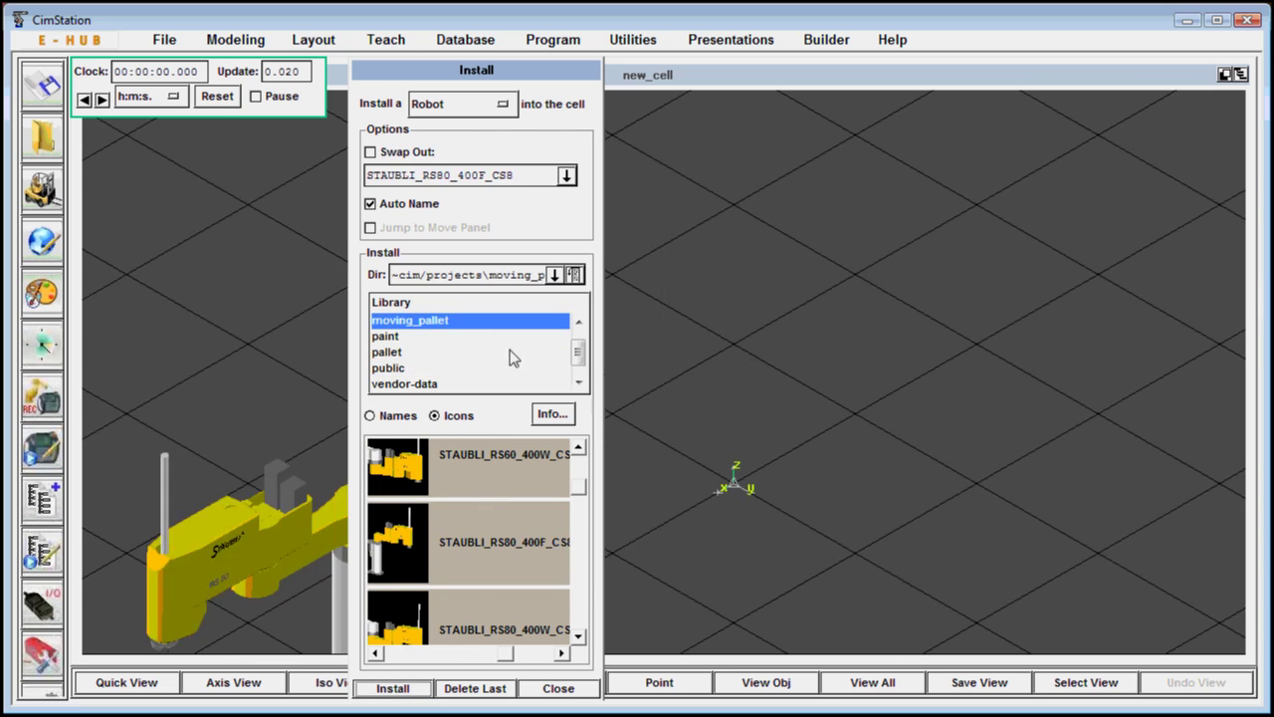
{"action": "left_click", "coordinate": [559, 688]}
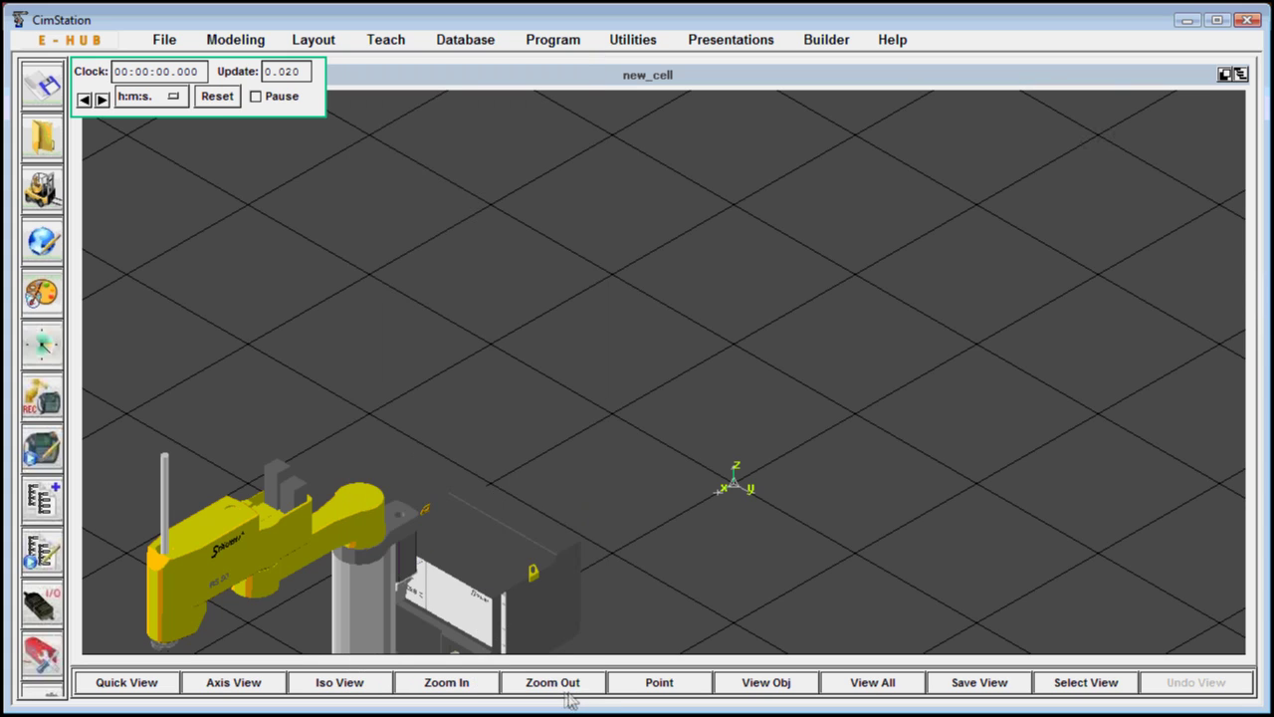
{"action": "left_click", "coordinate": [871, 683]}
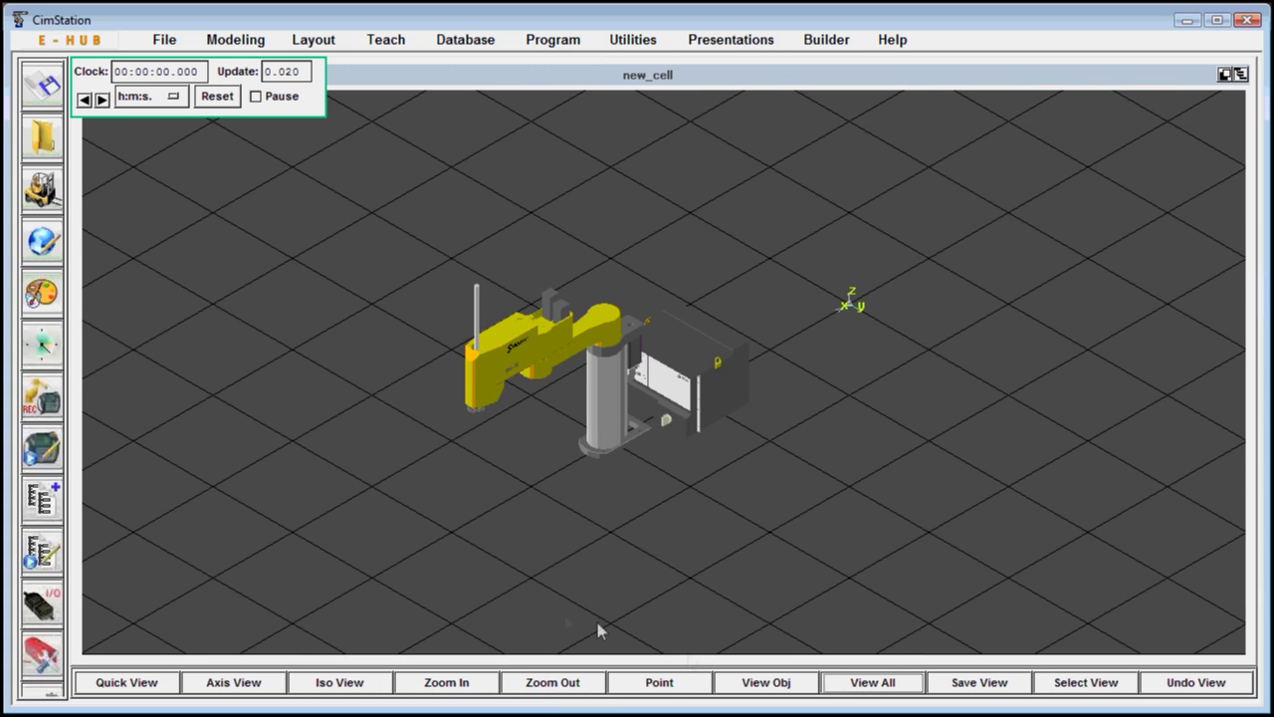
- Create a parametric belt conveyor with length 2000
{"action": "left_click", "coordinate": [236, 42]}
{"action": "left_click", "coordinate": [246, 76]}
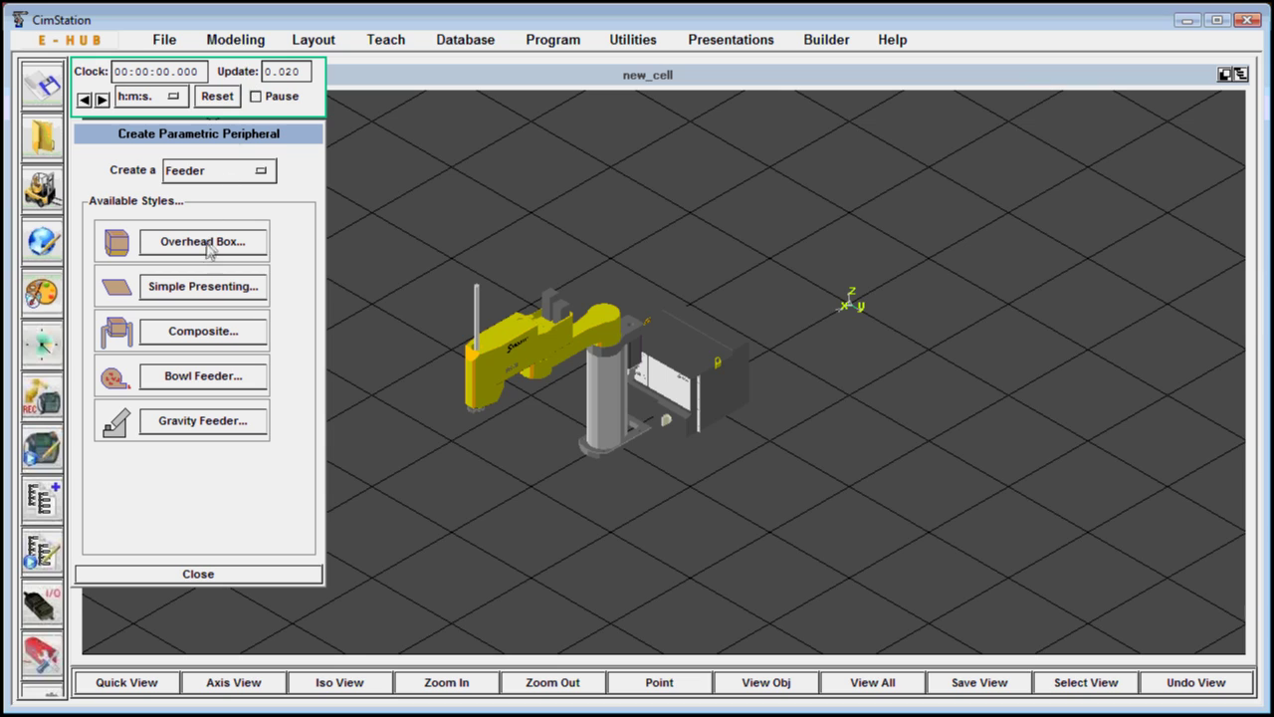
{"action": "left_click", "coordinate": [206, 171]}
{"action": "left_click", "coordinate": [220, 194]}
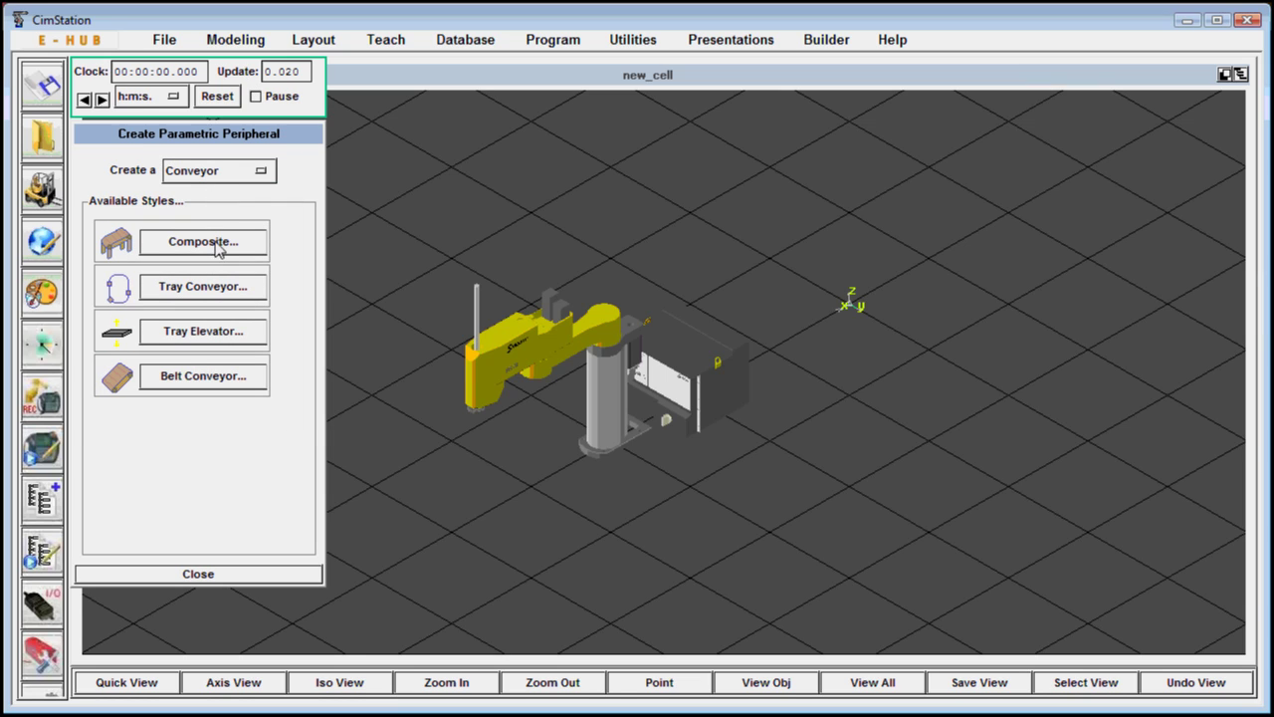
{"action": "left_click", "coordinate": [178, 380]}
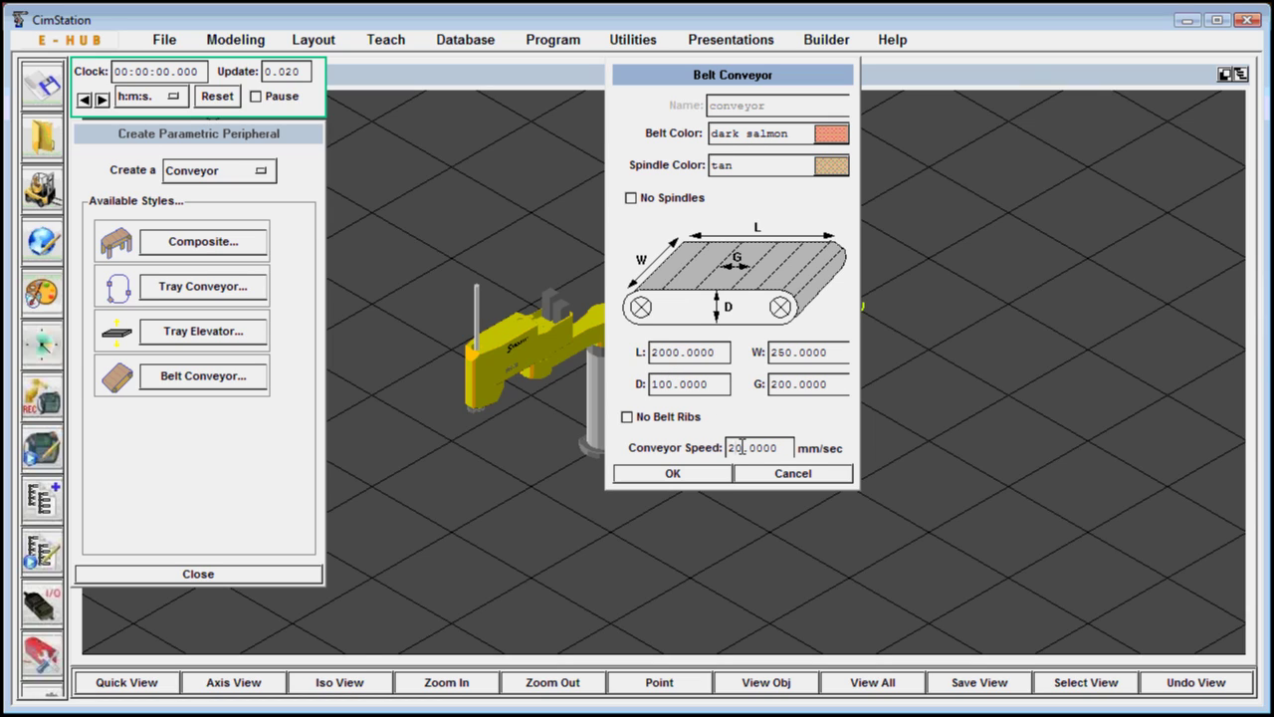
{"action": "left_click", "coordinate": [703, 471]}
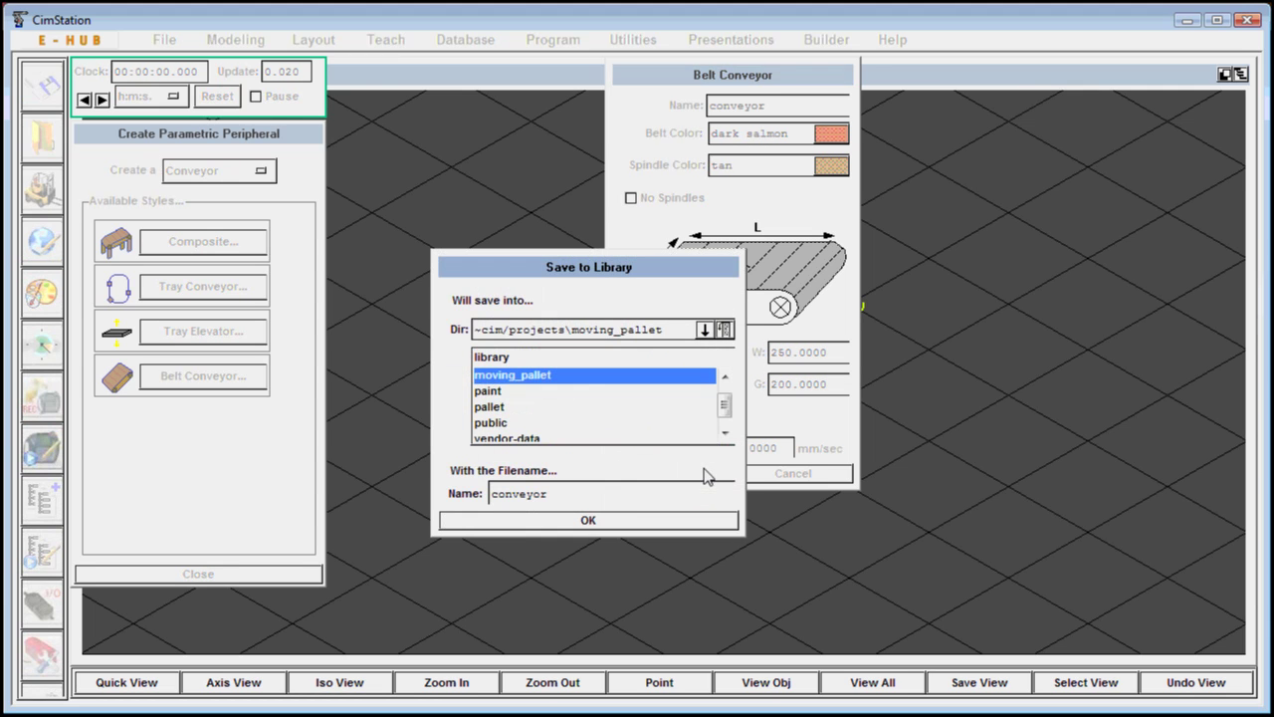
- Save the conveyor to moving_pallet and auto-wire its I/O signal to the robot
{"action": "left_click", "coordinate": [611, 514]}
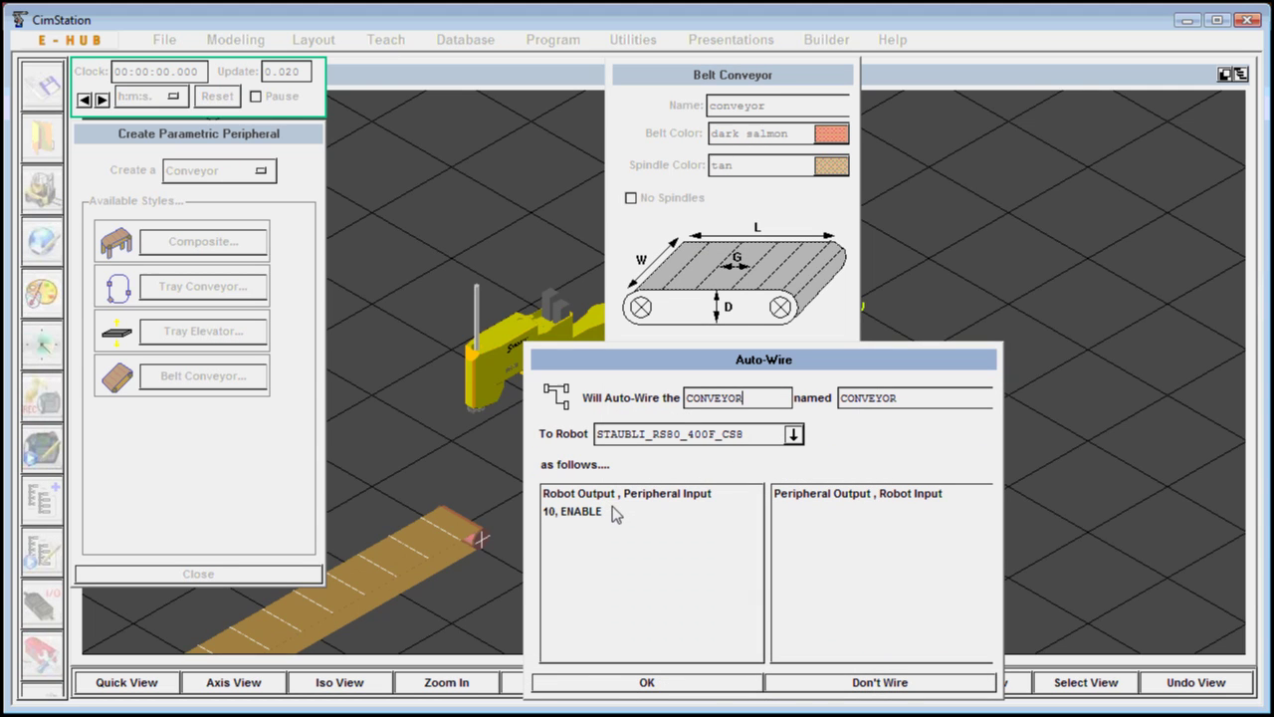
{"action": "left_click", "coordinate": [637, 681]}
{"action": "left_click", "coordinate": [634, 682]}
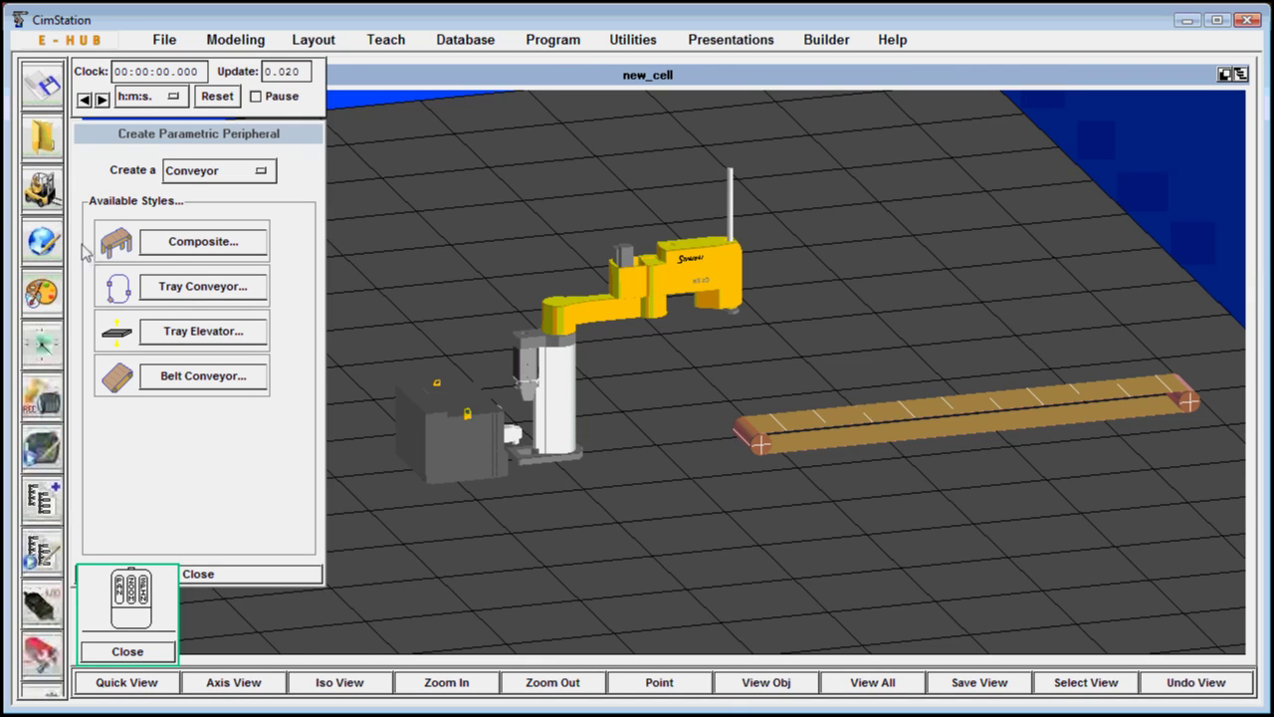
{"action": "left_click", "coordinate": [42, 242]}
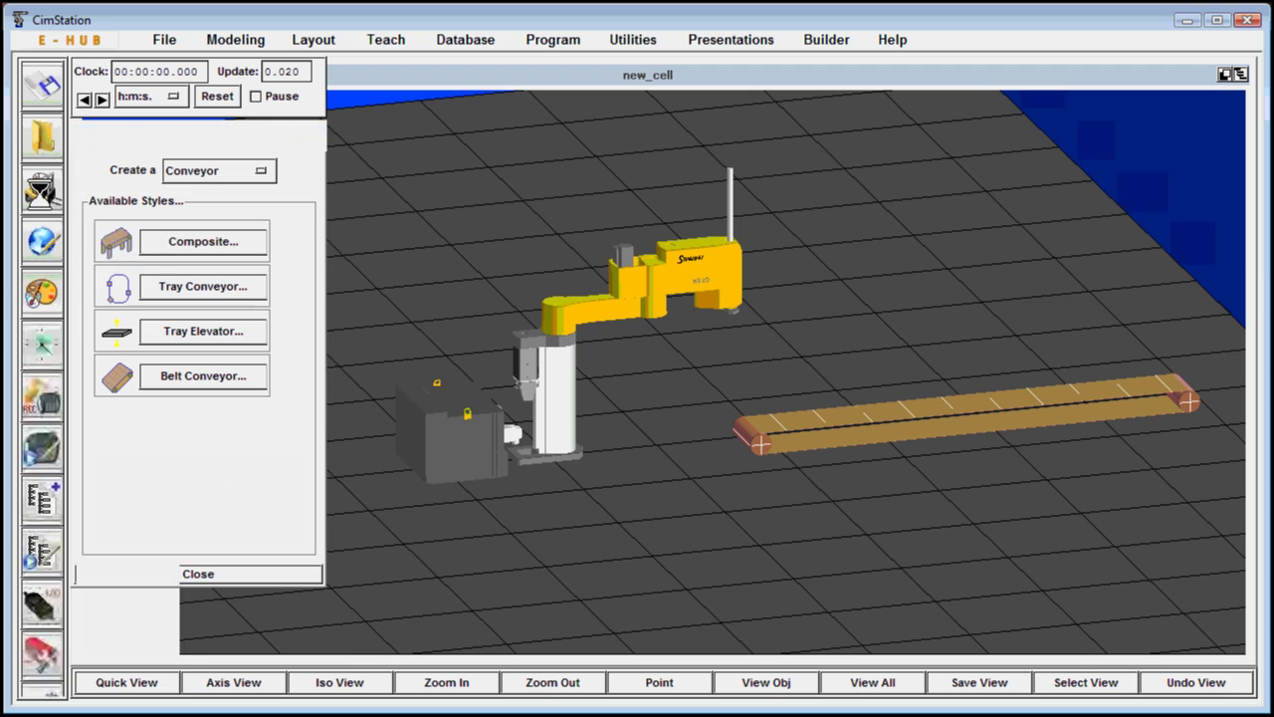
- Slide the STAUBLI robot right and move the controller up and right
{"action": "left_click", "coordinate": [549, 394]}
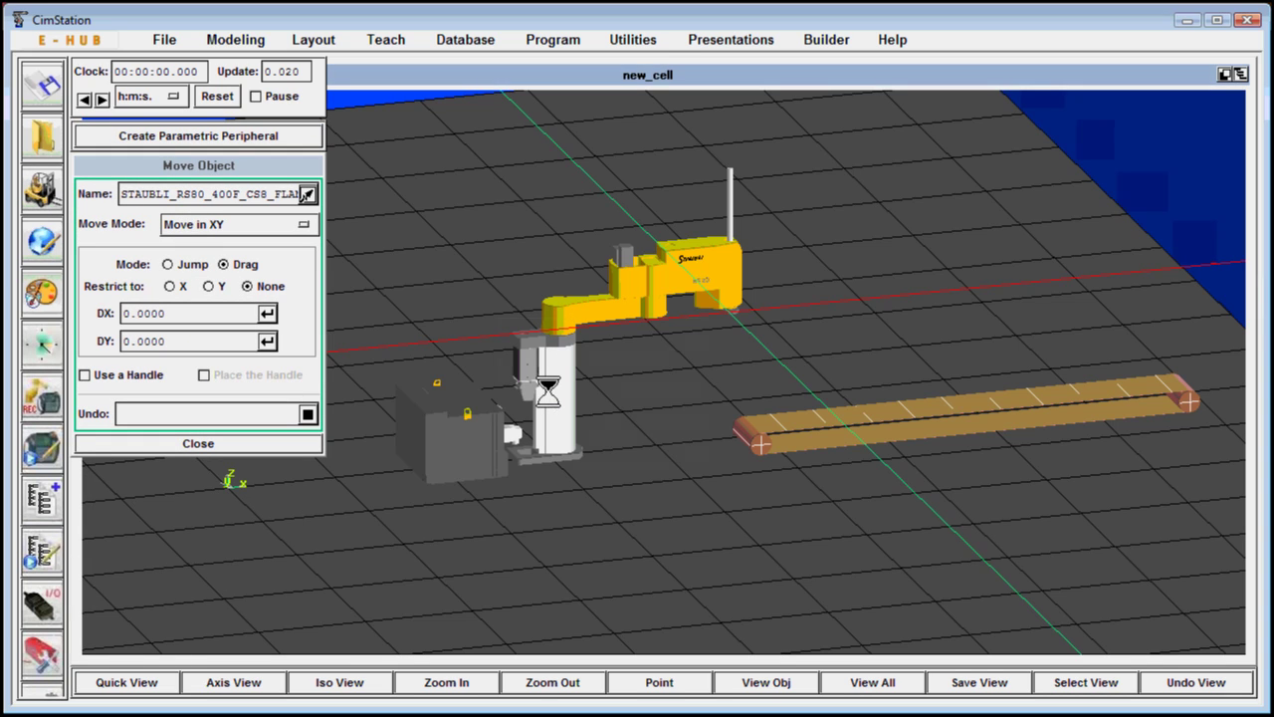
{"action": "left_click", "coordinate": [555, 329]}
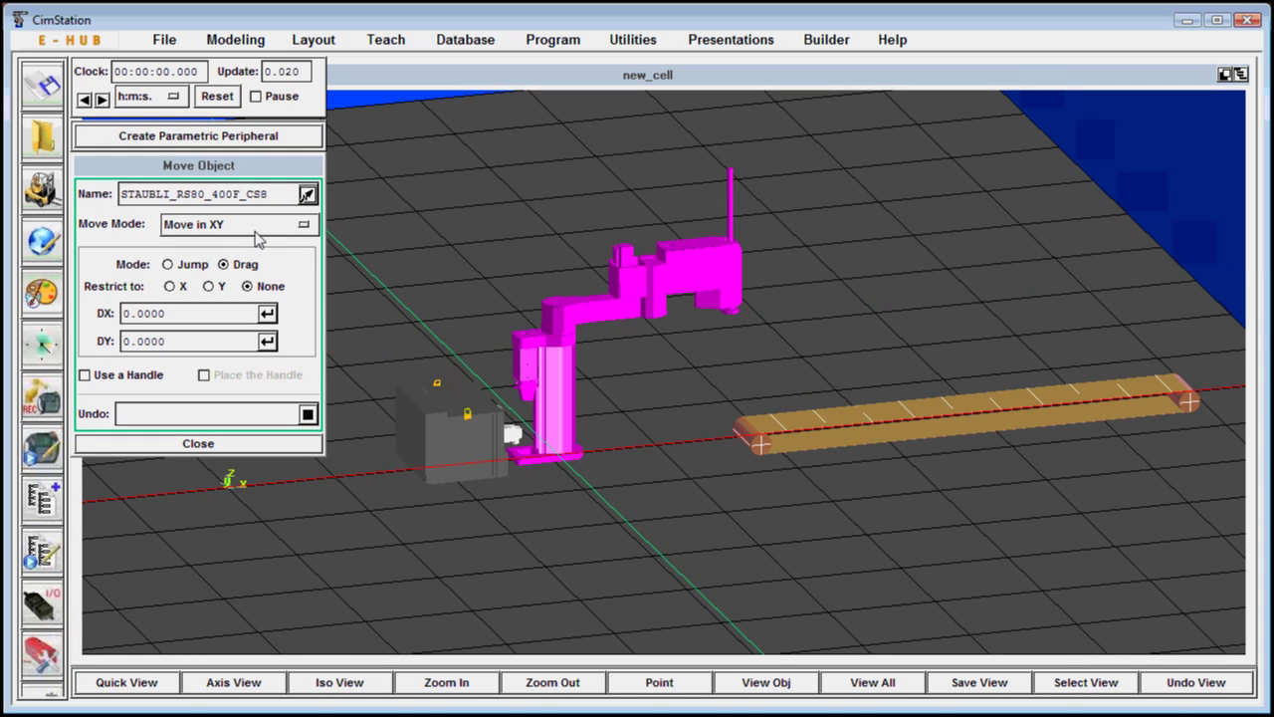
{"action": "left_click_drag", "start_coordinate": [805, 476], "coordinate": [1001, 418]}
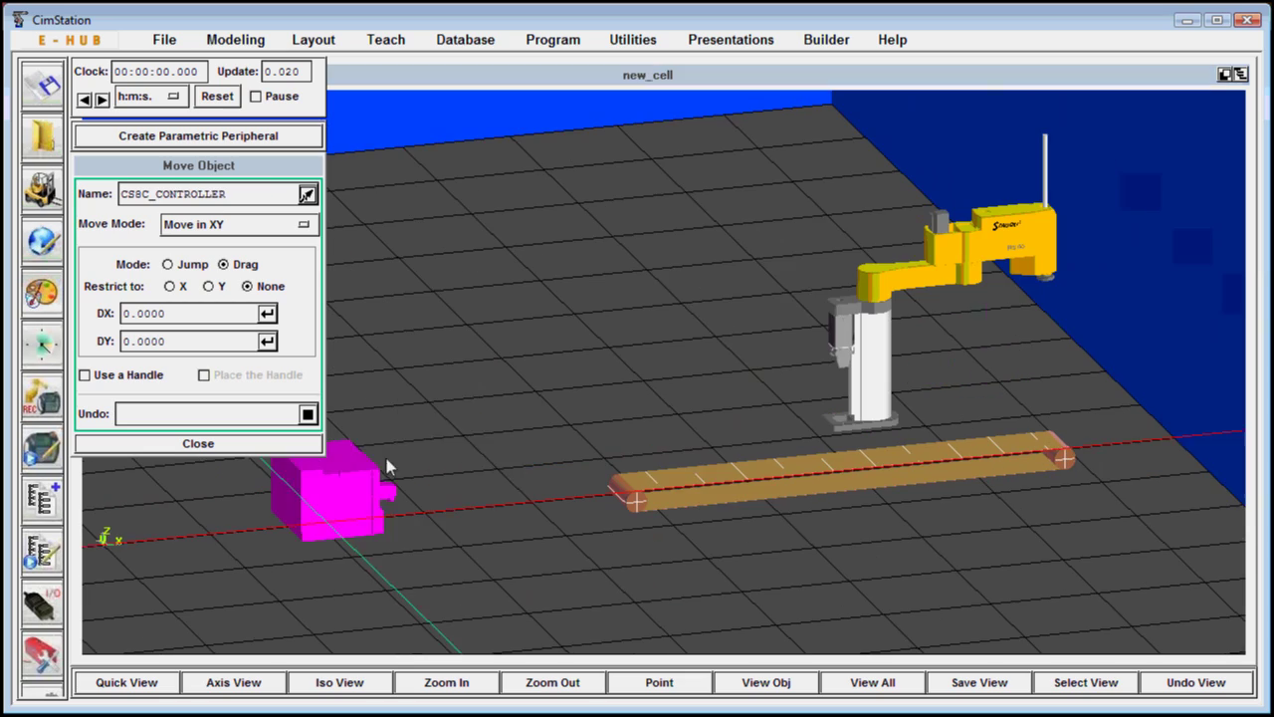
{"action": "left_click_drag", "start_coordinate": [328, 493], "coordinate": [836, 256]}
{"action": "left_click", "coordinate": [127, 682]}
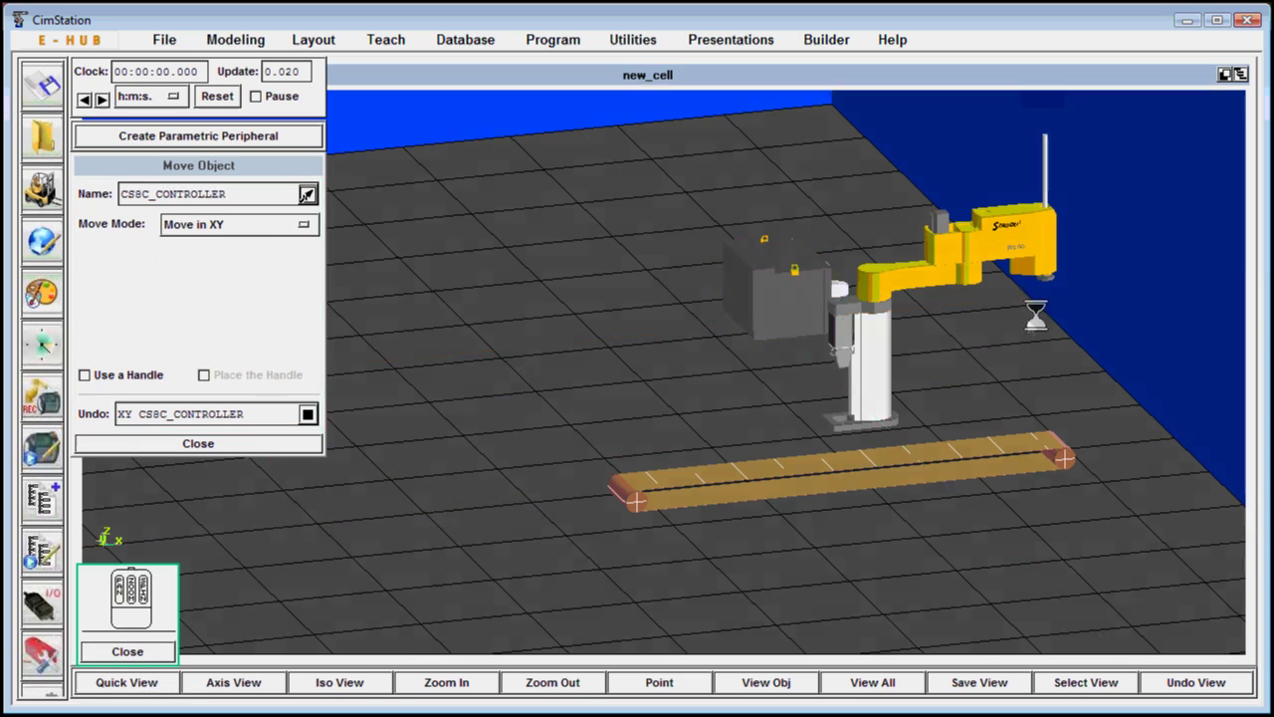
{"action": "left_click_drag", "start_coordinate": [1035, 314], "coordinate": [936, 338]}
- Rotate the CS8C_CONTROLLER -90° about Z
{"action": "left_click", "coordinate": [273, 227]}
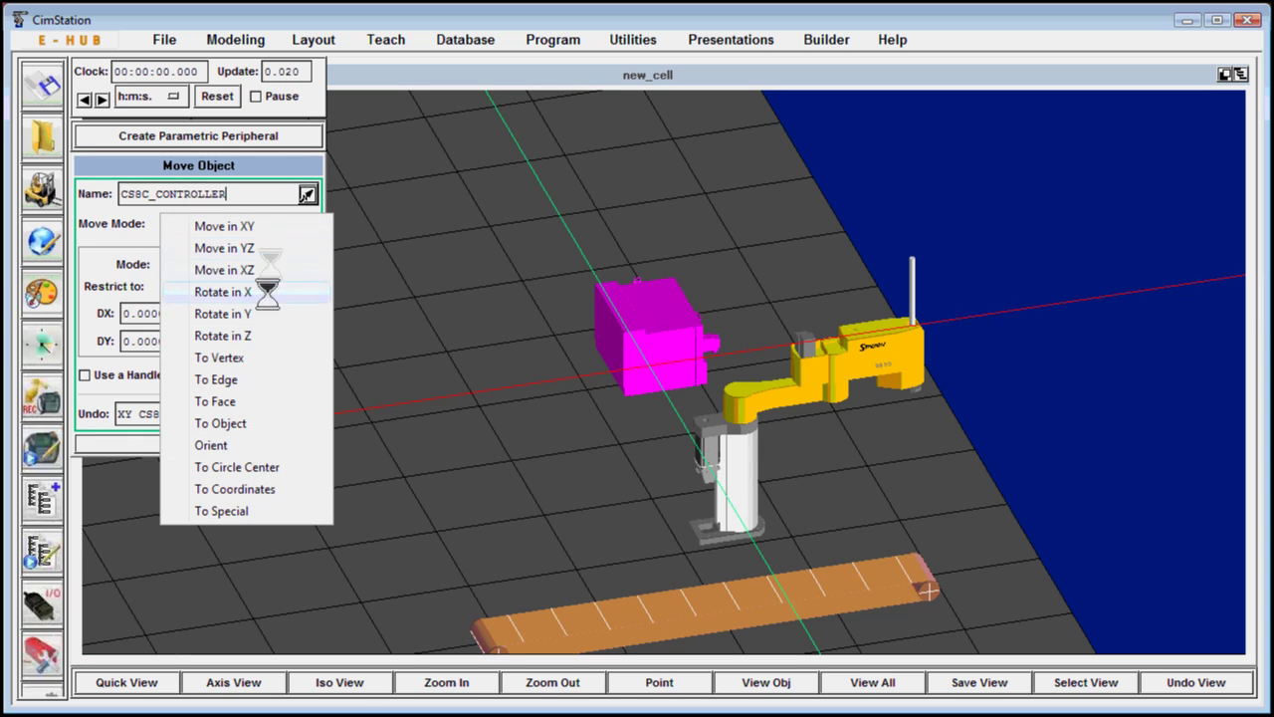
{"action": "left_click", "coordinate": [262, 329]}
{"action": "left_click", "coordinate": [281, 338]}
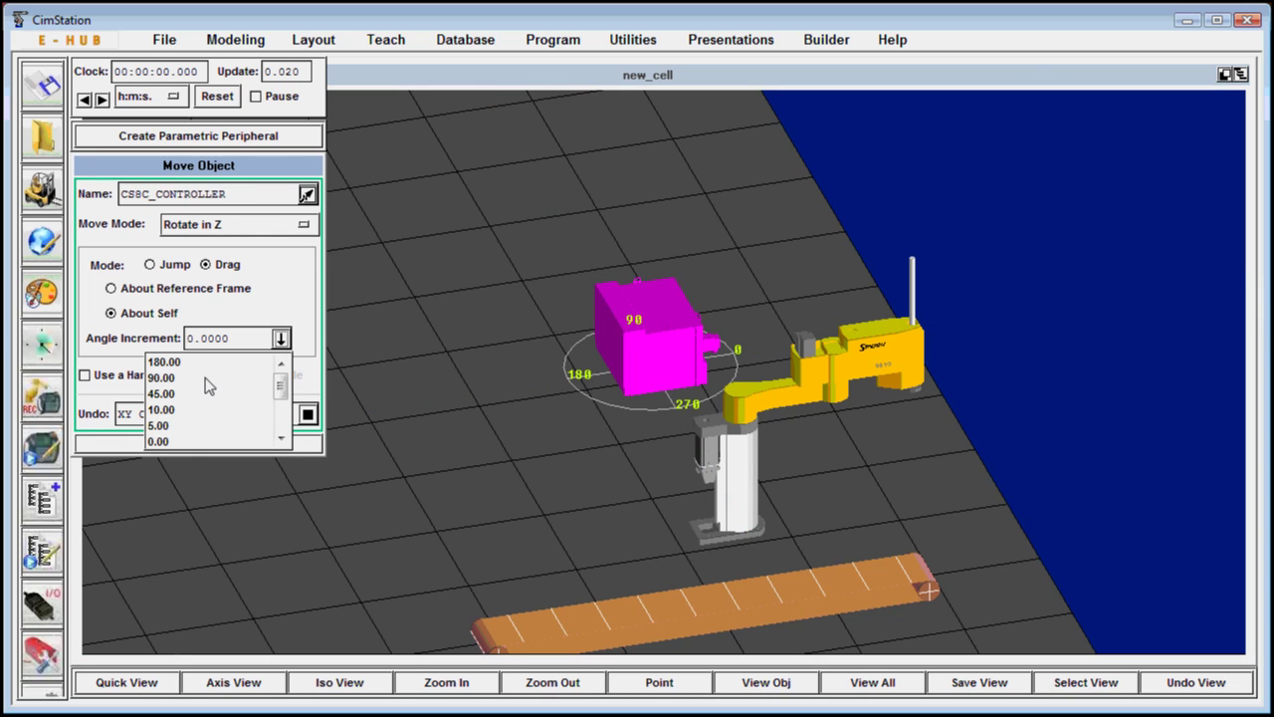
{"action": "scroll", "coordinate": [282, 408], "scroll_direction": "down", "scroll_amount": 2}
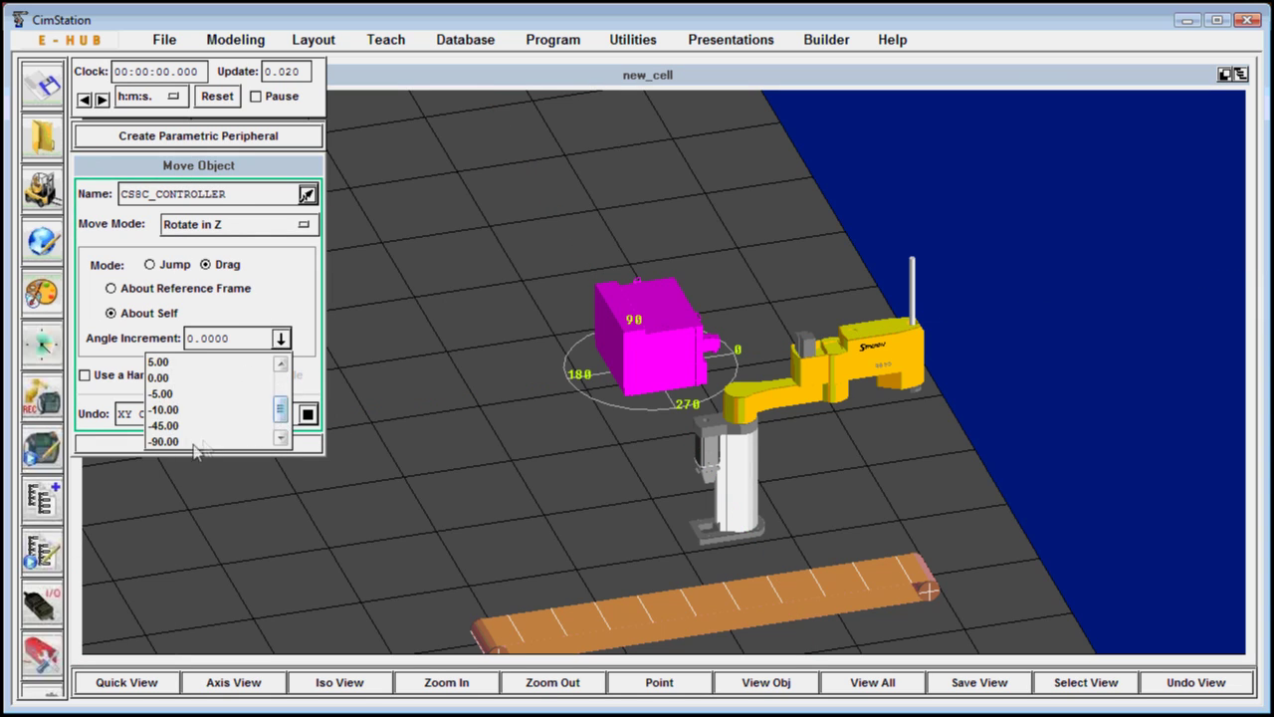
{"action": "left_click", "coordinate": [167, 441]}
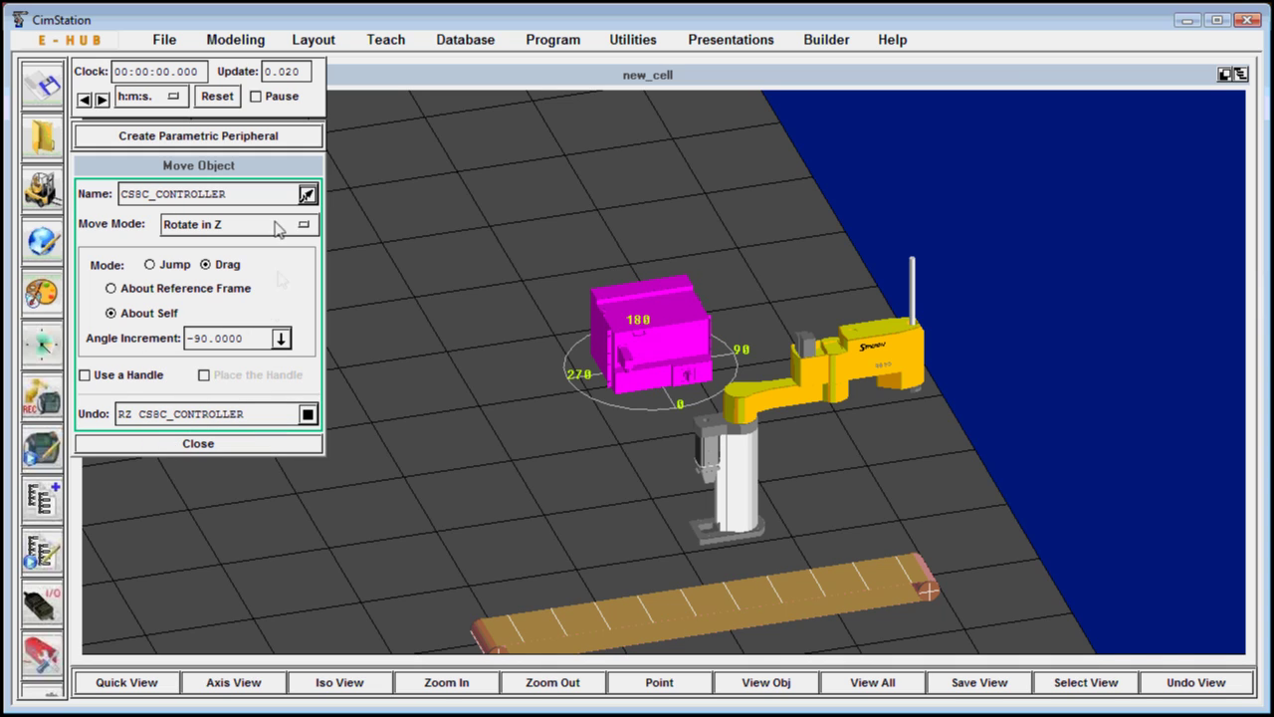
- Rotate the whole STAUBLI robot -90° about Z
{"action": "left_click", "coordinate": [307, 194]}
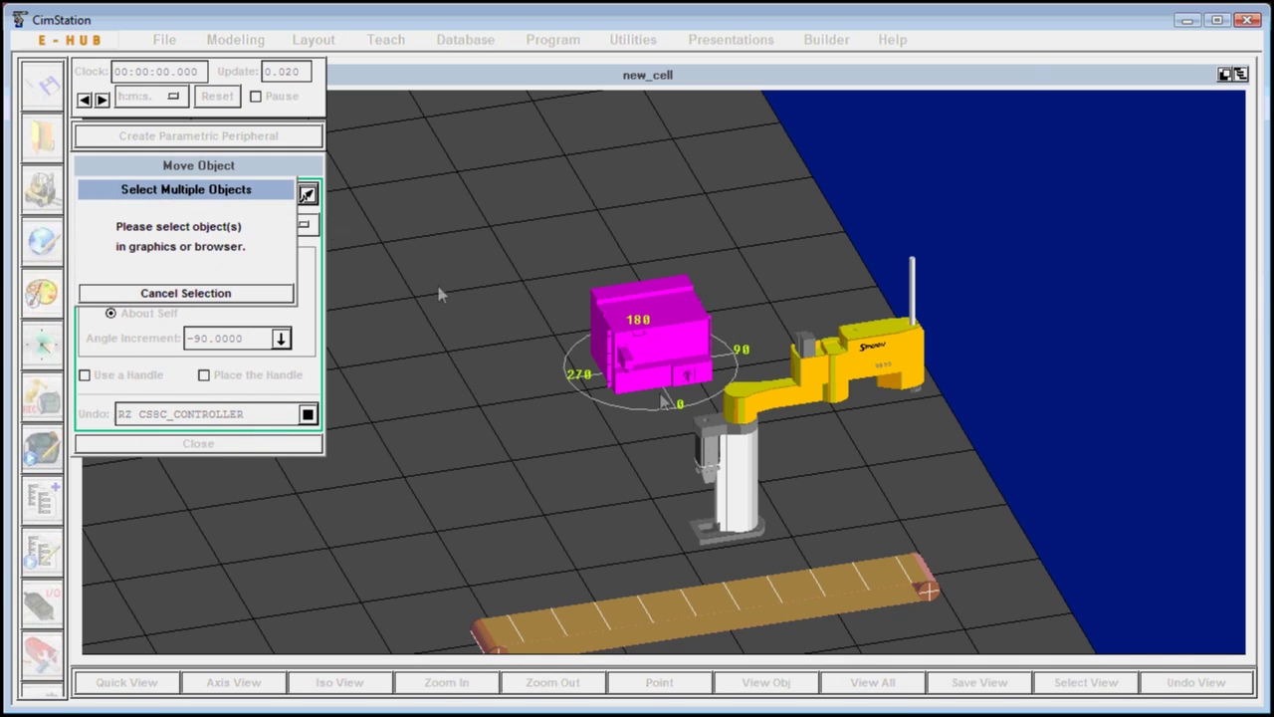
{"action": "left_click", "coordinate": [738, 481]}
{"action": "left_click", "coordinate": [779, 422]}
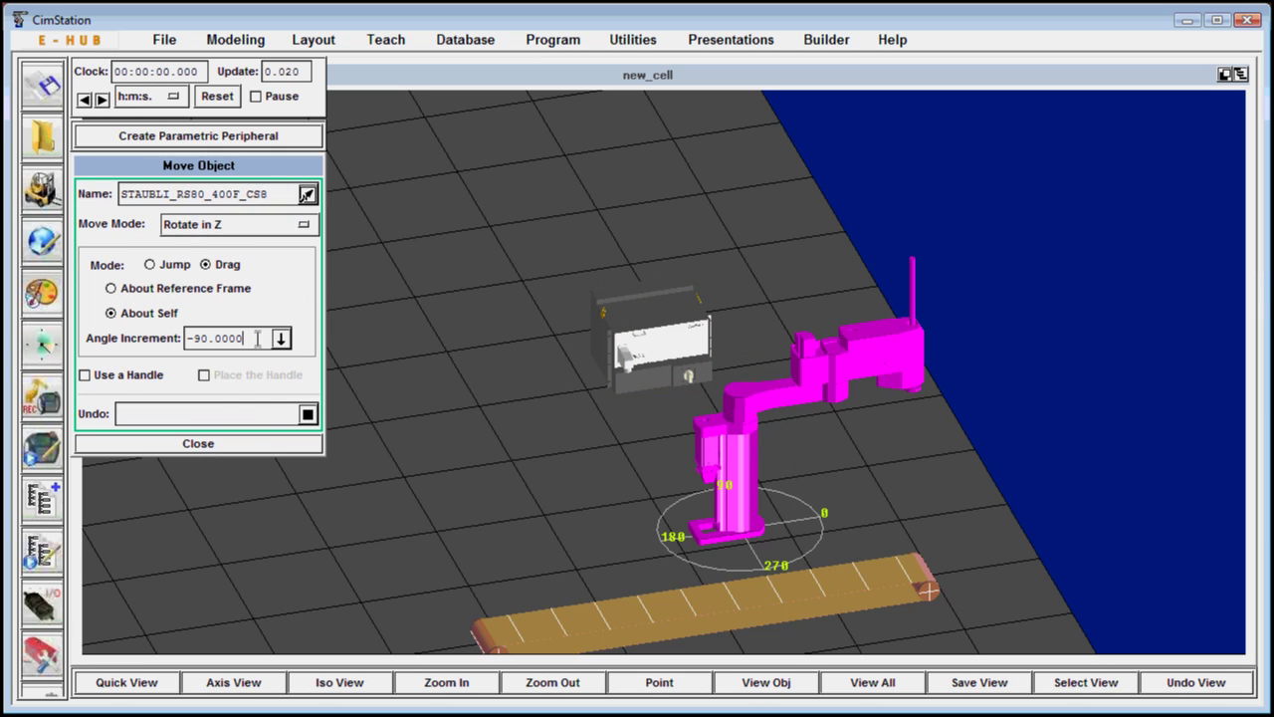
{"action": "key", "text": "Return"}
{"action": "left_click", "coordinate": [127, 682]}
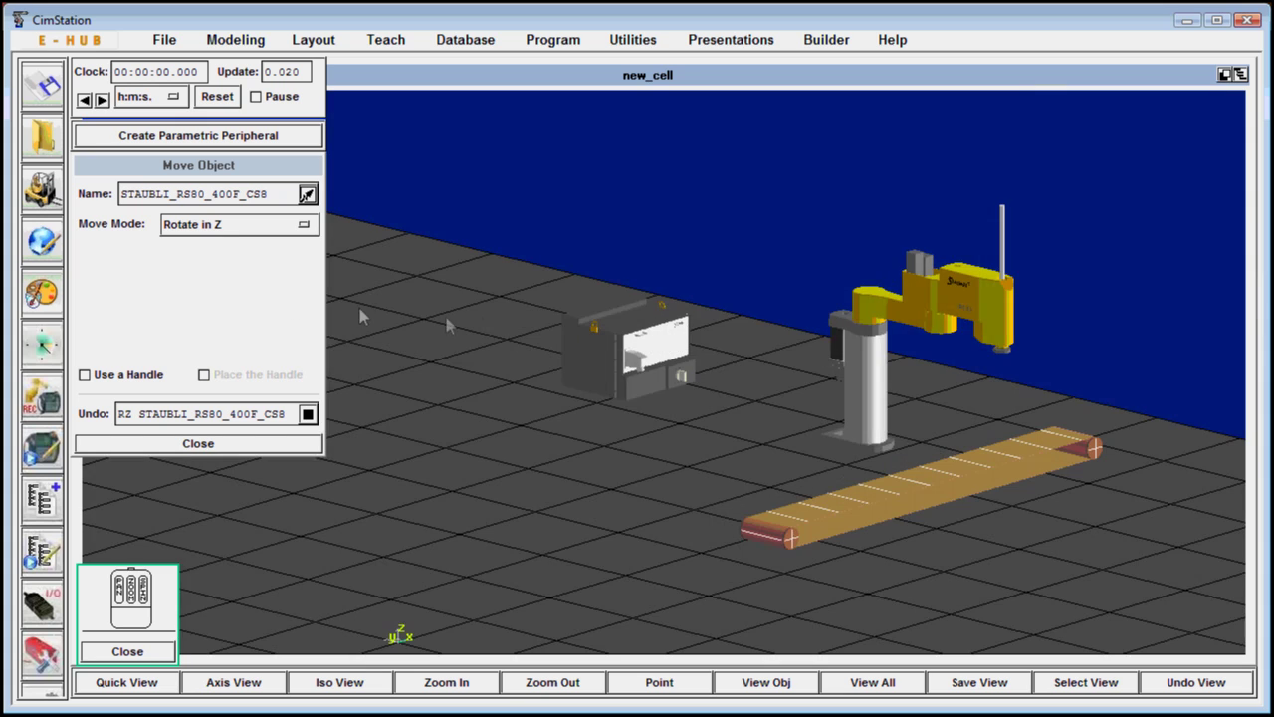
- Select the whole CONVEYOR assembly and raise it along Z in Move in YZ mode
{"action": "left_click", "coordinate": [794, 530]}
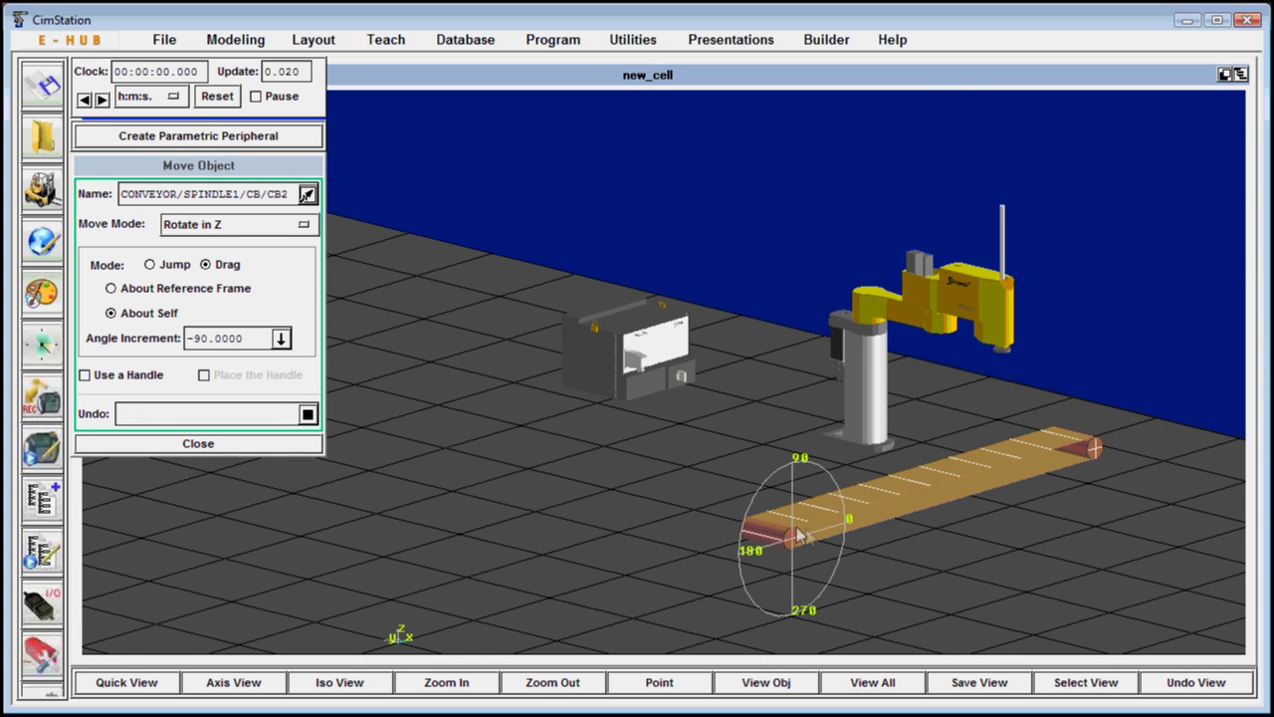
{"action": "left_click", "coordinate": [864, 517]}
{"action": "left_click", "coordinate": [843, 508]}
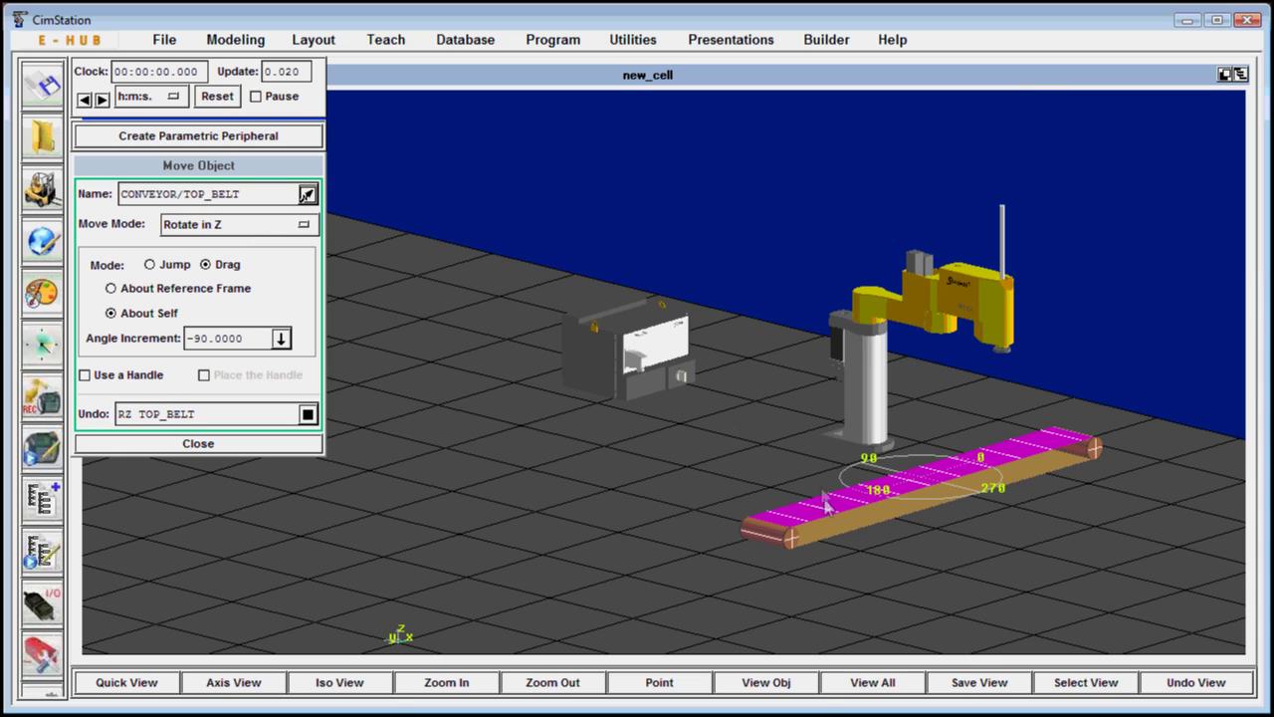
{"action": "left_click", "coordinate": [308, 194]}
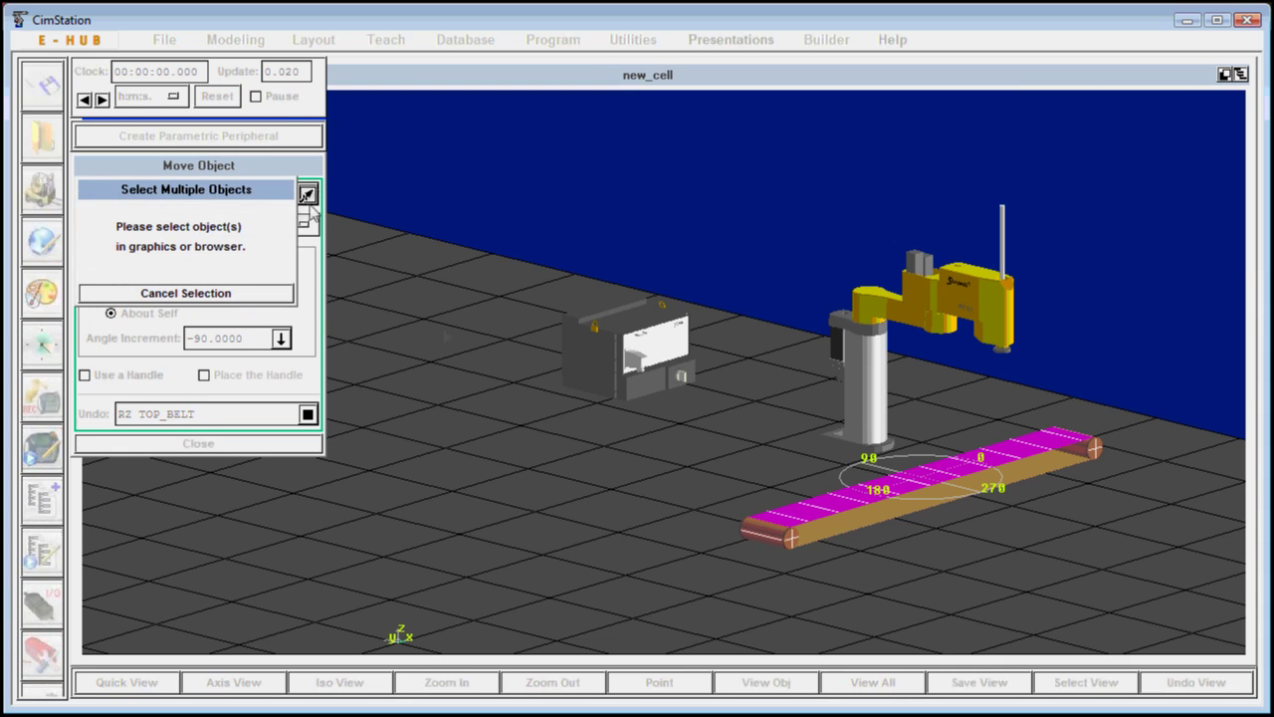
{"action": "left_click", "coordinate": [804, 513]}
{"action": "left_click", "coordinate": [816, 453]}
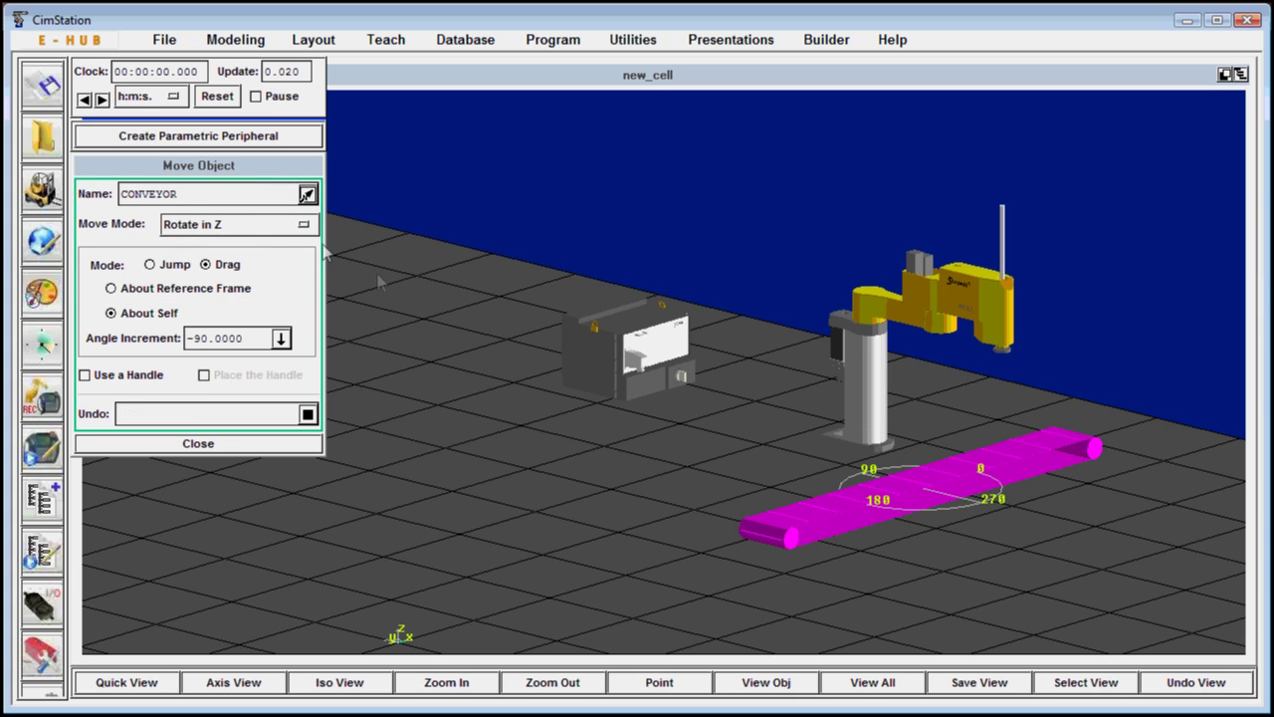
{"action": "left_click", "coordinate": [264, 224]}
{"action": "left_click", "coordinate": [261, 268]}
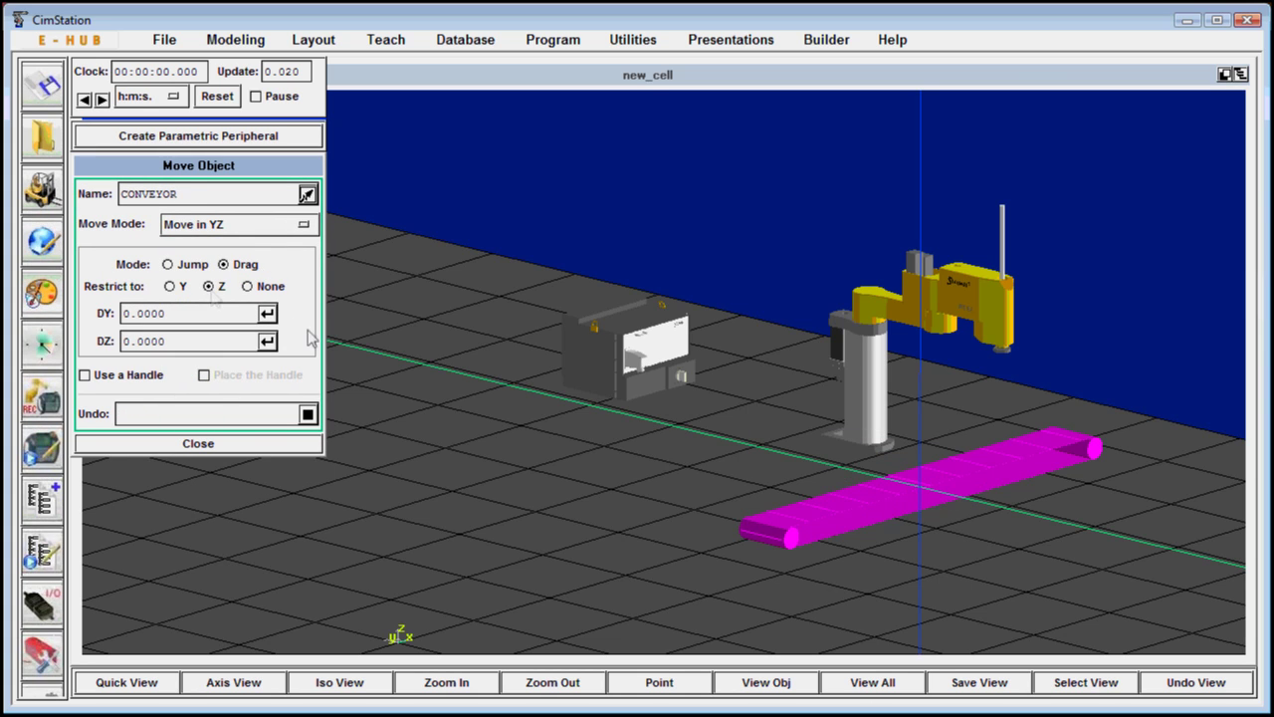
{"action": "left_click_drag", "start_coordinate": [792, 471], "coordinate": [793, 401]}
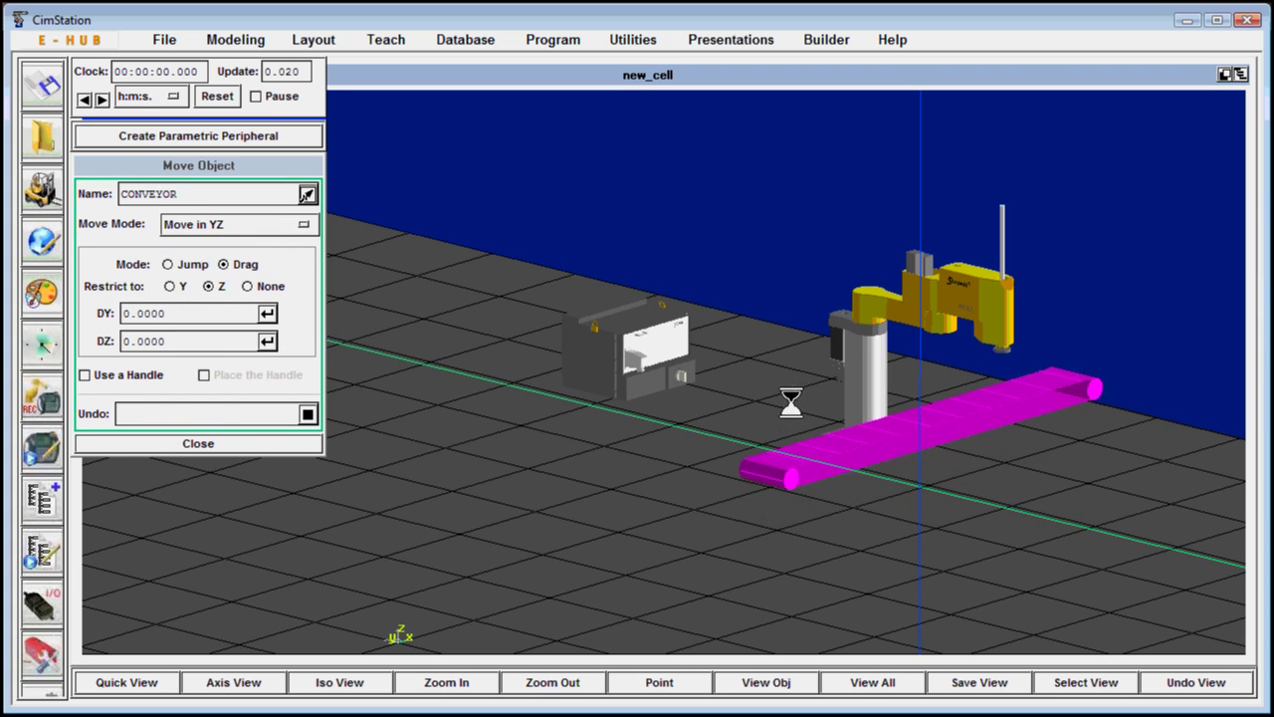
{"action": "left_click", "coordinate": [175, 682]}
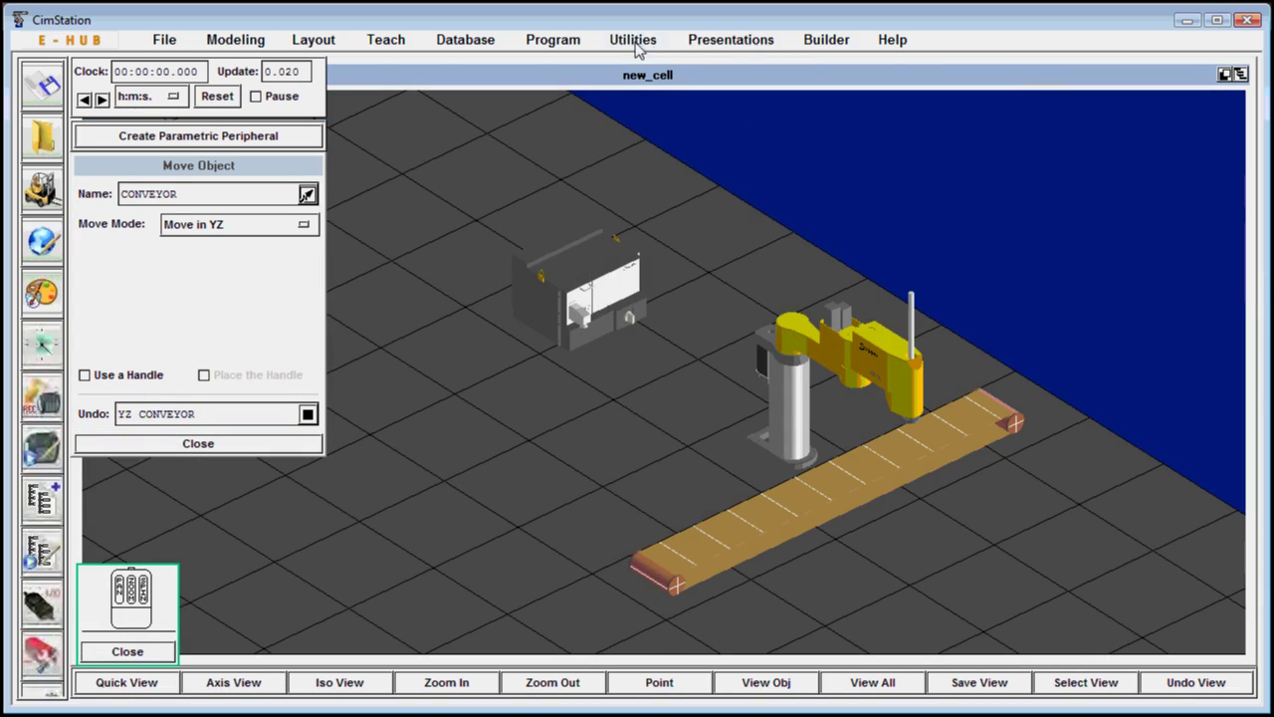
- Confirm the Dynamic View graphics defaults (update rate 0.050), then turn the cell view slightly
{"action": "left_click", "coordinate": [633, 40]}
{"action": "left_click", "coordinate": [659, 54]}
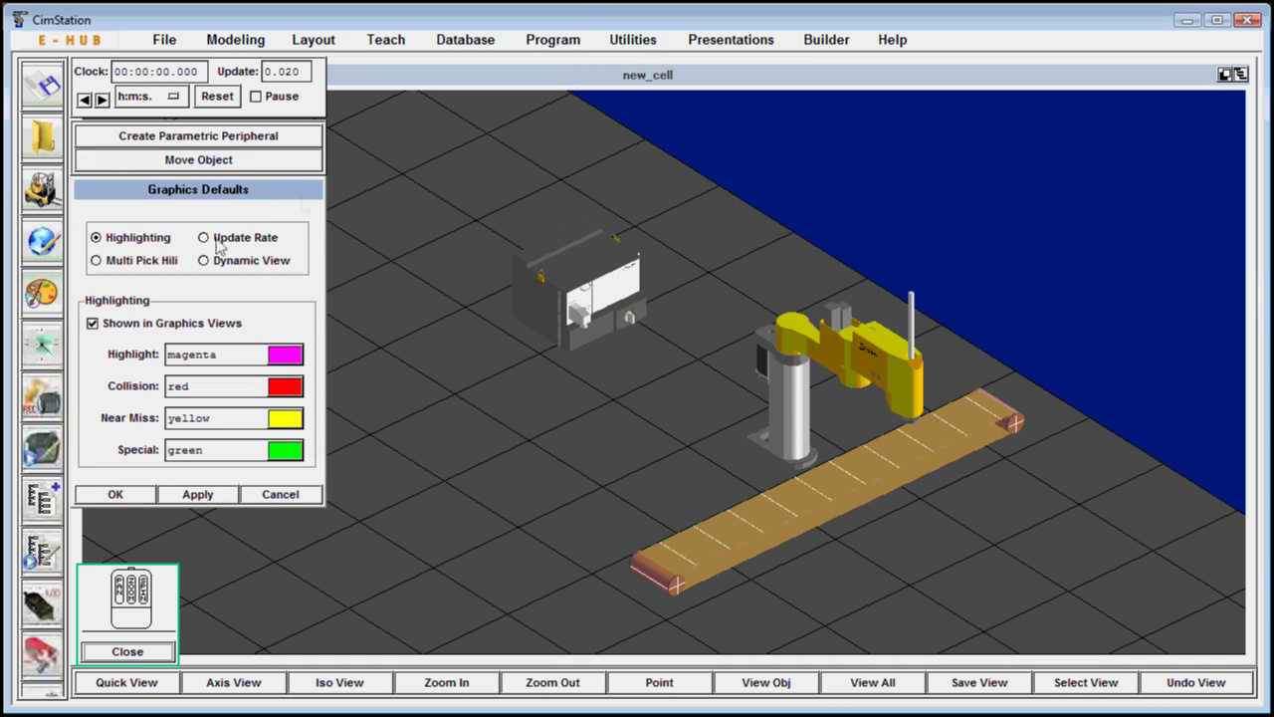
{"action": "left_click", "coordinate": [231, 260]}
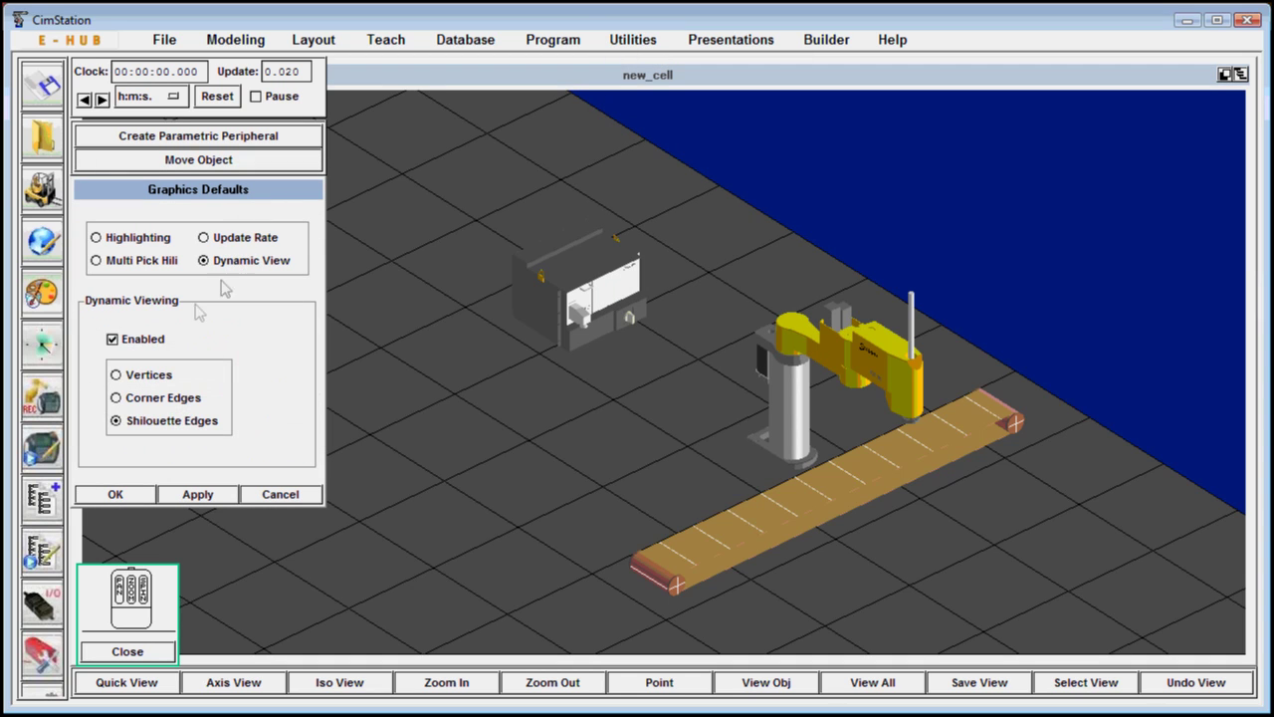
{"action": "left_click", "coordinate": [110, 495]}
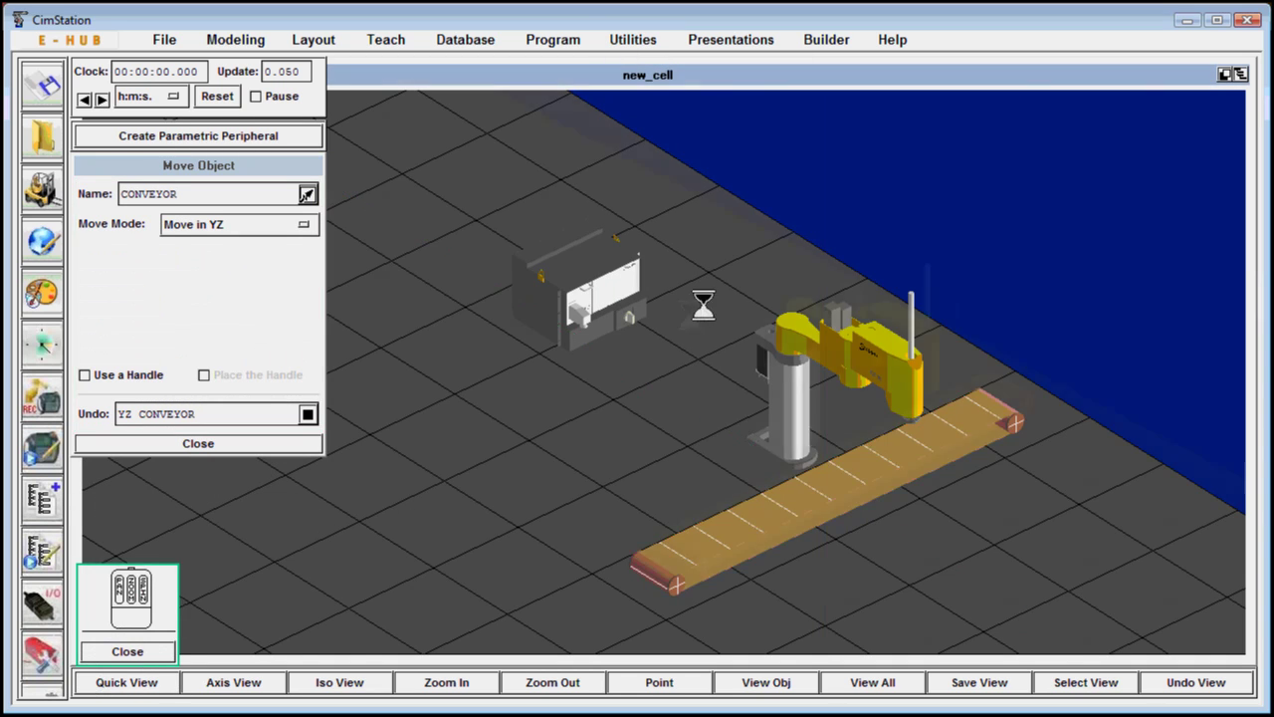
{"action": "left_click_drag", "start_coordinate": [700, 292], "coordinate": [641, 341]}
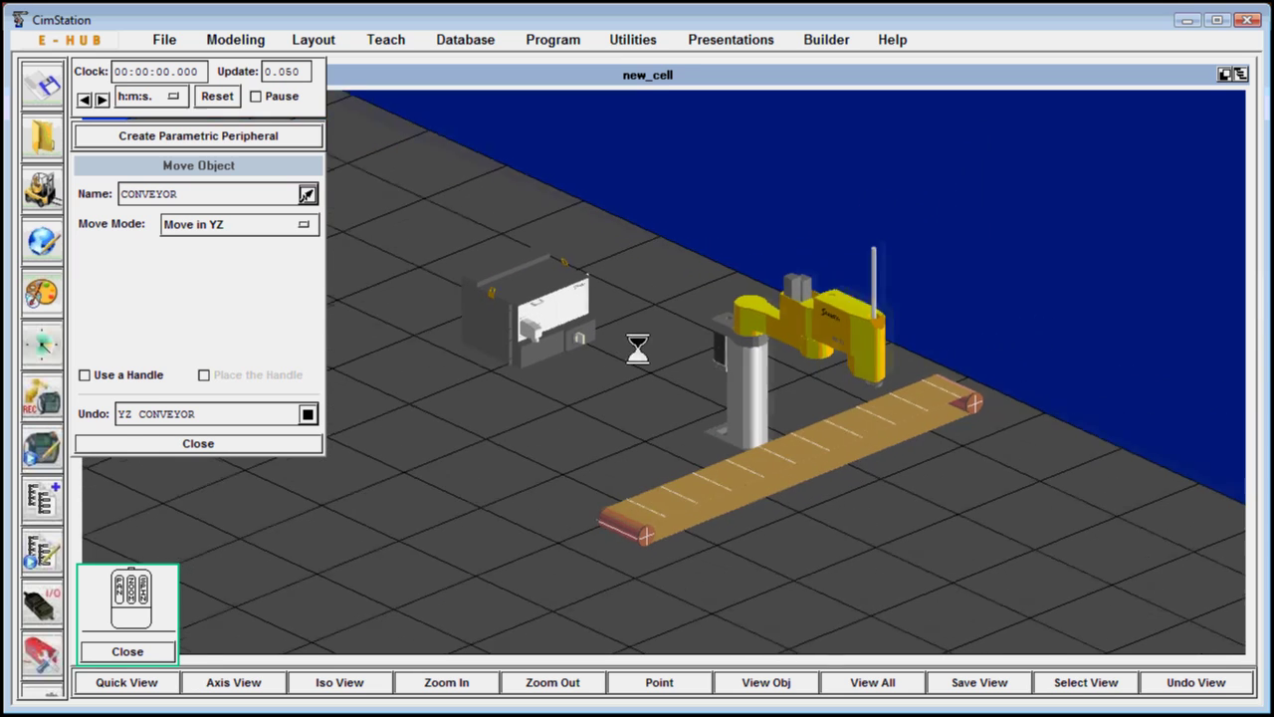
- Create a 50×50×50 aluminium block_part with default grips and save it to moving_pallet without installing
{"action": "left_click", "coordinate": [229, 137]}
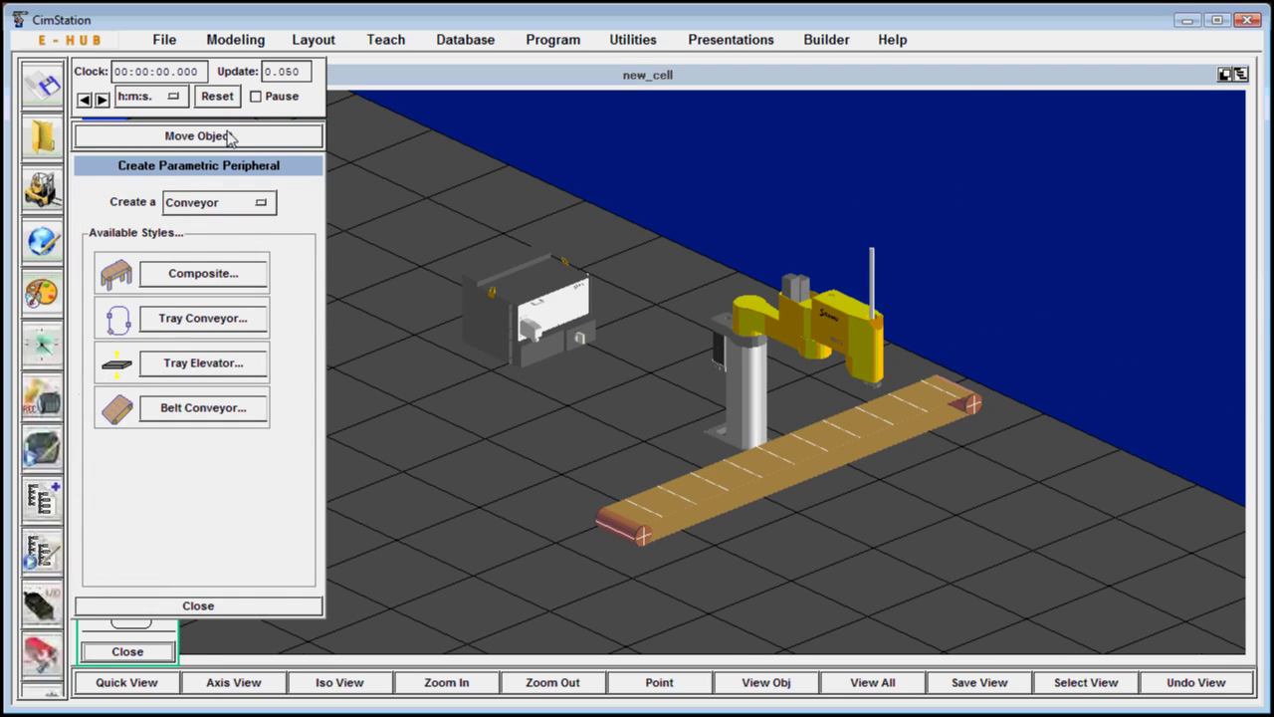
{"action": "left_click", "coordinate": [249, 206]}
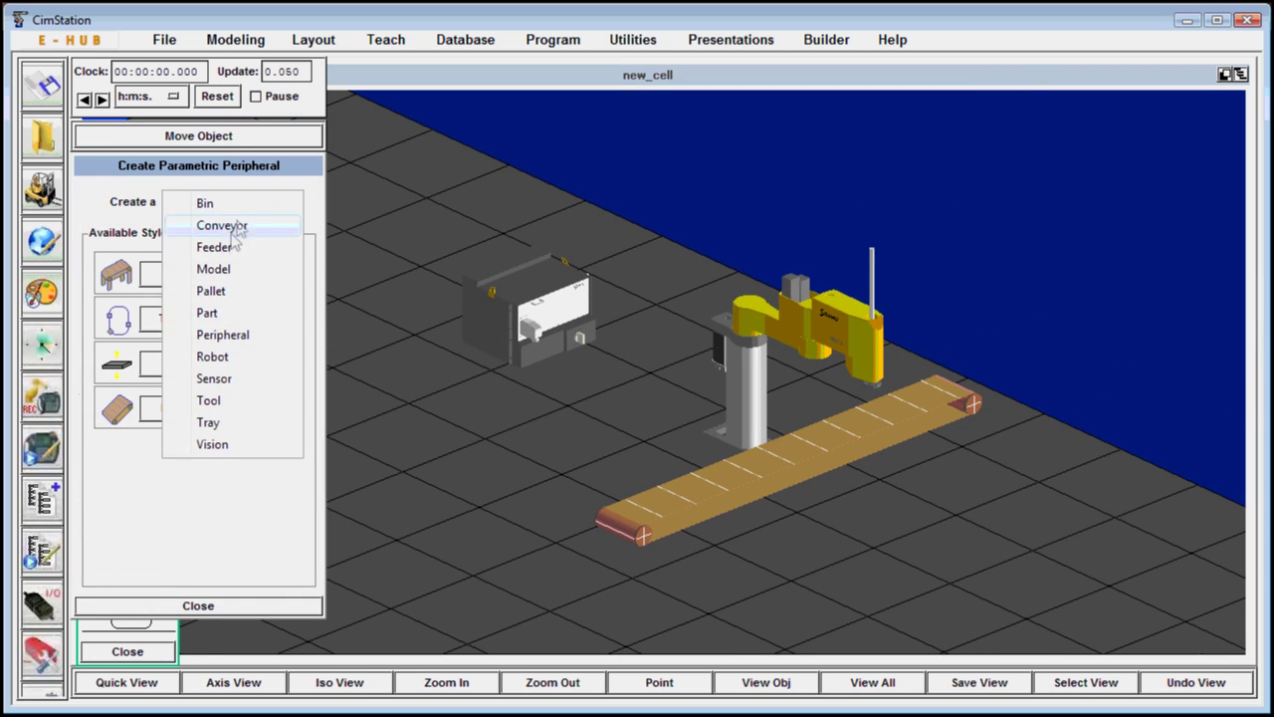
{"action": "left_click", "coordinate": [249, 312]}
{"action": "left_click", "coordinate": [203, 274]}
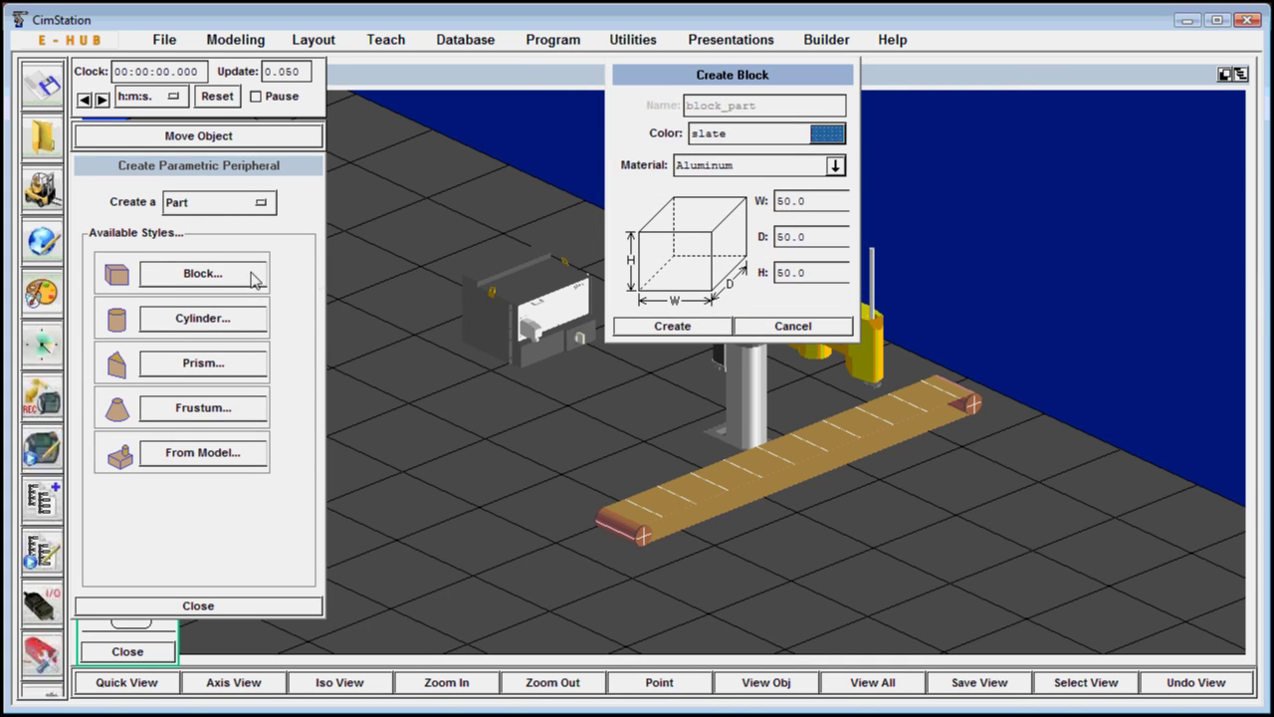
{"action": "left_click", "coordinate": [686, 329]}
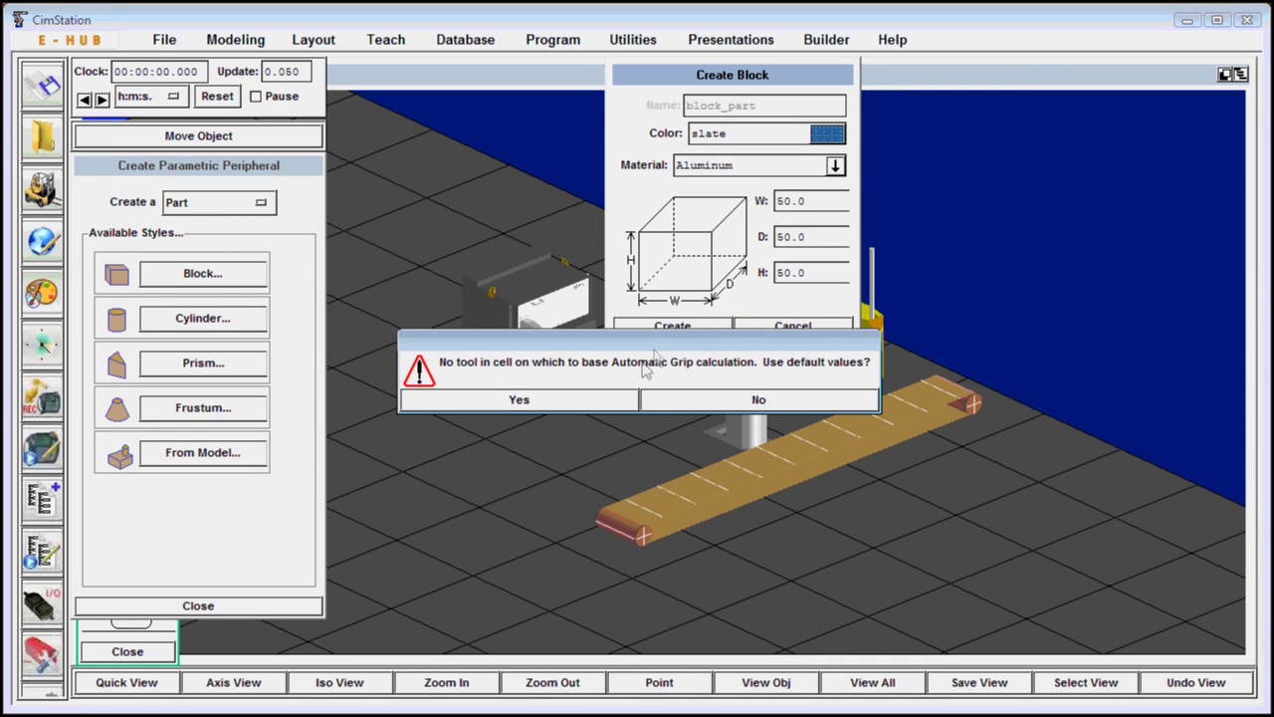
{"action": "left_click", "coordinate": [606, 396]}
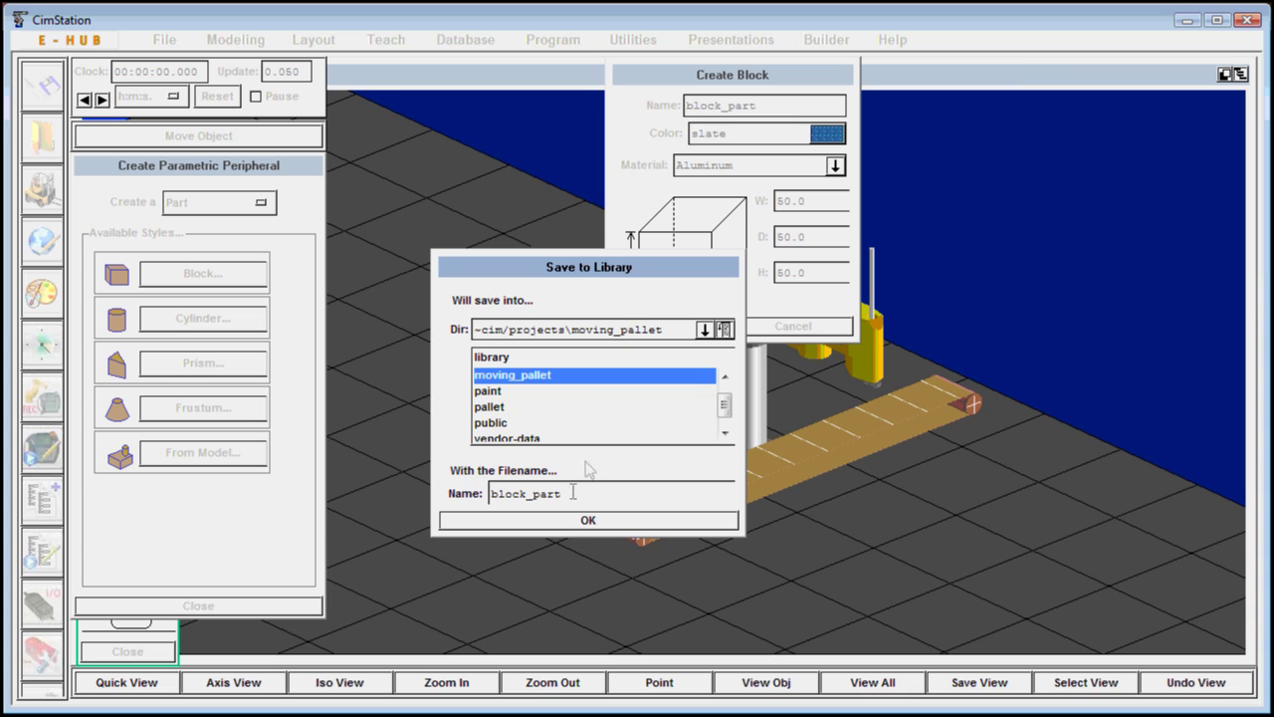
{"action": "left_click", "coordinate": [567, 519]}
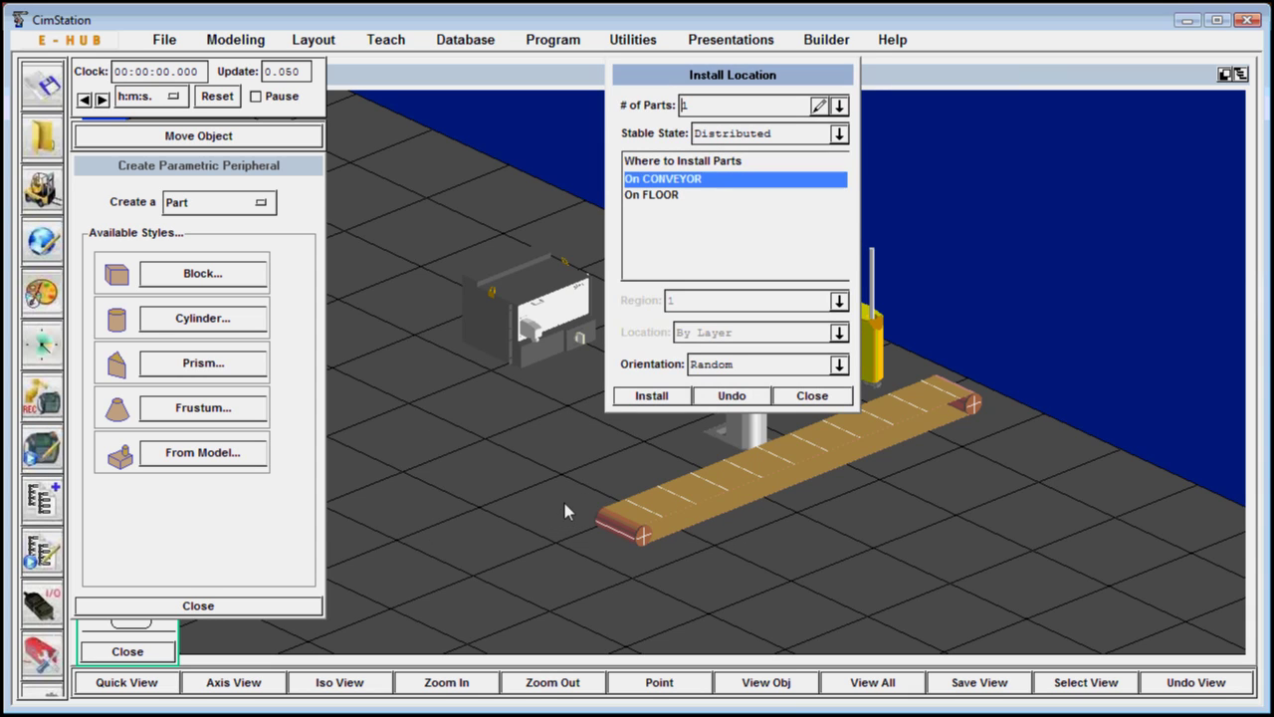
{"action": "left_click", "coordinate": [813, 397]}
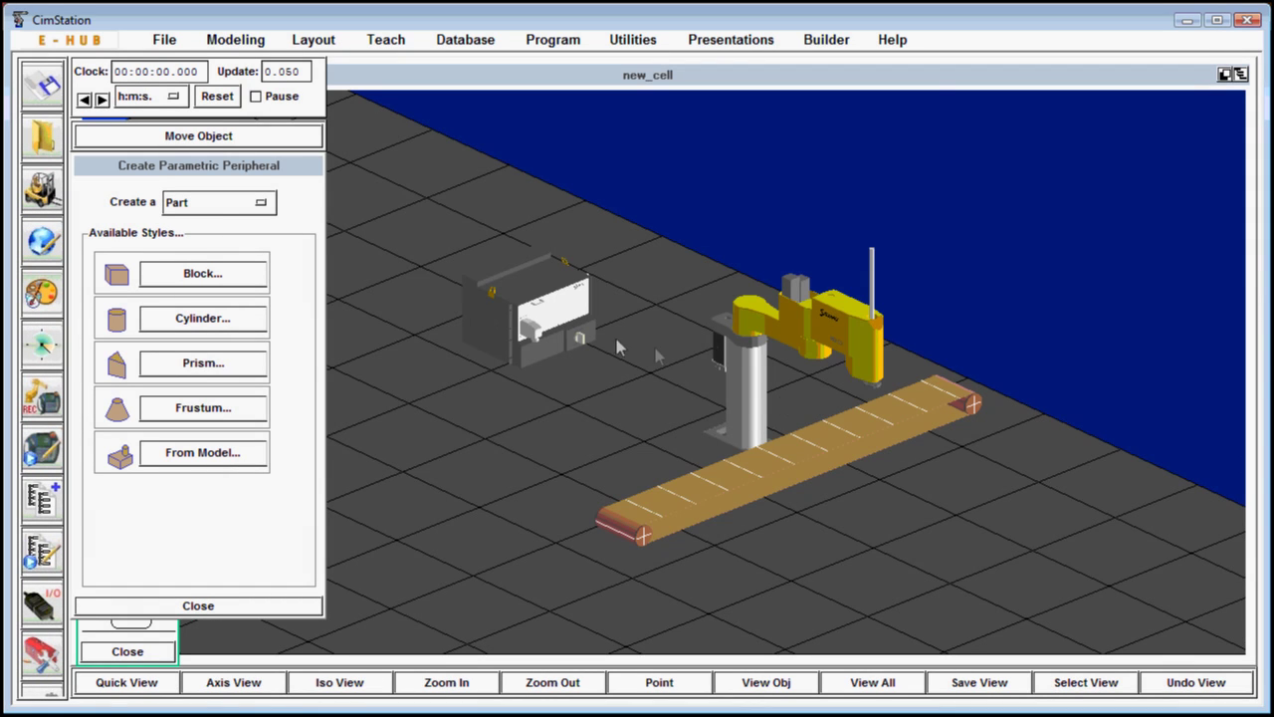
{"action": "left_click", "coordinate": [210, 212]}
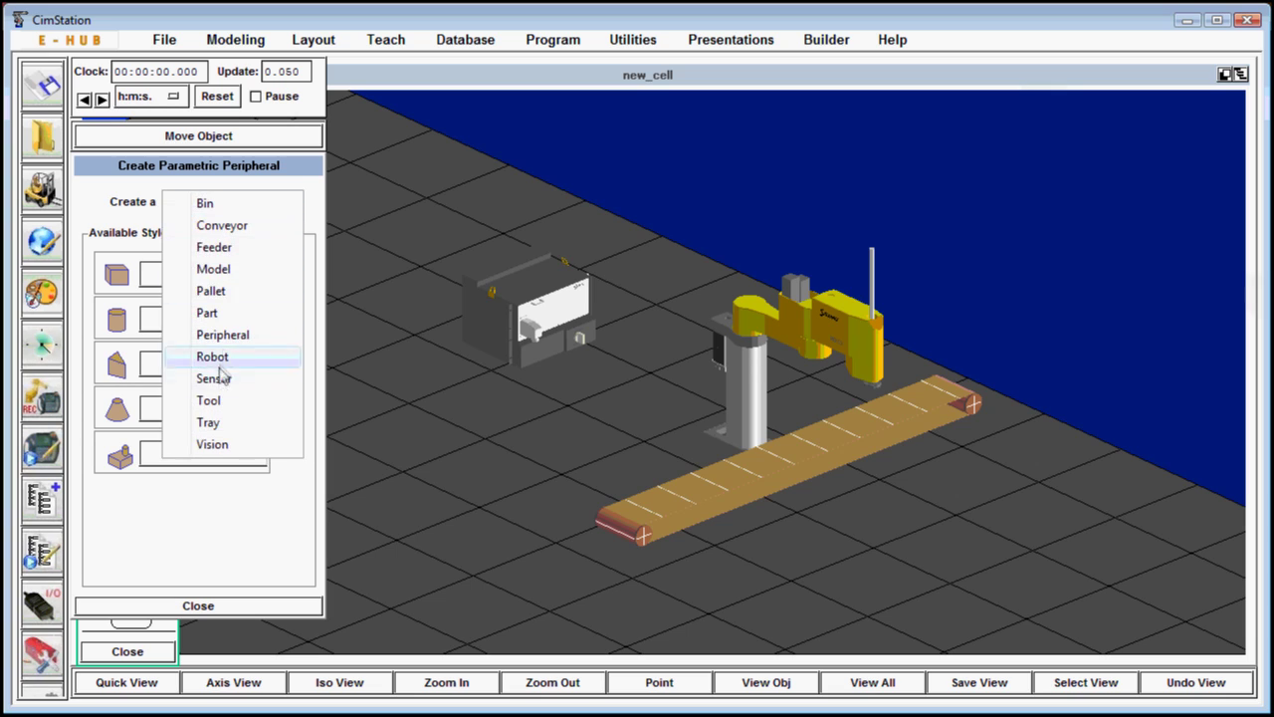
- Create a suction cup tool named suction and save it to the library
{"action": "left_click", "coordinate": [204, 398]}
{"action": "left_click", "coordinate": [194, 332]}
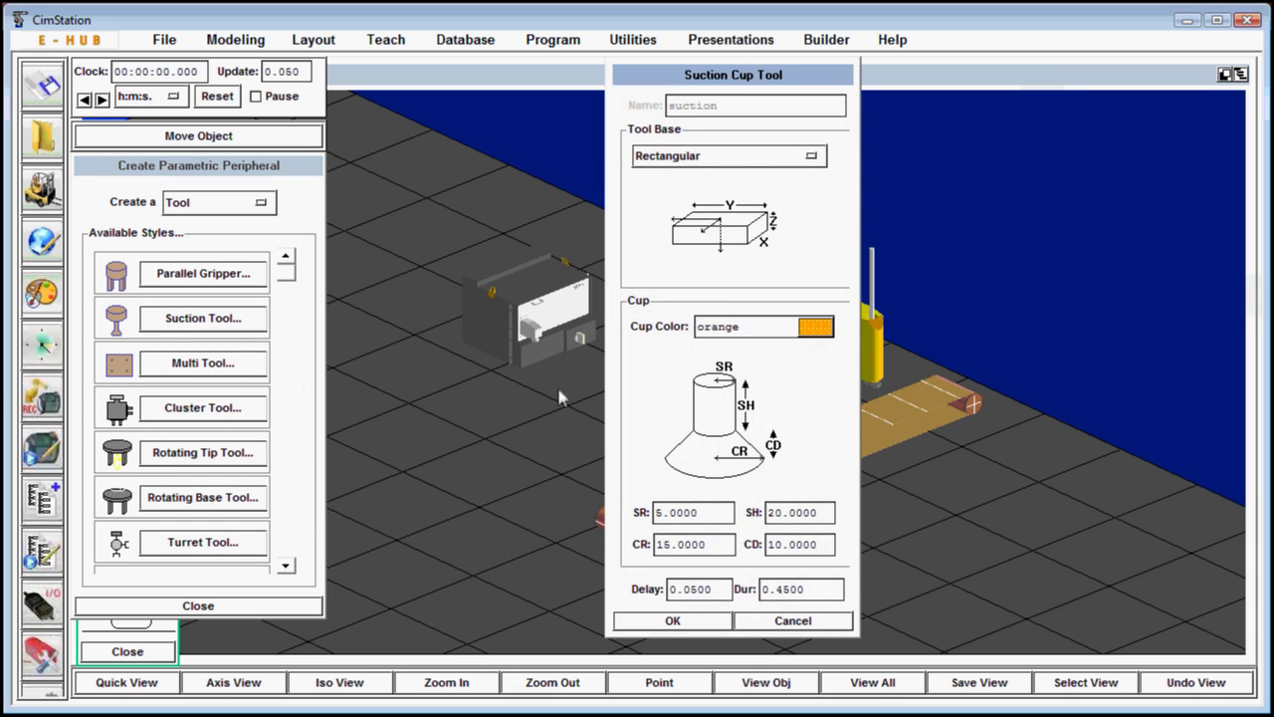
{"action": "left_click", "coordinate": [655, 621]}
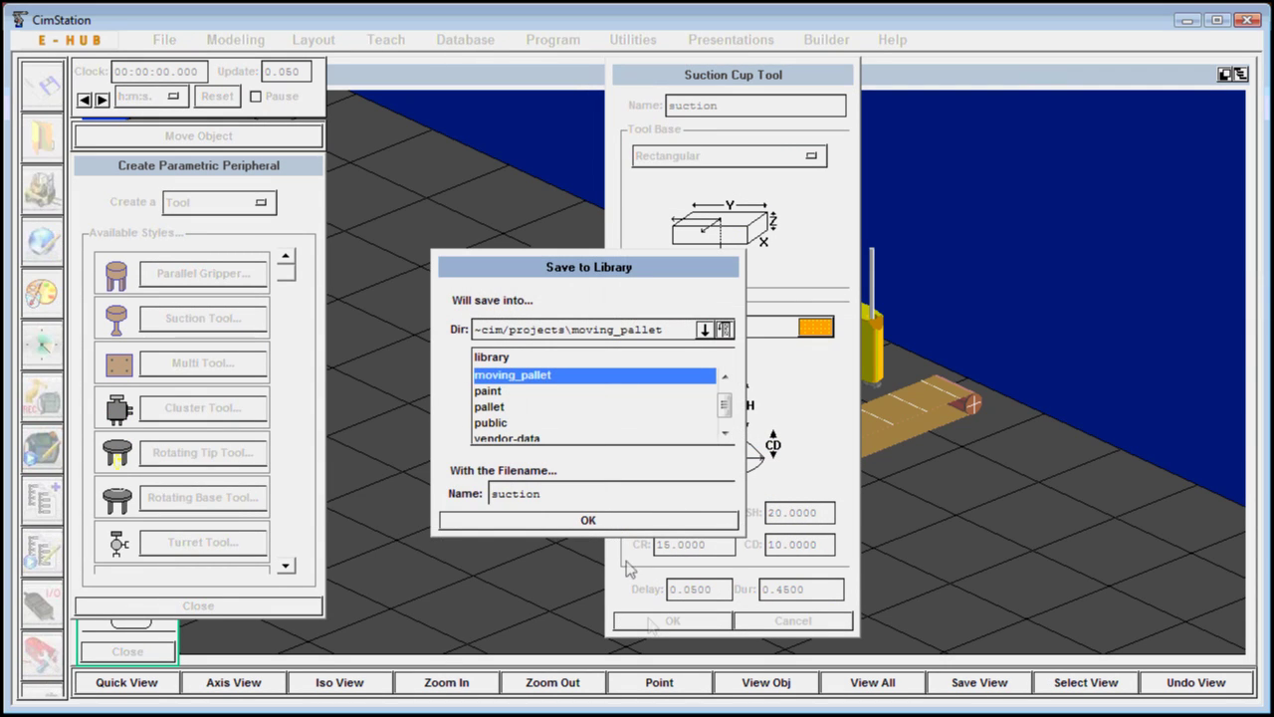
{"action": "left_click", "coordinate": [585, 527]}
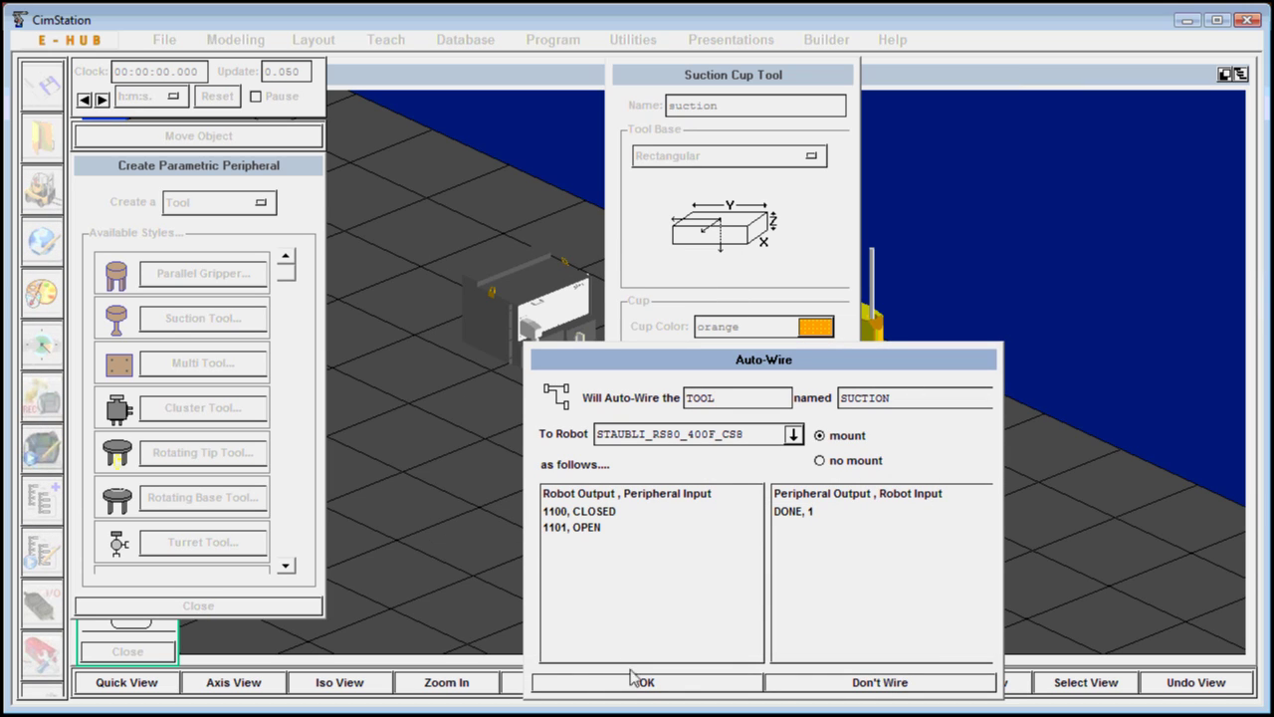
- Auto-wire the suction tool to the robot with suction.closed, suction.open and input signal variables
{"action": "left_click", "coordinate": [633, 680]}
{"action": "left_click", "coordinate": [626, 683]}
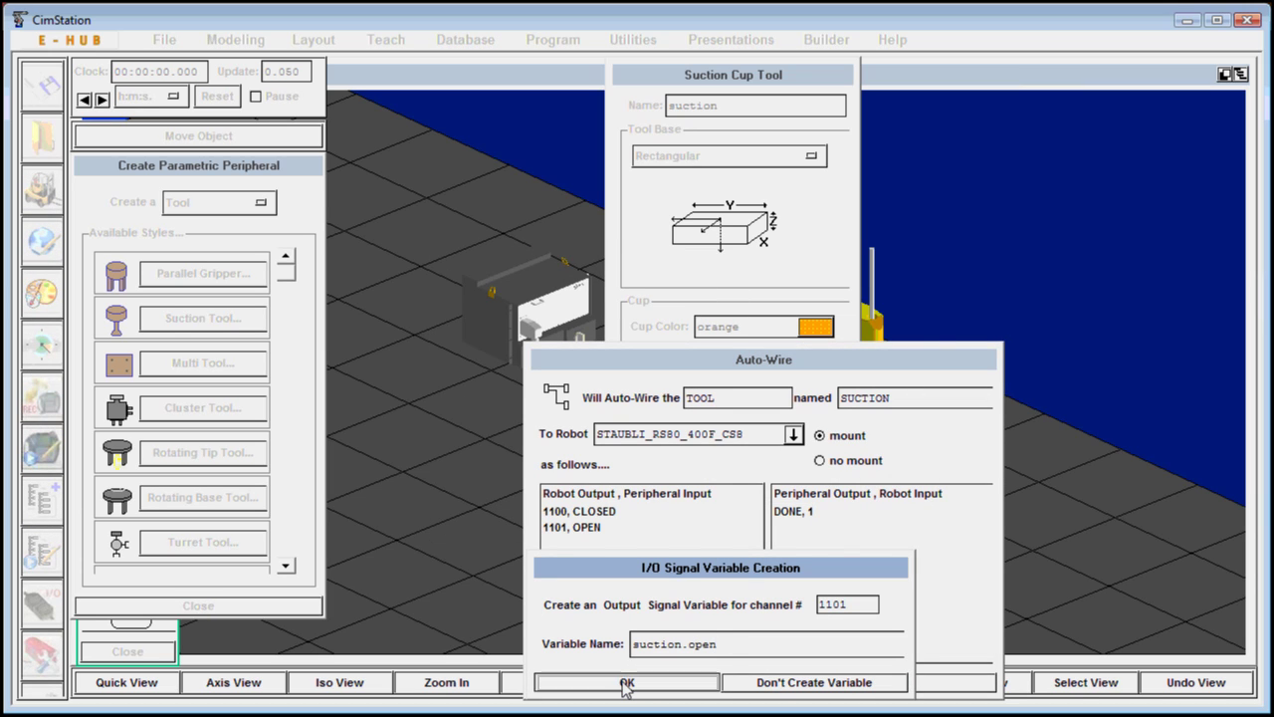
{"action": "left_click", "coordinate": [626, 683]}
{"action": "left_click", "coordinate": [623, 683]}
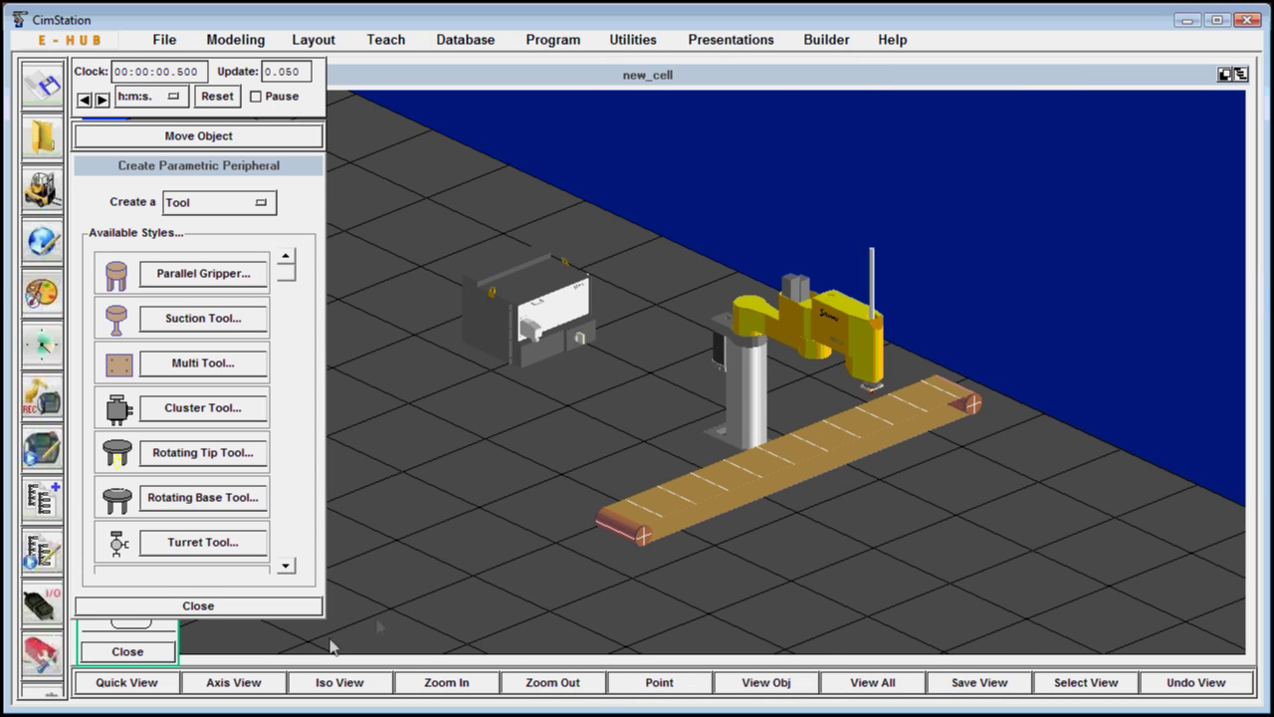
{"action": "mouse_move", "coordinate": [919, 441]}
{"action": "left_mouse_down"}
{"action": "mouse_move", "coordinate": [933, 484]}
{"action": "mouse_move", "coordinate": [902, 431]}
{"action": "left_mouse_up"}
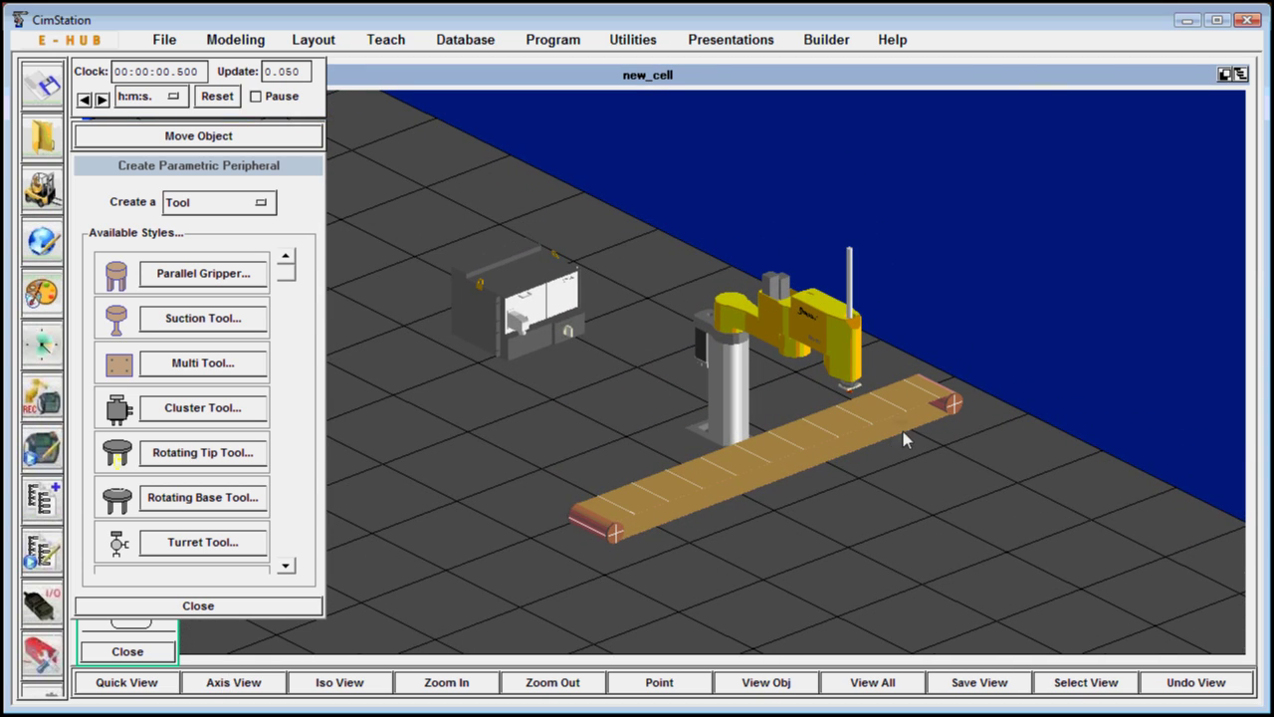
{"action": "left_click", "coordinate": [233, 211]}
- Create a gravity feeder named gravity_feed that supplies block_part
{"action": "left_click", "coordinate": [228, 249]}
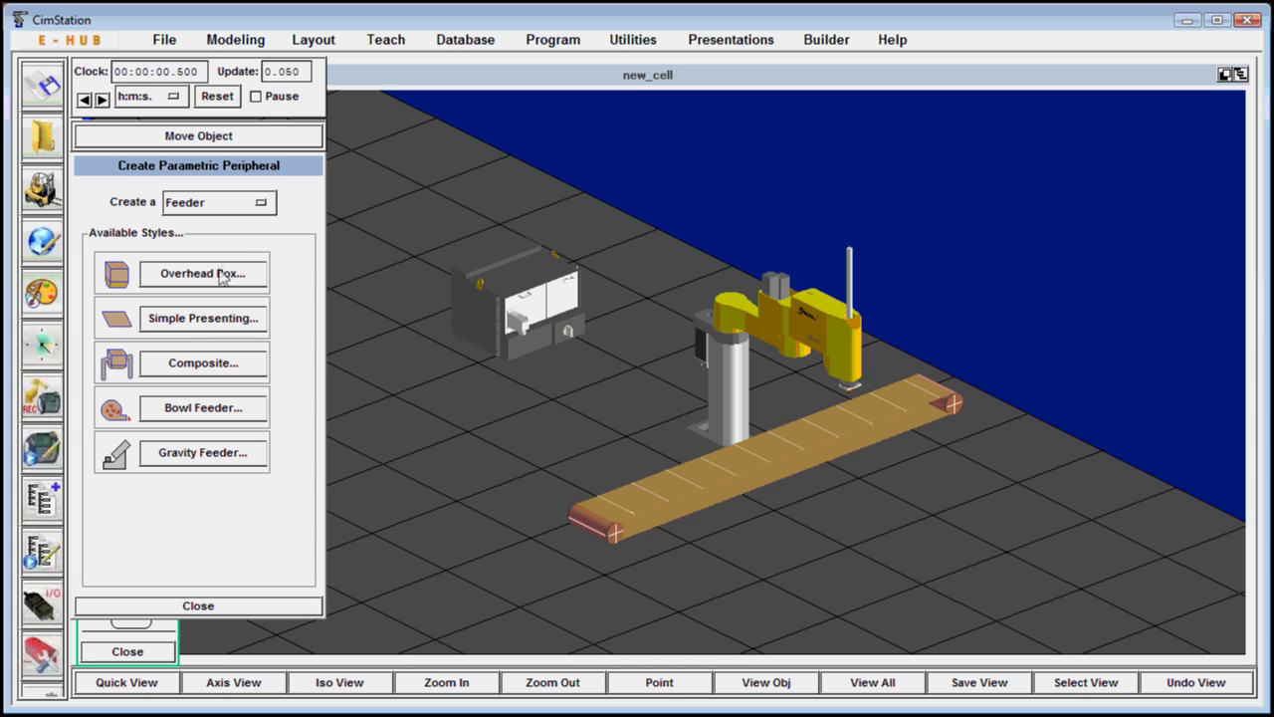
{"action": "left_click", "coordinate": [198, 450]}
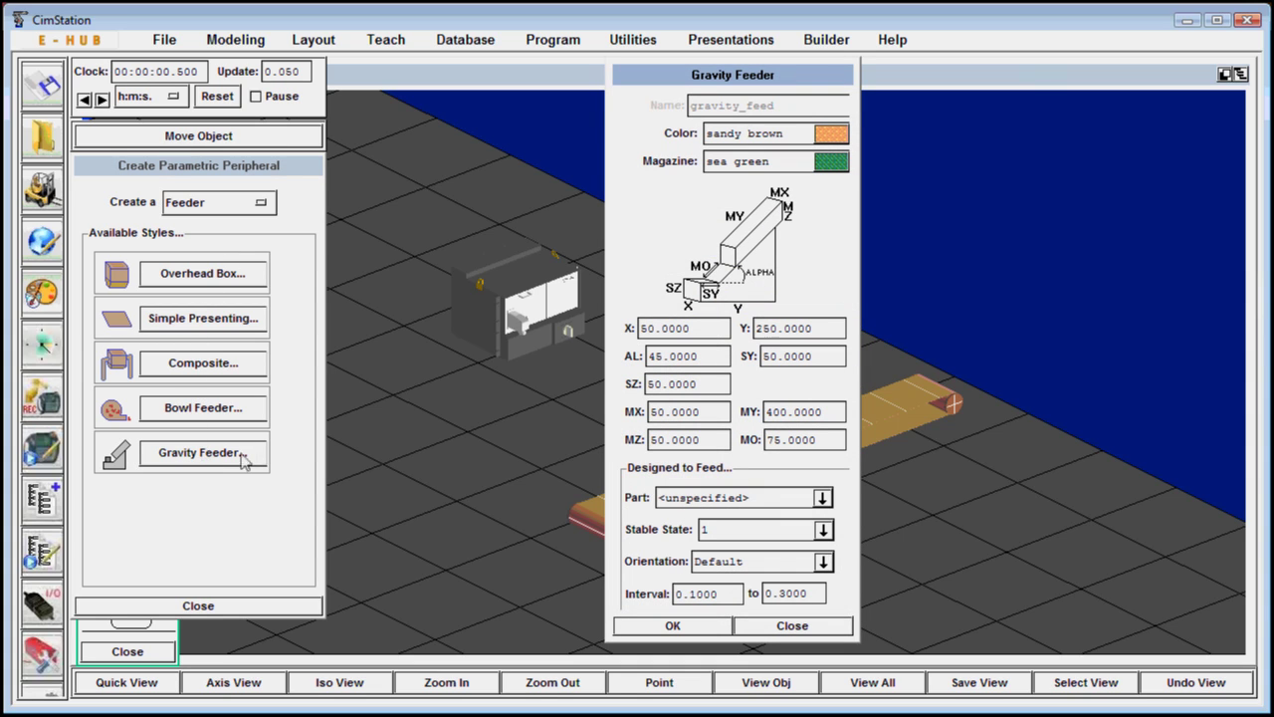
{"action": "left_click", "coordinate": [825, 501]}
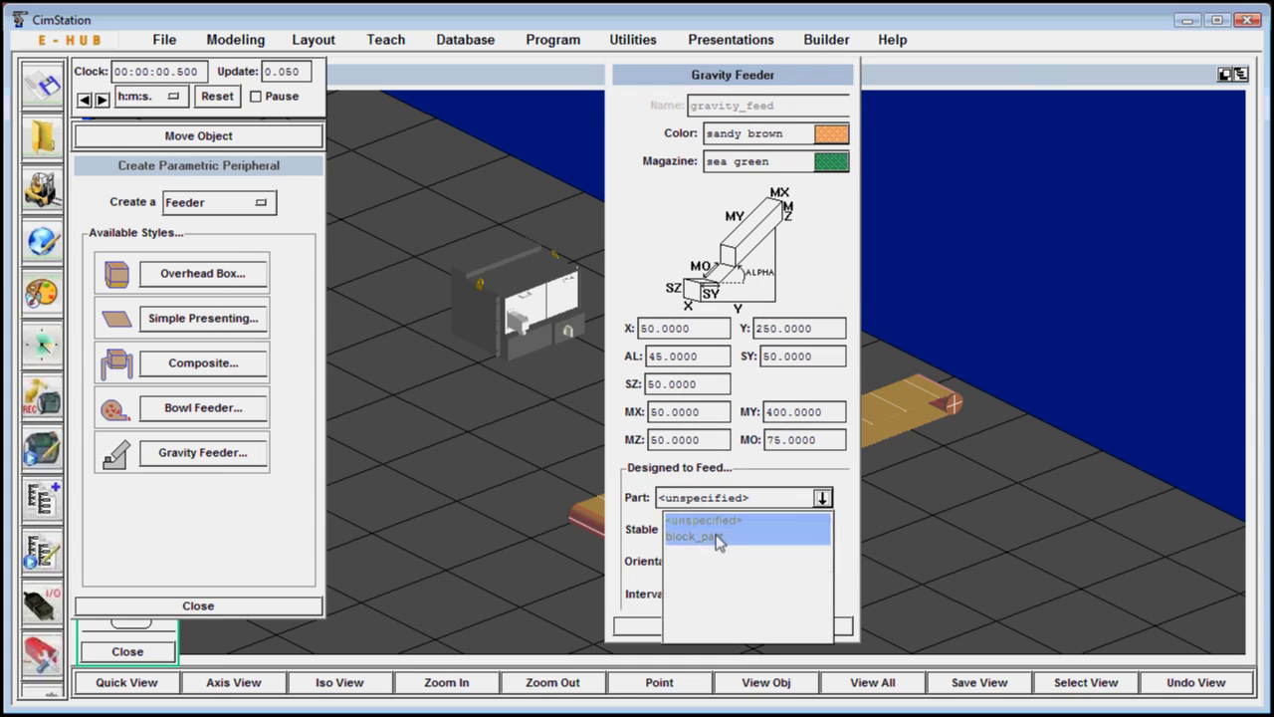
{"action": "left_click", "coordinate": [782, 528]}
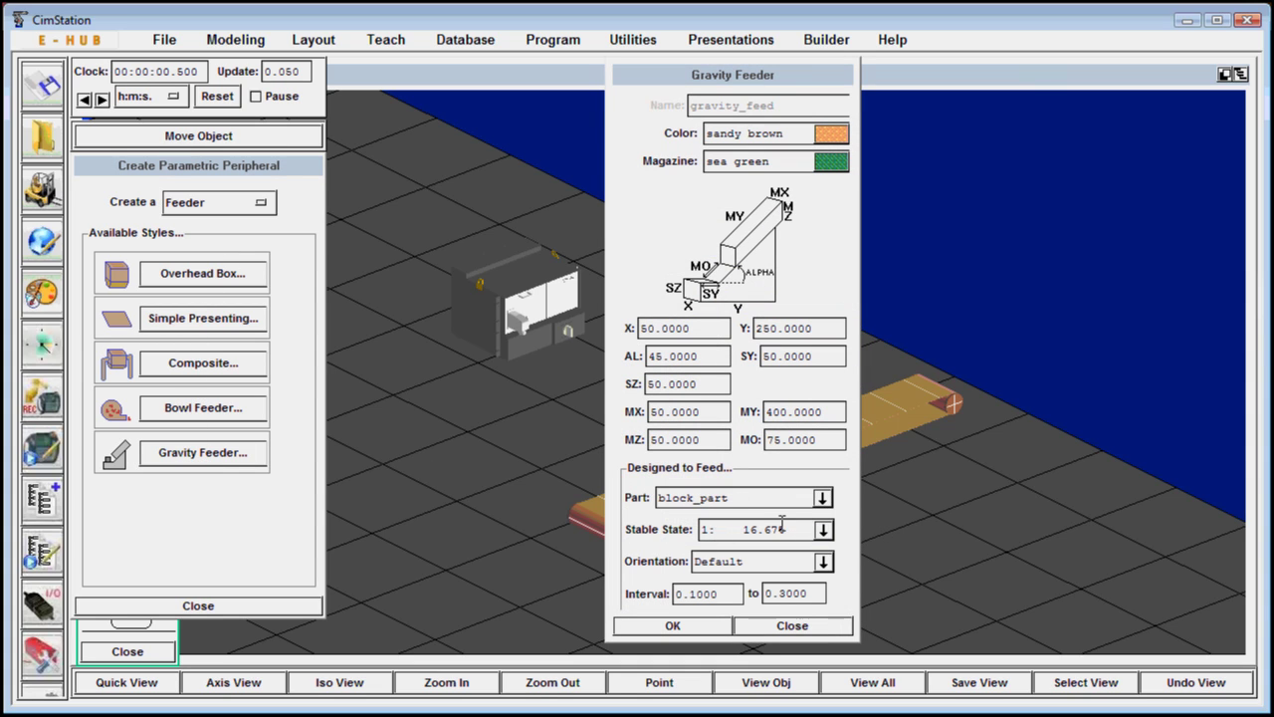
{"action": "left_click", "coordinate": [677, 627]}
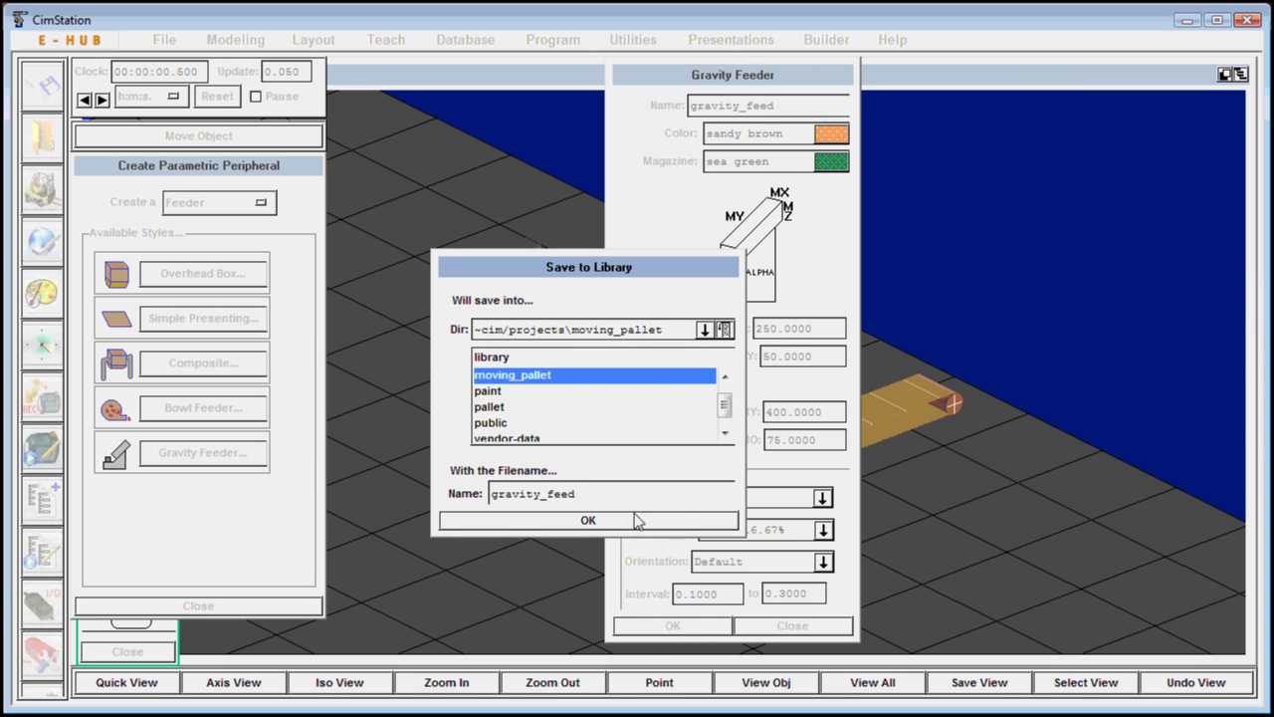
- Save gravity_feed to the library and auto-wire its enable and part-available signals
{"action": "left_click", "coordinate": [637, 520]}
{"action": "left_click", "coordinate": [662, 685]}
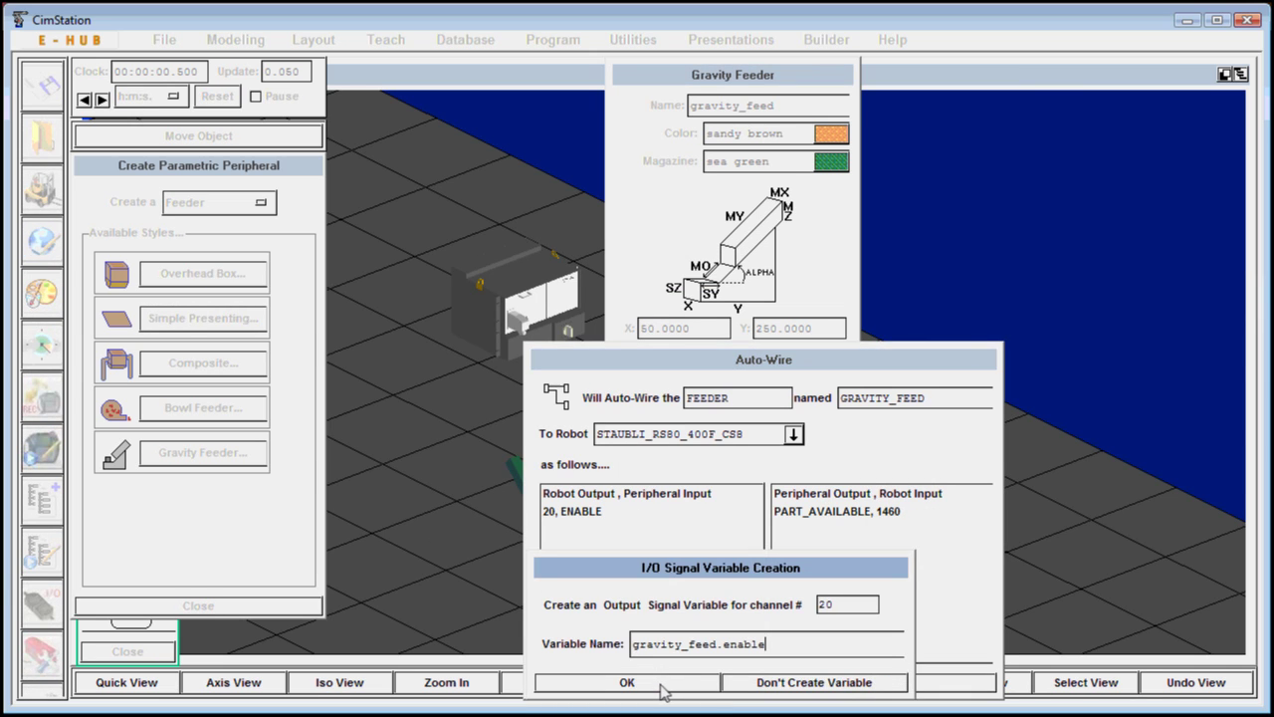
{"action": "left_click", "coordinate": [660, 686]}
{"action": "left_click", "coordinate": [659, 686]}
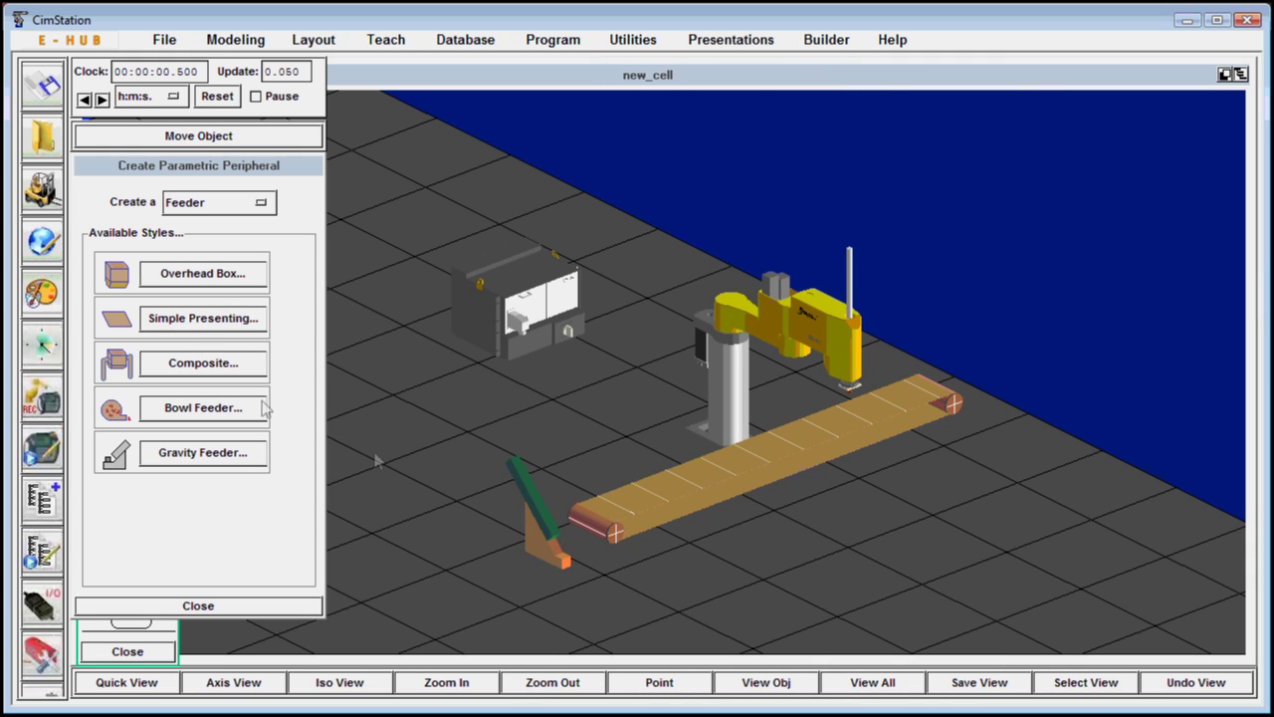
- Raise the gravity feeder, then move it in XY beside the conveyor
{"action": "left_click", "coordinate": [155, 135]}
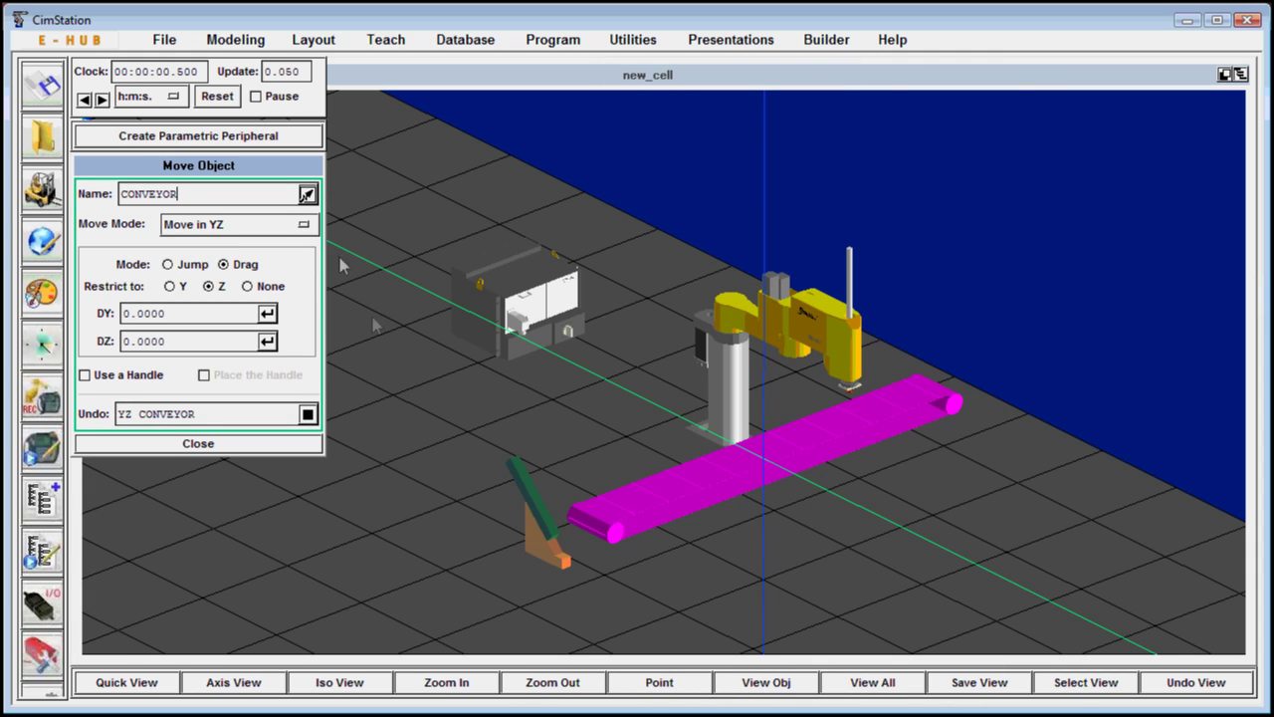
{"action": "left_click", "coordinate": [307, 194]}
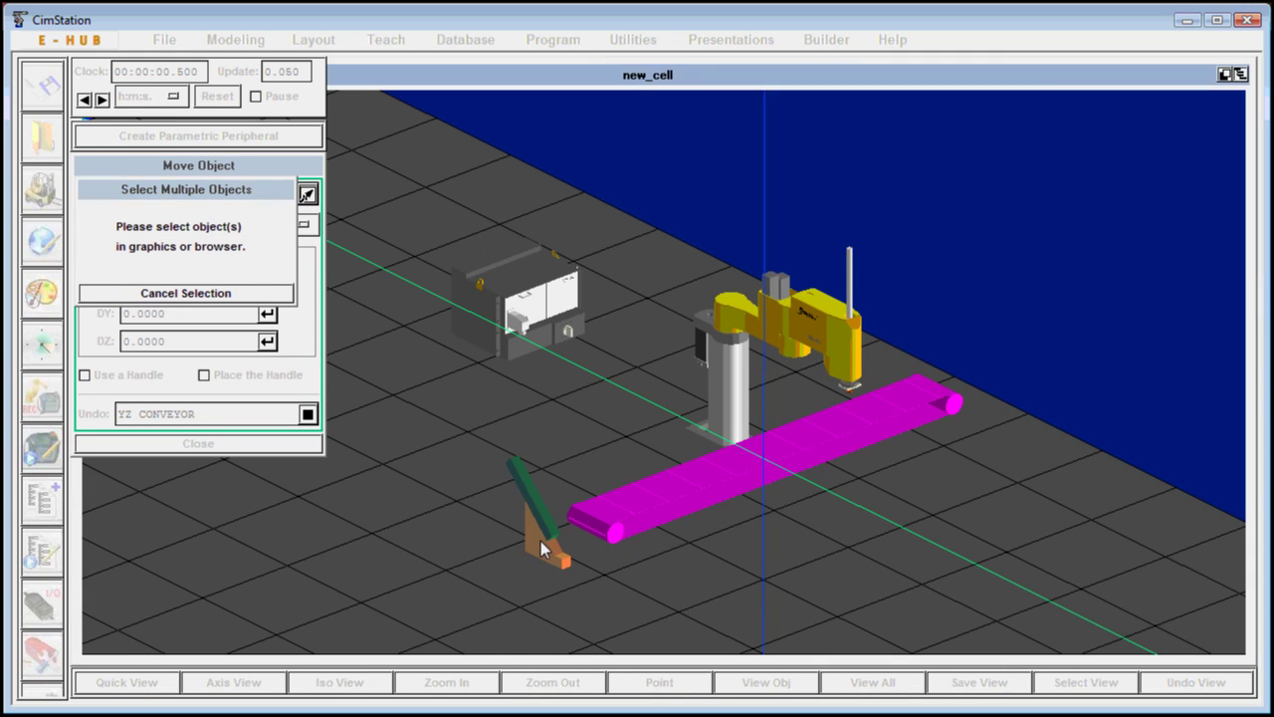
{"action": "left_click", "coordinate": [540, 543]}
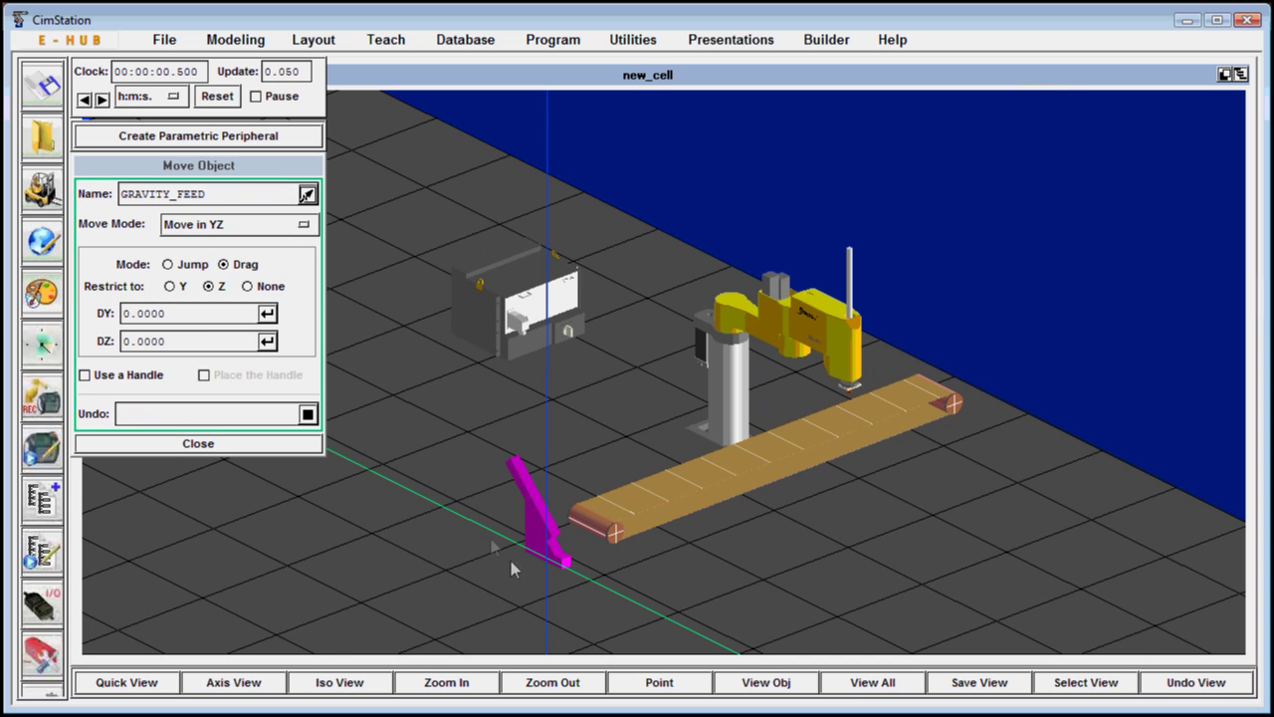
{"action": "left_click_drag", "start_coordinate": [513, 569], "coordinate": [529, 493]}
{"action": "left_click", "coordinate": [239, 234]}
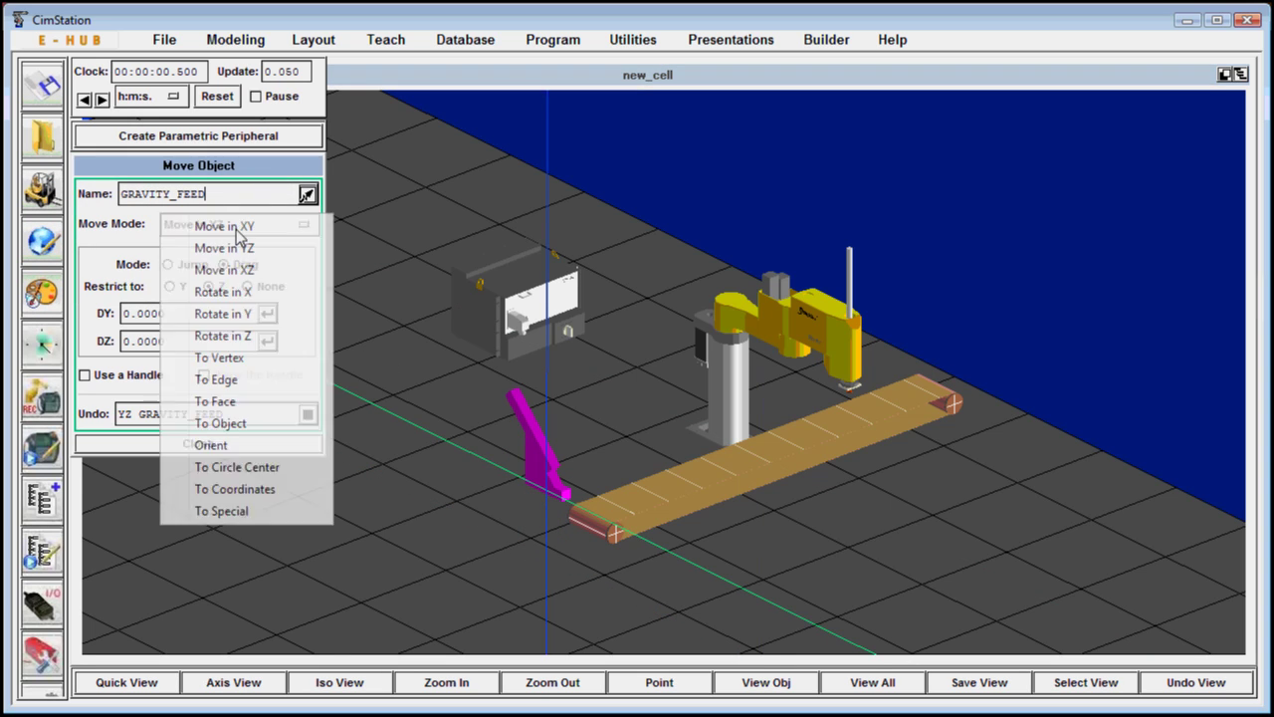
{"action": "left_click", "coordinate": [224, 226]}
{"action": "left_click_drag", "start_coordinate": [455, 407], "coordinate": [502, 390]}
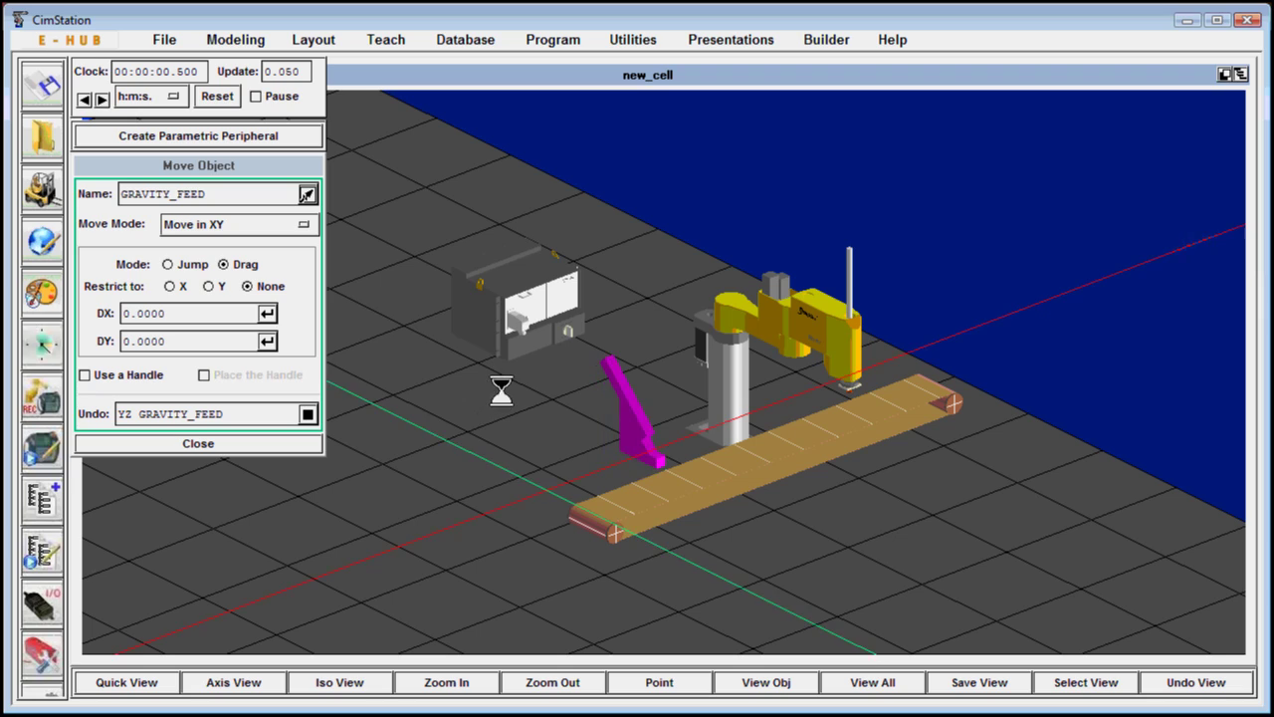
- From a rotated view, drag the gravity feeder across the floor toward the robot
{"action": "left_click", "coordinate": [127, 682]}
{"action": "left_click_drag", "start_coordinate": [455, 605], "coordinate": [718, 304]}
{"action": "left_click", "coordinate": [660, 415]}
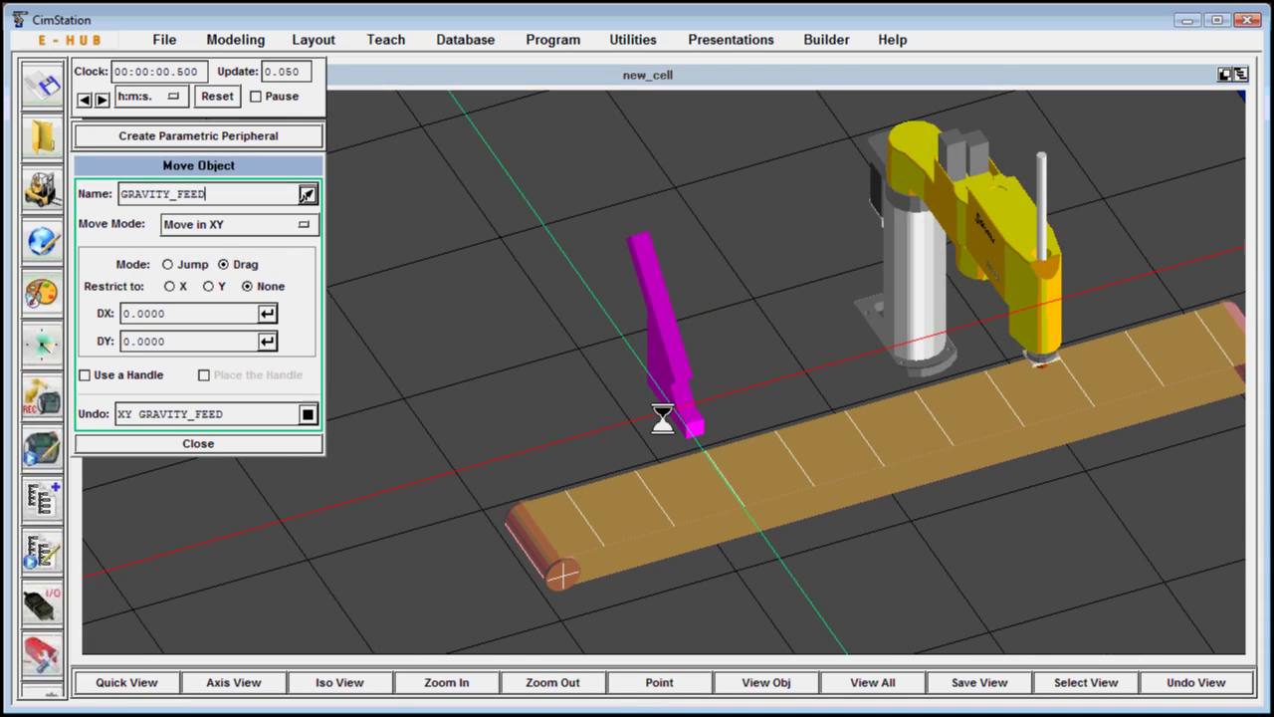
{"action": "left_click_drag", "start_coordinate": [660, 416], "coordinate": [846, 411]}
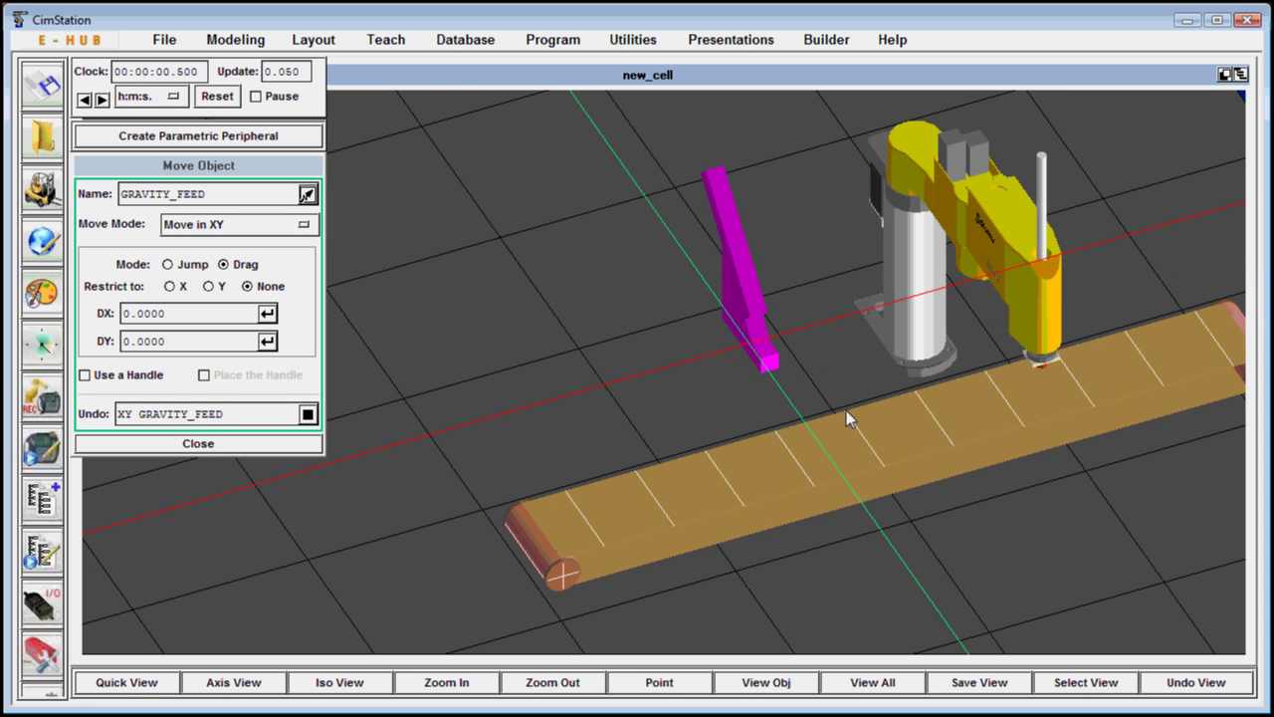
- Create a 3×3 rectangular-compartment pallet and save it to moving_pallet
{"action": "left_click", "coordinate": [269, 136]}
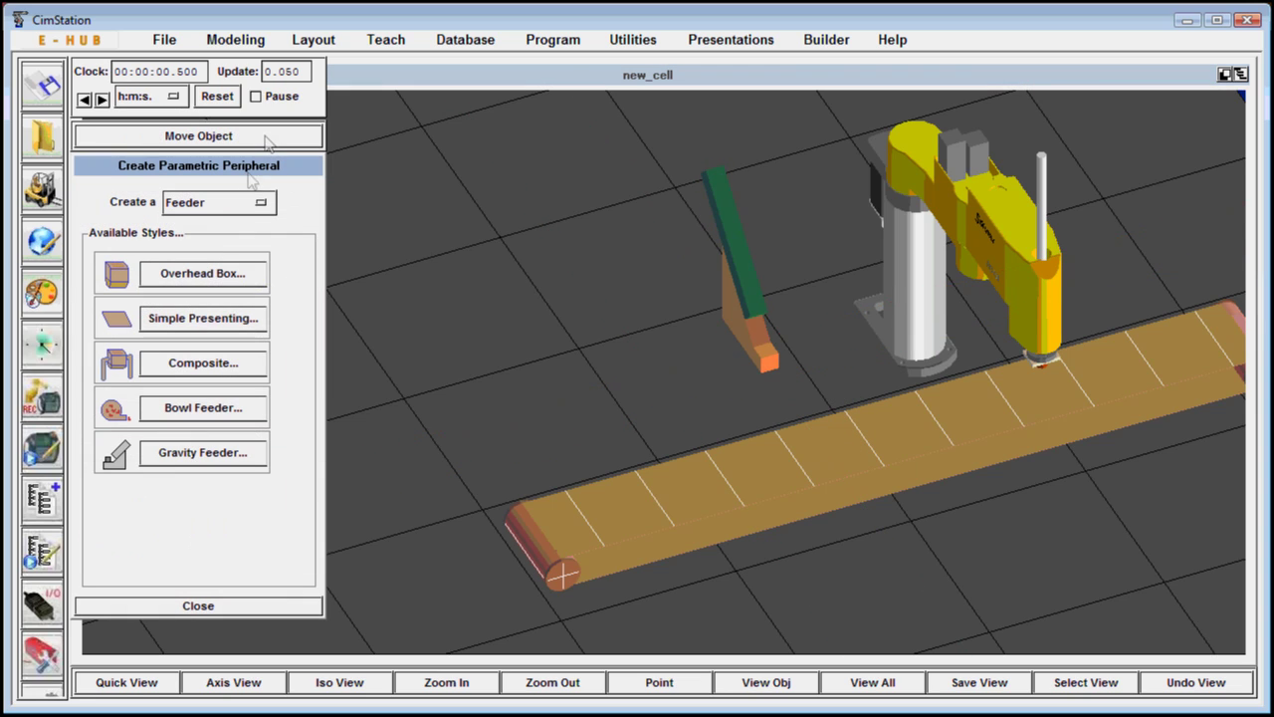
{"action": "left_click", "coordinate": [236, 203]}
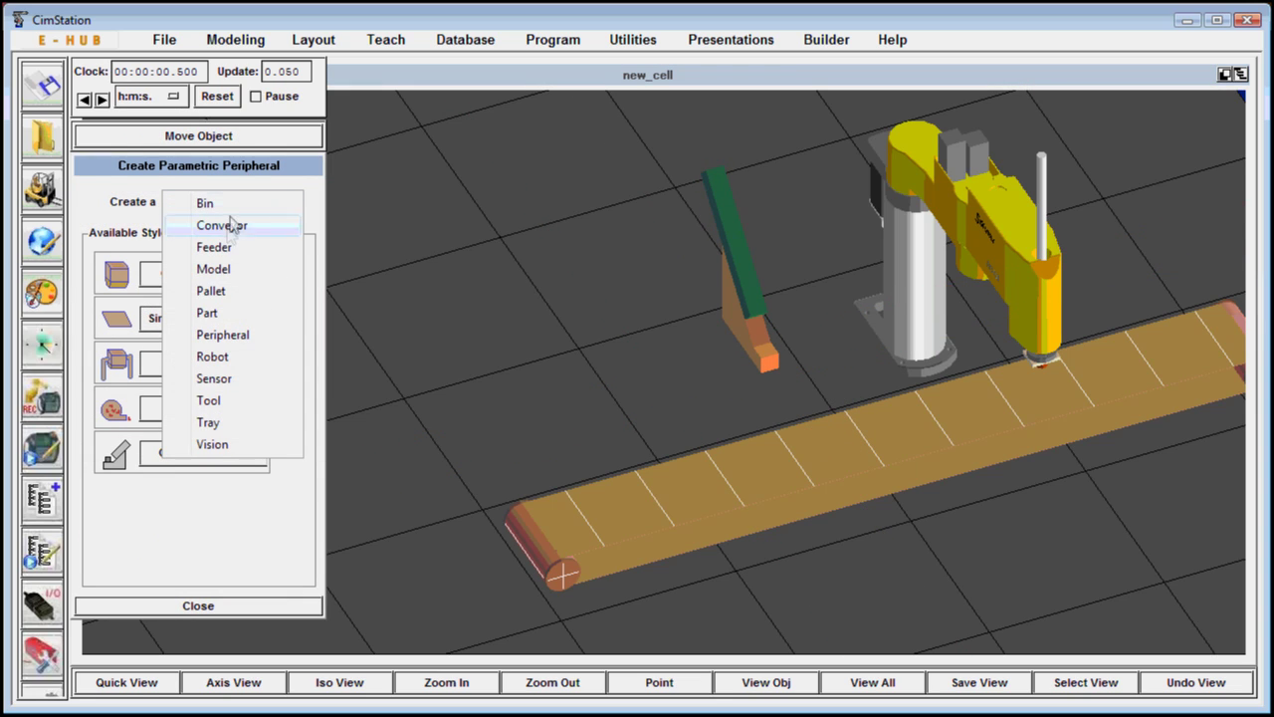
{"action": "left_click", "coordinate": [247, 289]}
{"action": "left_click", "coordinate": [225, 282]}
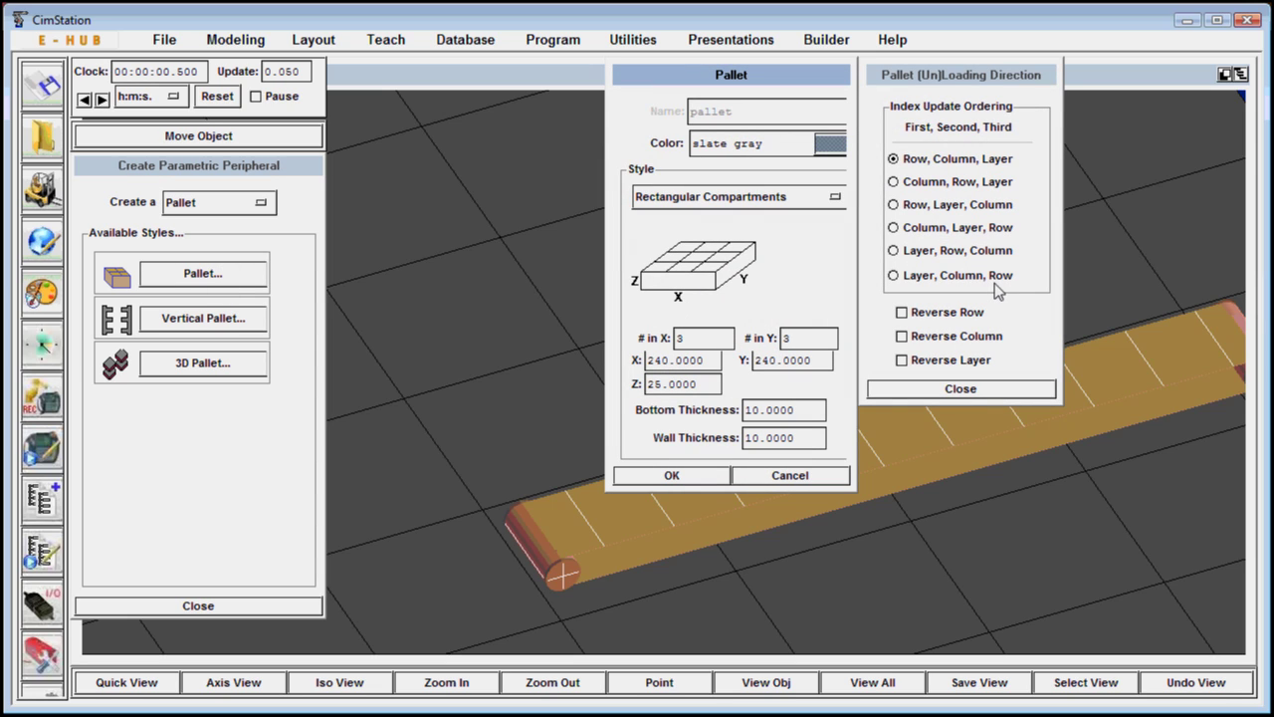
{"action": "left_click", "coordinate": [672, 476]}
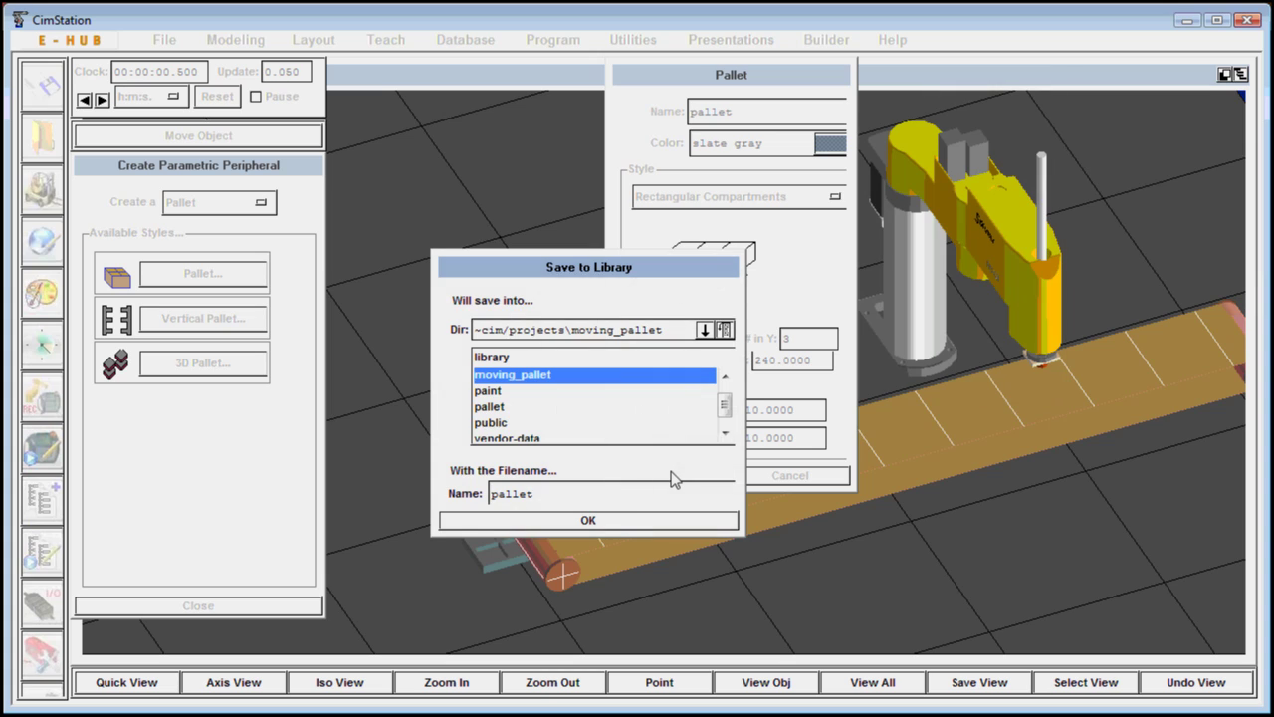
{"action": "left_click", "coordinate": [614, 520]}
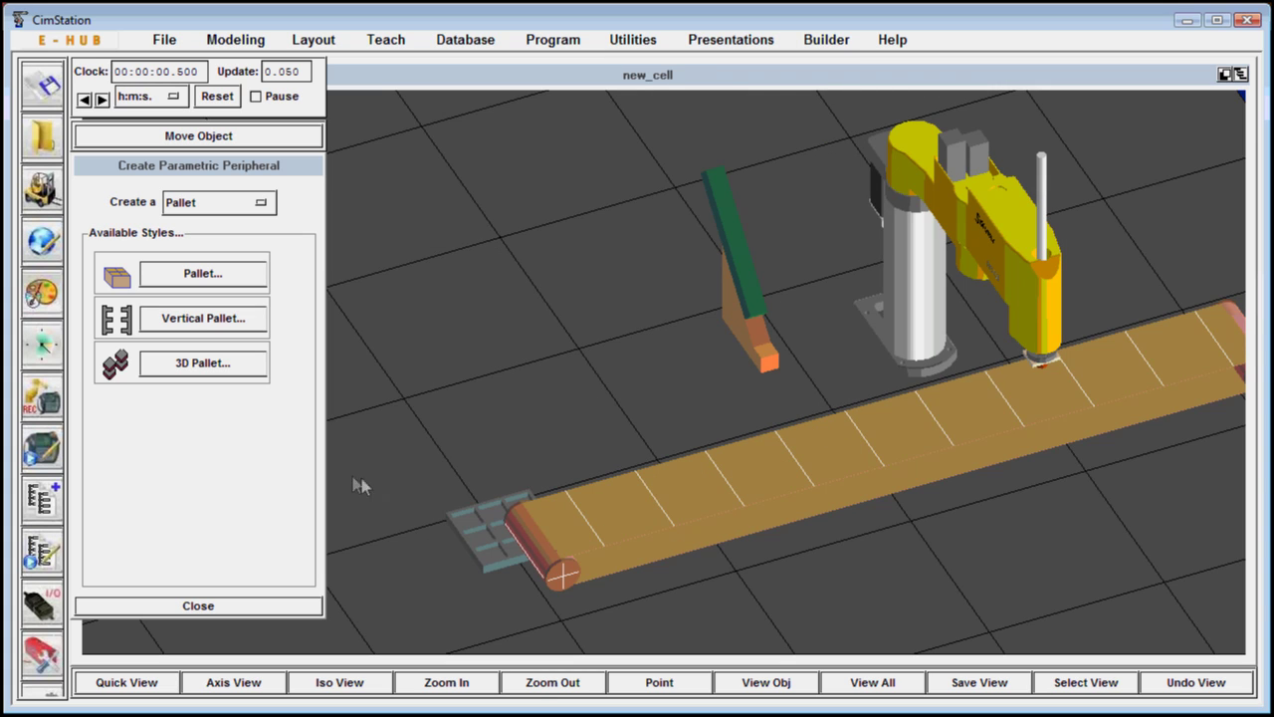
- Check the overview of the whole cell and finish moving objects
{"action": "left_click", "coordinate": [127, 683]}
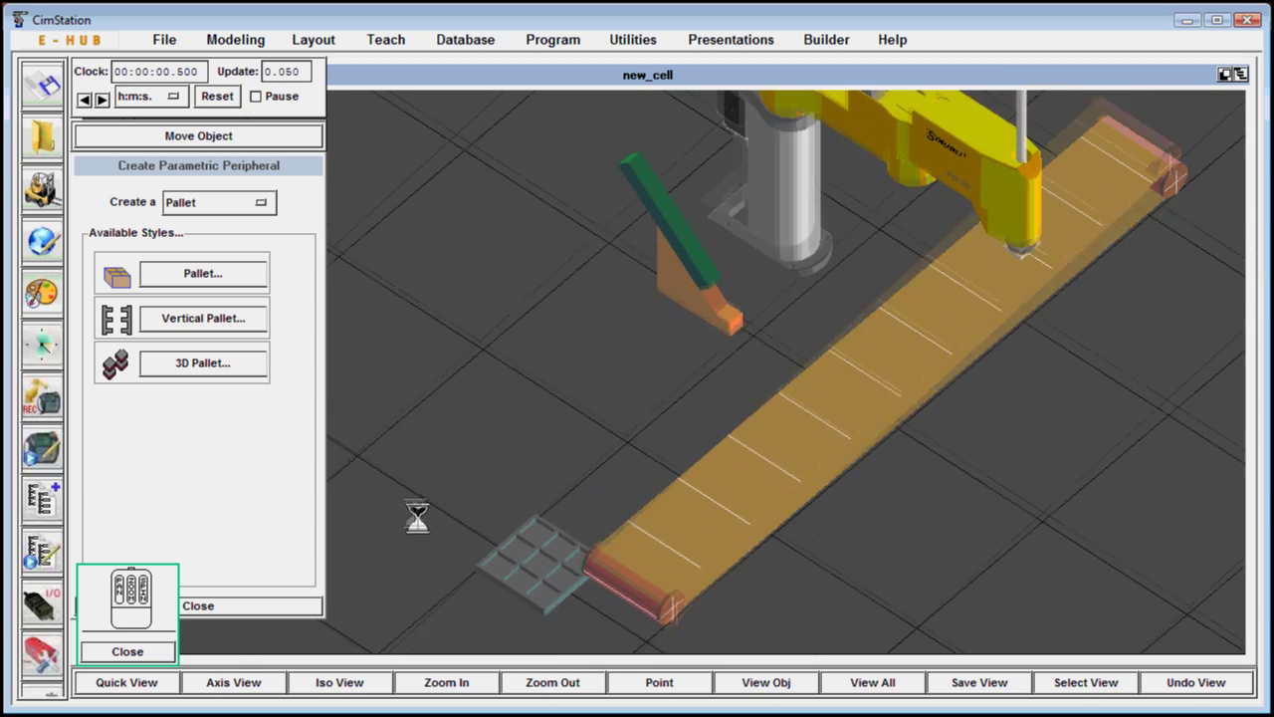
{"action": "left_click", "coordinate": [227, 608]}
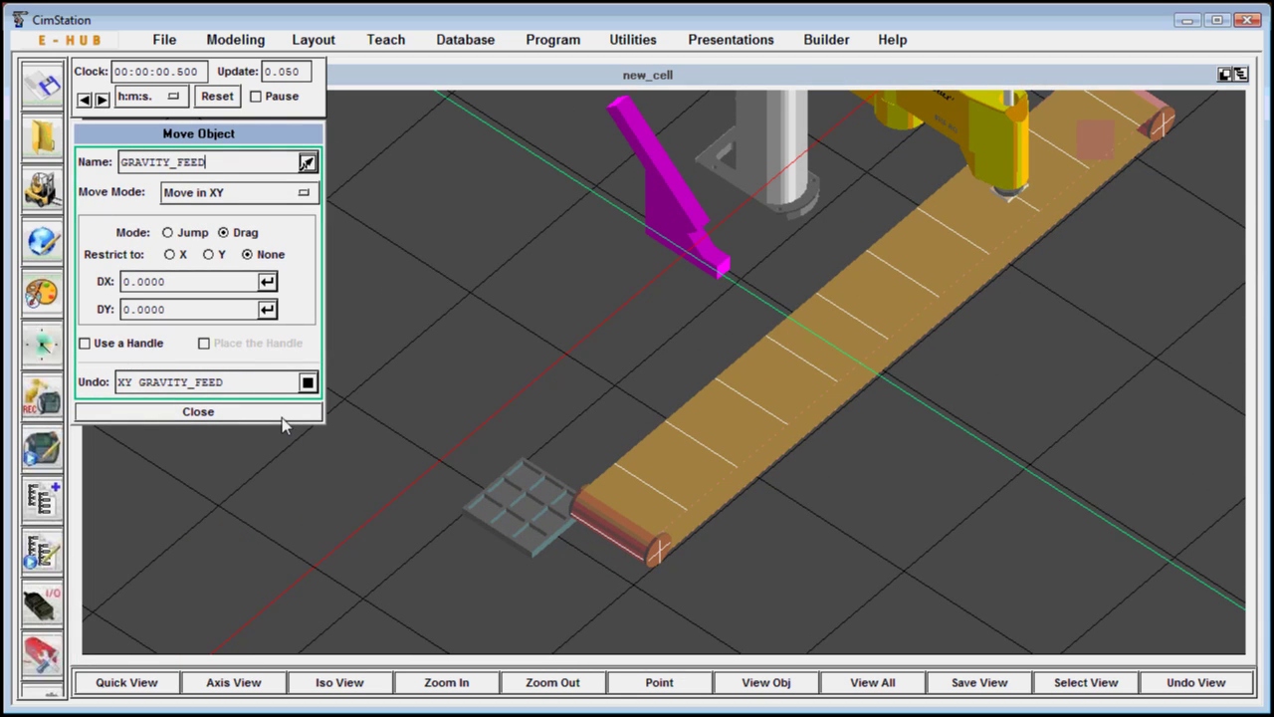
{"action": "left_click", "coordinate": [283, 412]}
{"action": "left_click", "coordinate": [254, 42]}
{"action": "left_click", "coordinate": [254, 78]}
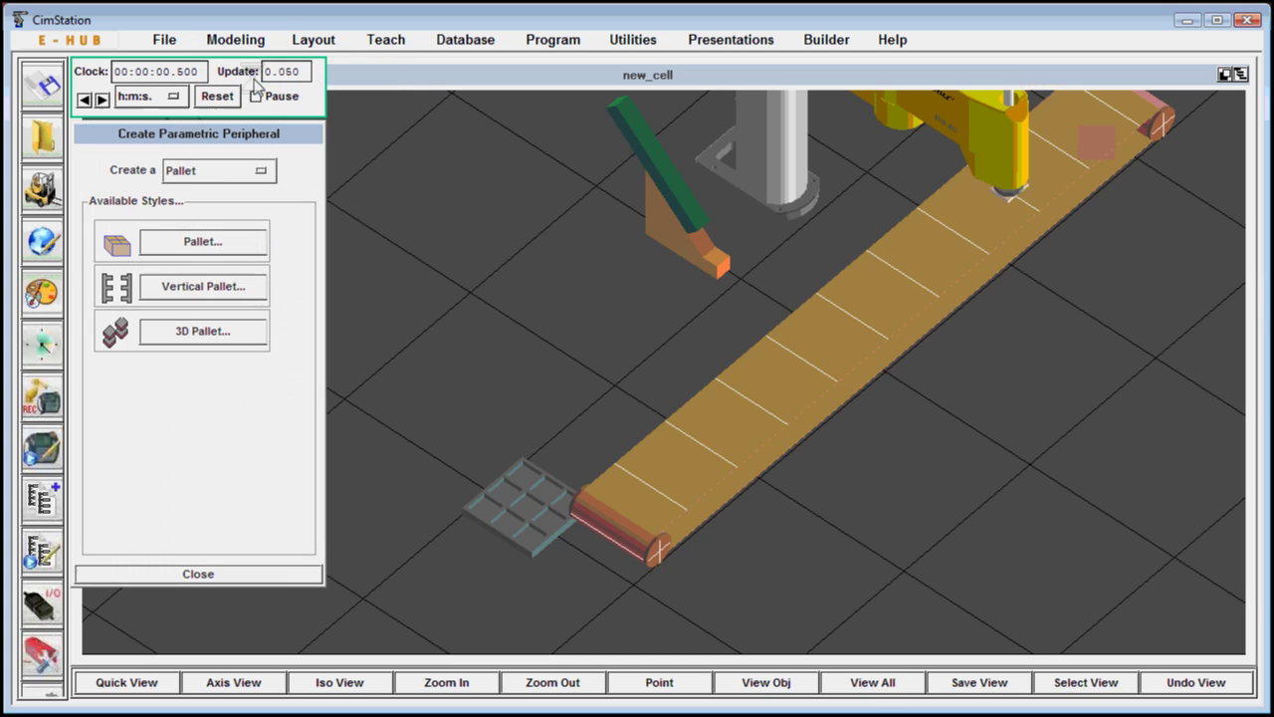
{"action": "left_click", "coordinate": [211, 173]}
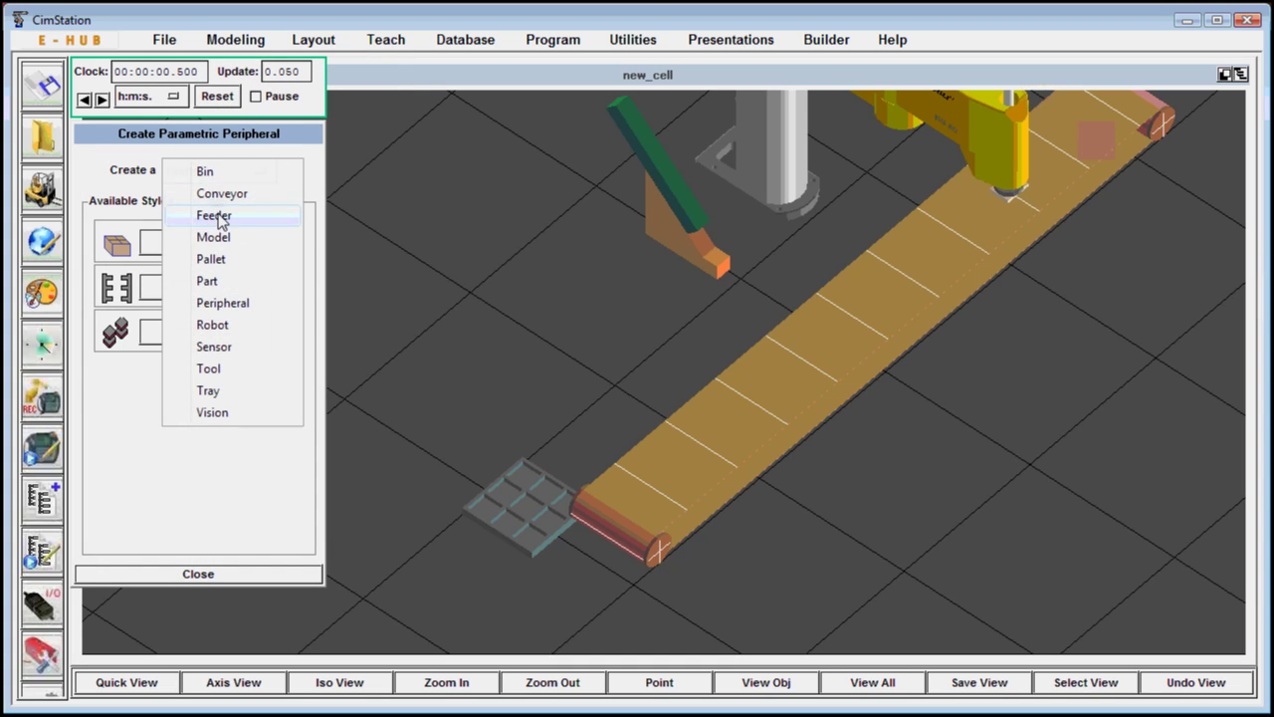
- Define a simple presenting feeder that supplies pallets on the nearest support surface
{"action": "left_click", "coordinate": [207, 213]}
{"action": "left_click", "coordinate": [192, 299]}
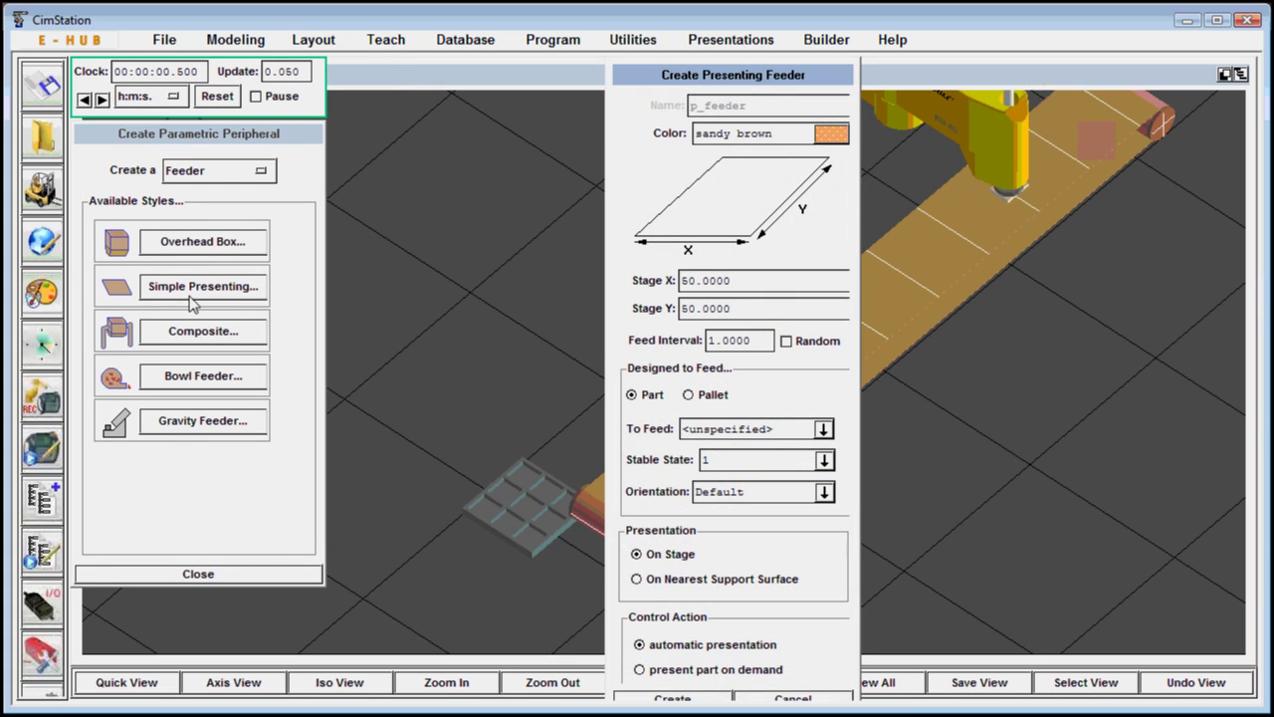
{"action": "left_click", "coordinate": [712, 395]}
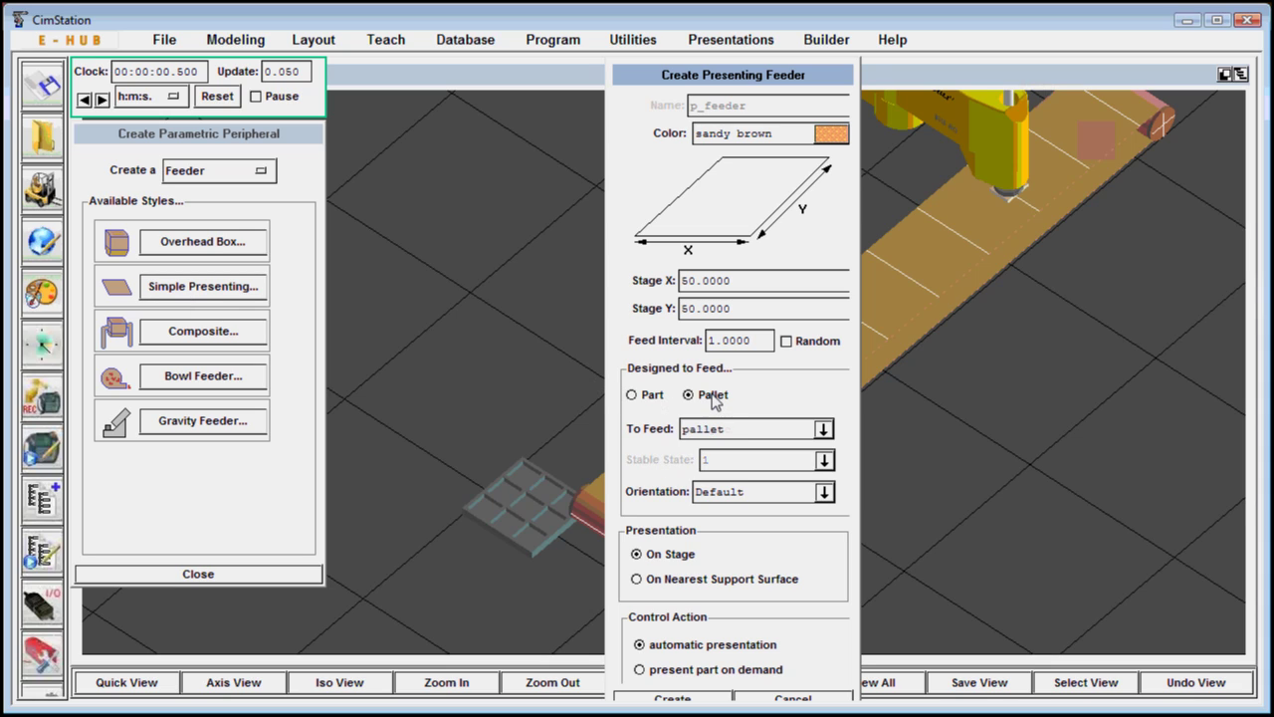
{"action": "left_click", "coordinate": [747, 580]}
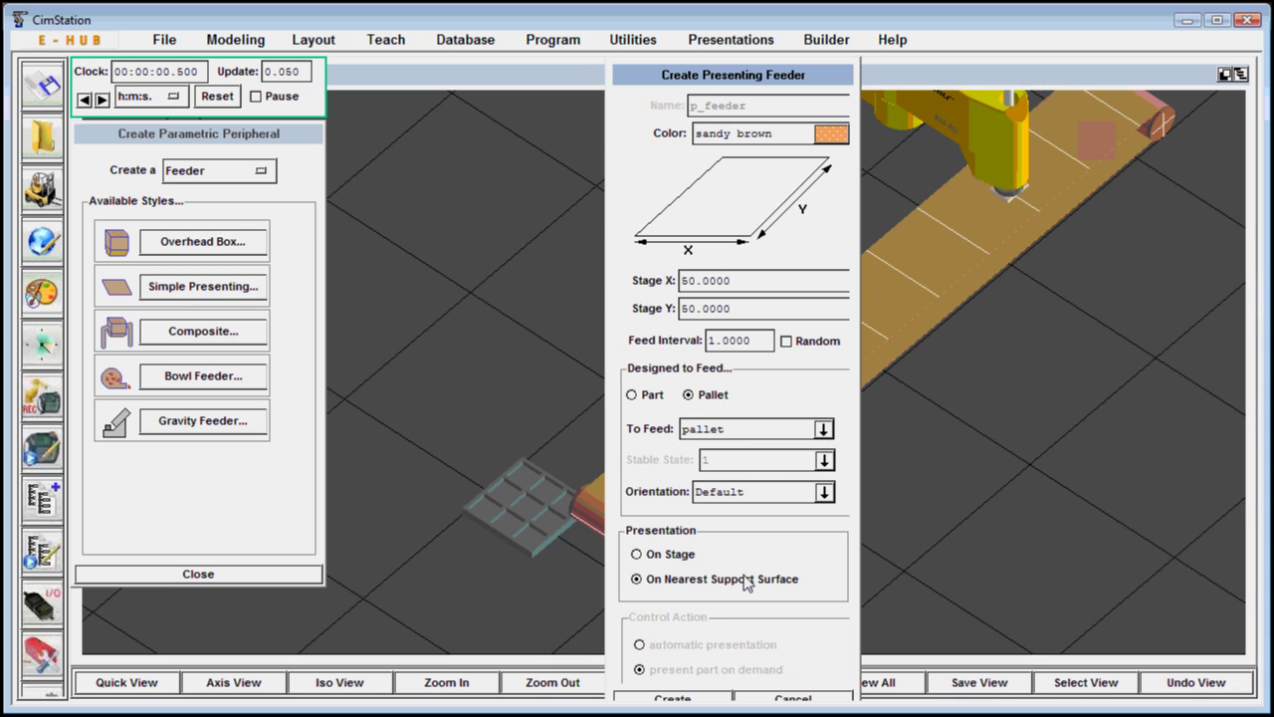
{"action": "left_click", "coordinate": [723, 699]}
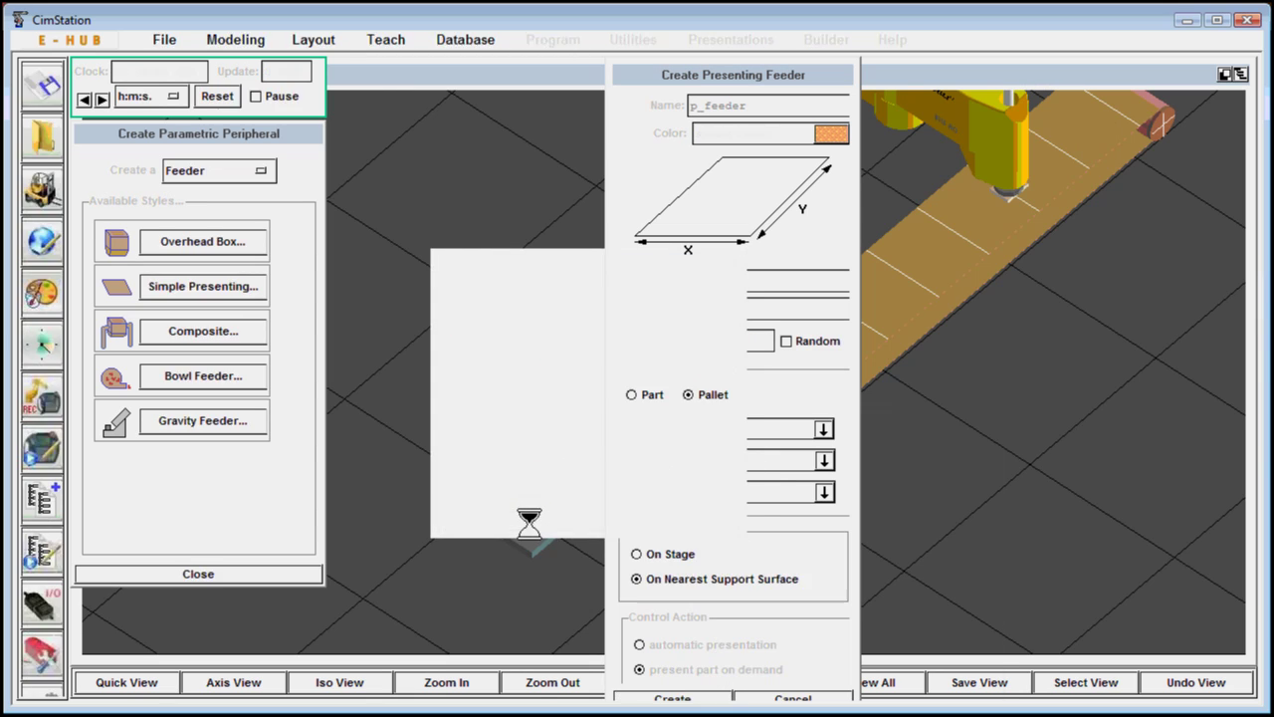
- Save p_feeder with Auto-Wire, creating the GENERATE_PART and p_feeder.ready variables
{"action": "left_click", "coordinate": [651, 683]}
{"action": "left_click", "coordinate": [653, 685]}
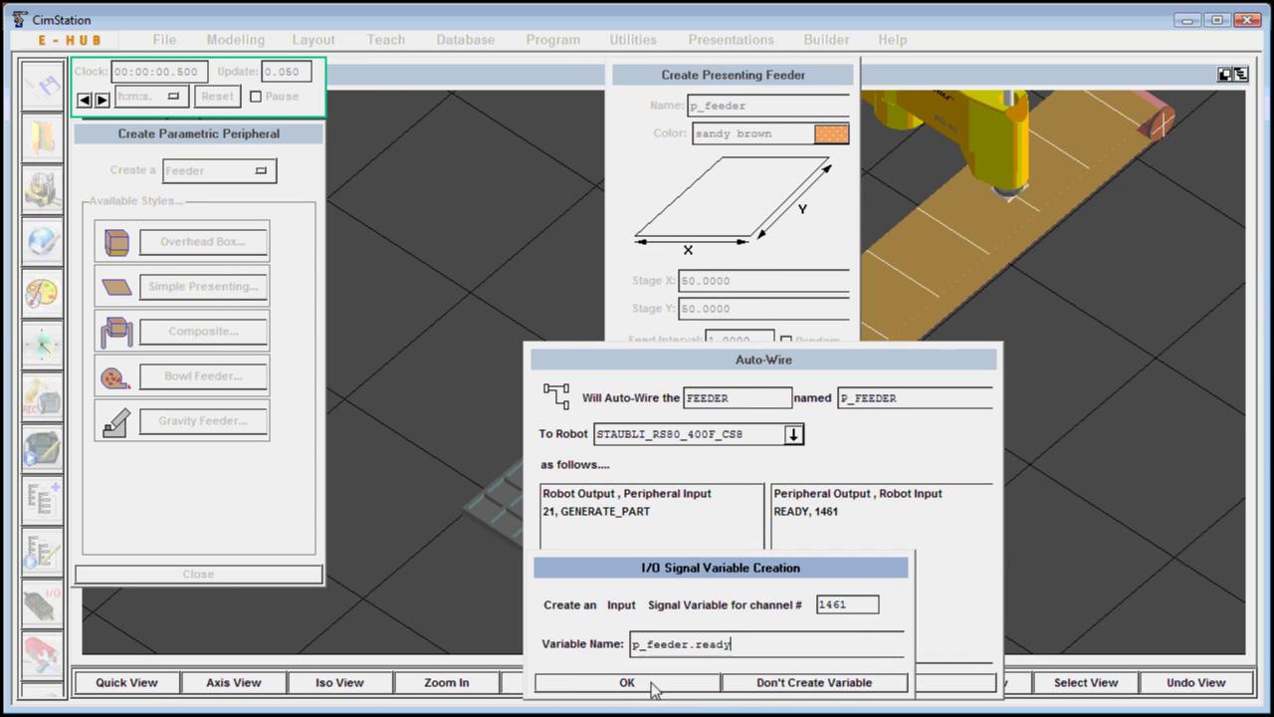
{"action": "left_click", "coordinate": [652, 684]}
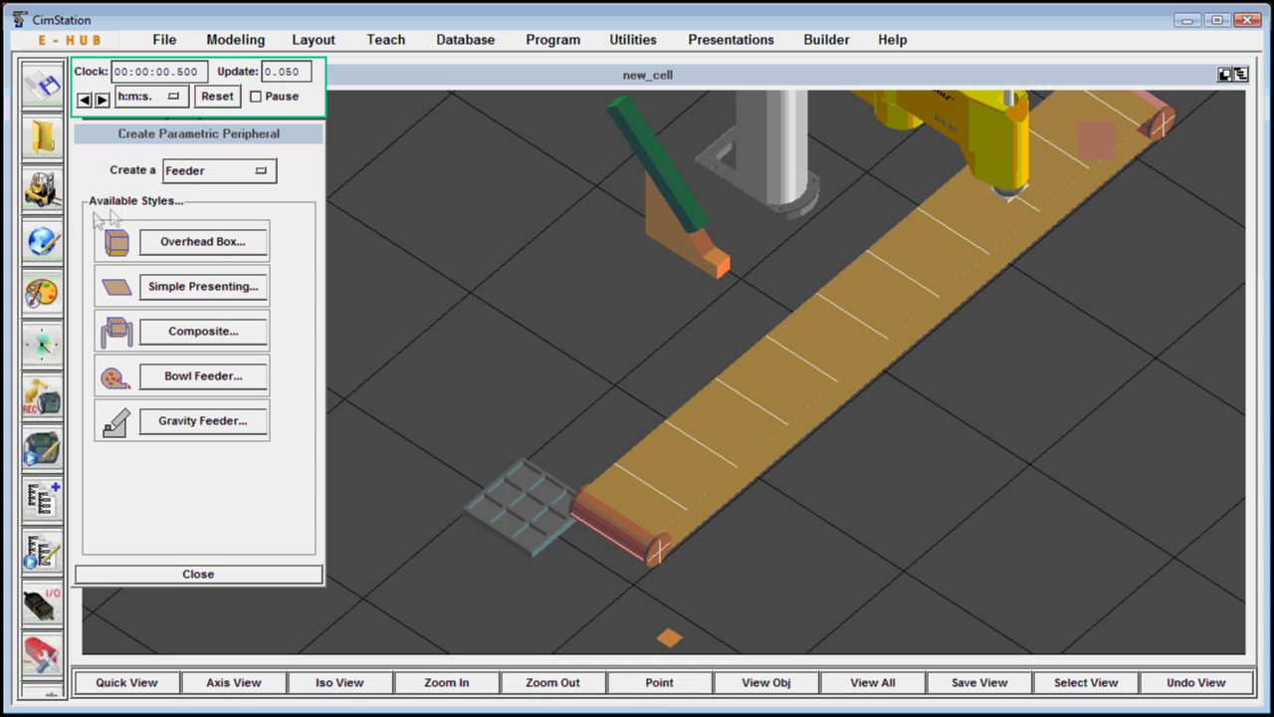
{"action": "left_click", "coordinate": [50, 199]}
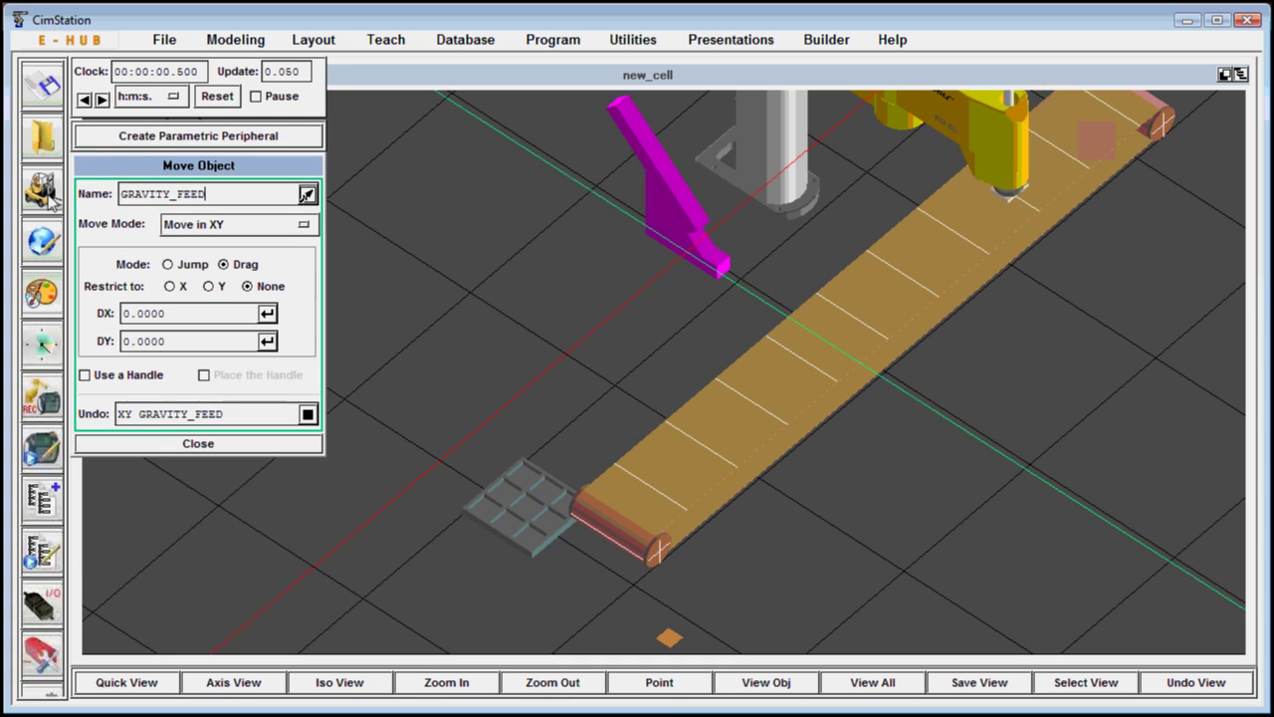
- Drop P_FEEDER onto the conveyor's top face using To Face move mode
{"action": "left_click", "coordinate": [665, 639]}
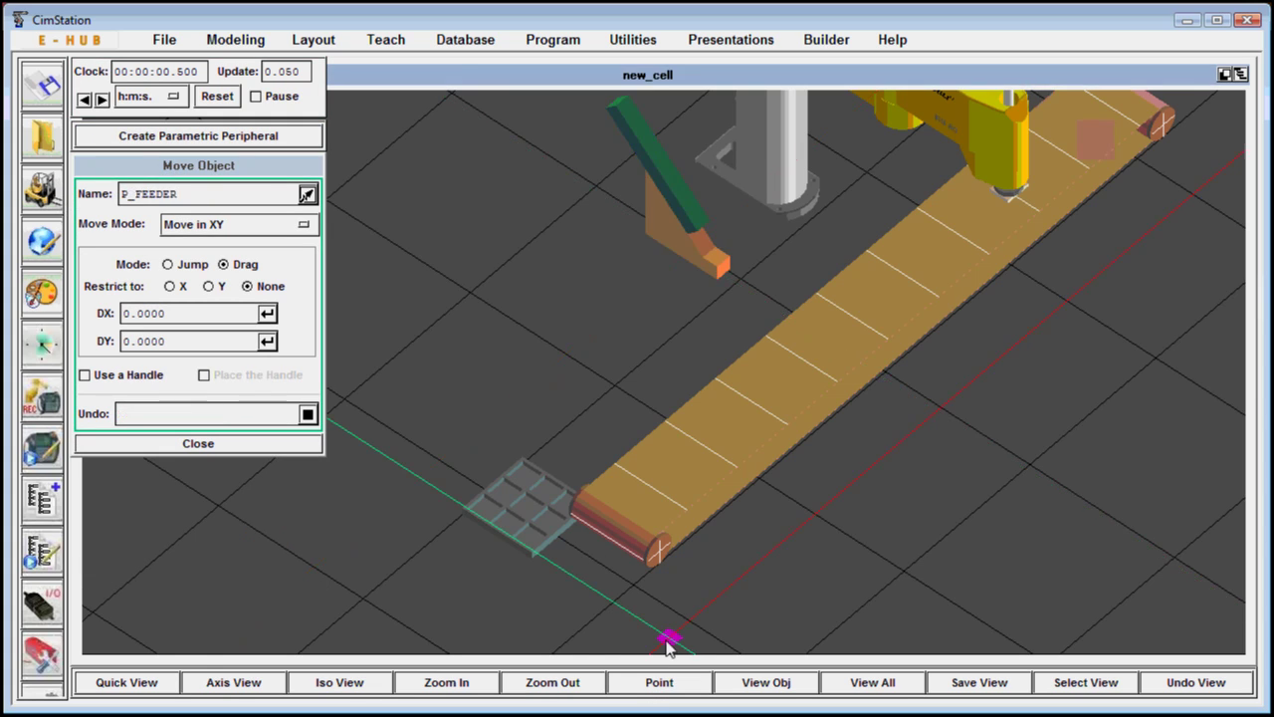
{"action": "left_click", "coordinate": [241, 224]}
{"action": "left_click", "coordinate": [221, 401]}
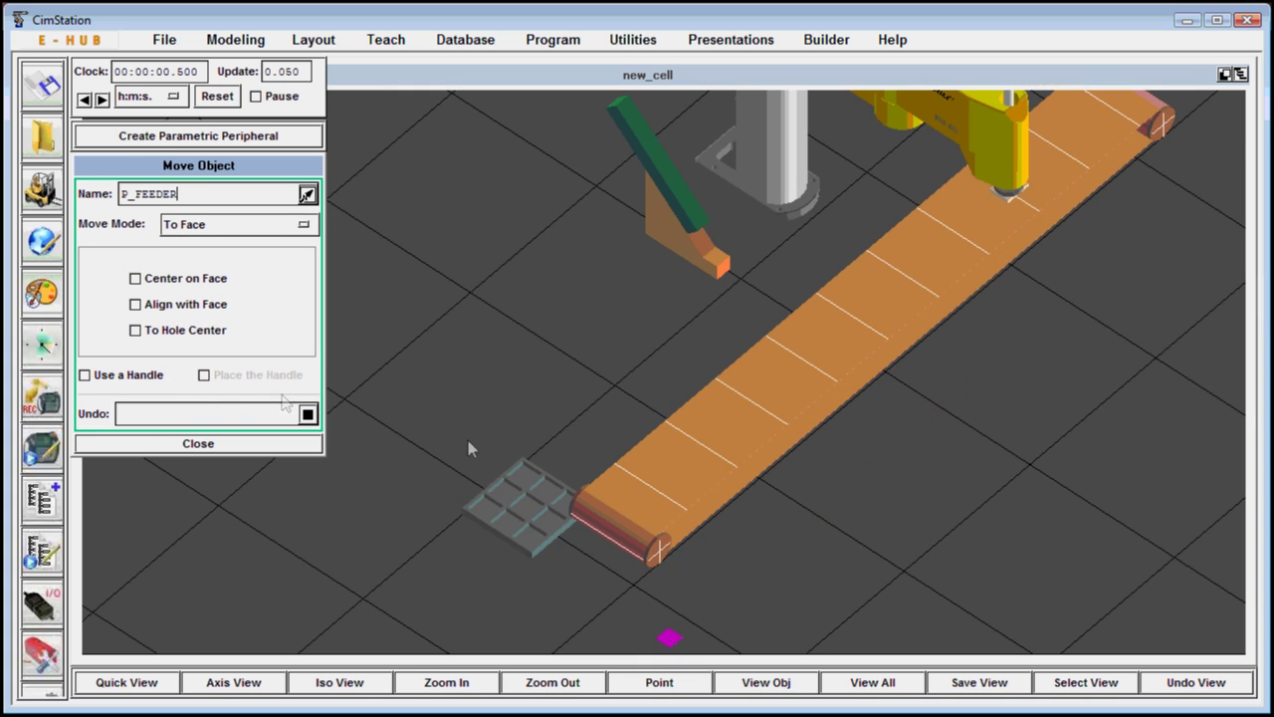
{"action": "left_click", "coordinate": [641, 495]}
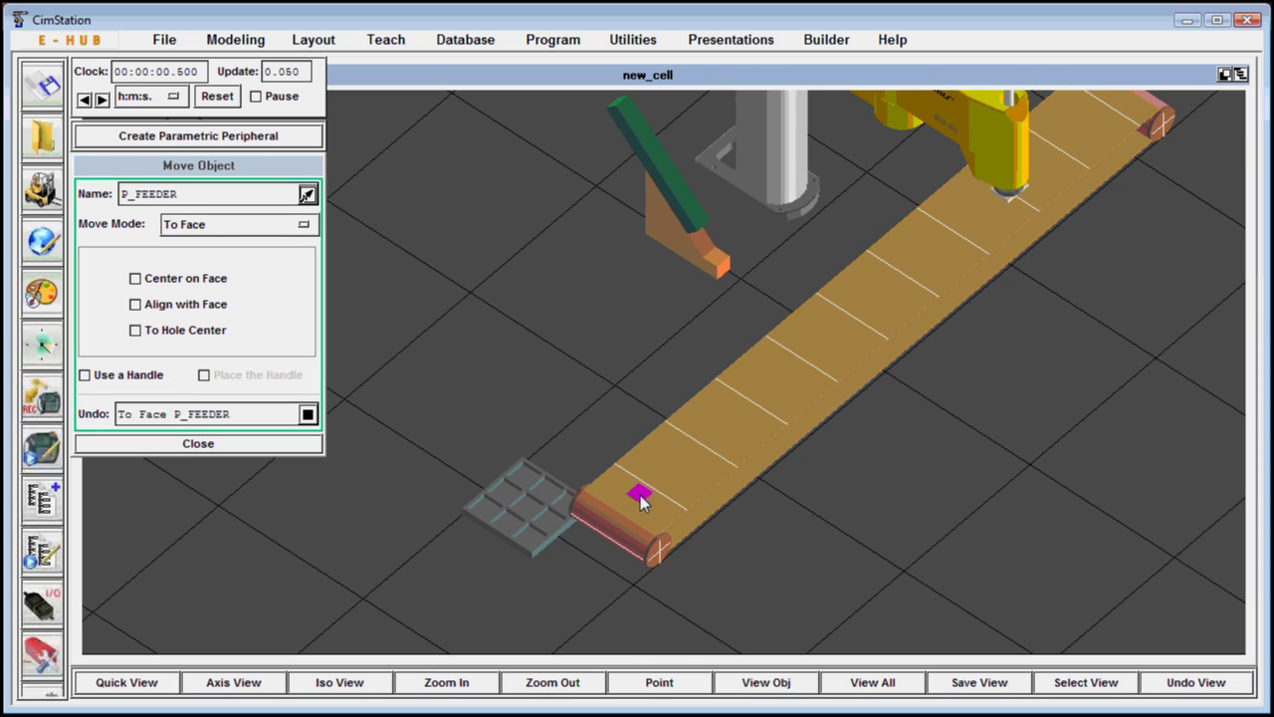
{"action": "left_click", "coordinate": [148, 680]}
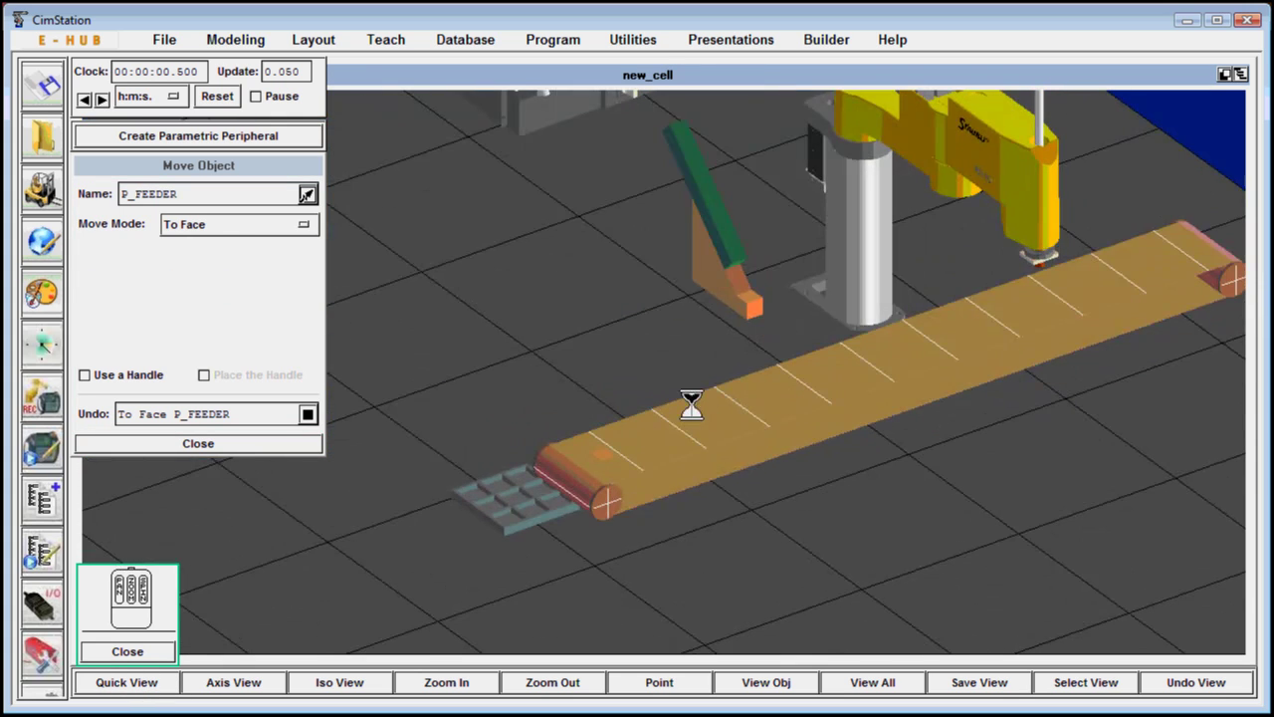
- Adjust the feeder's height along Z with Move in YZ
{"action": "left_click", "coordinate": [256, 229]}
{"action": "left_click", "coordinate": [239, 267]}
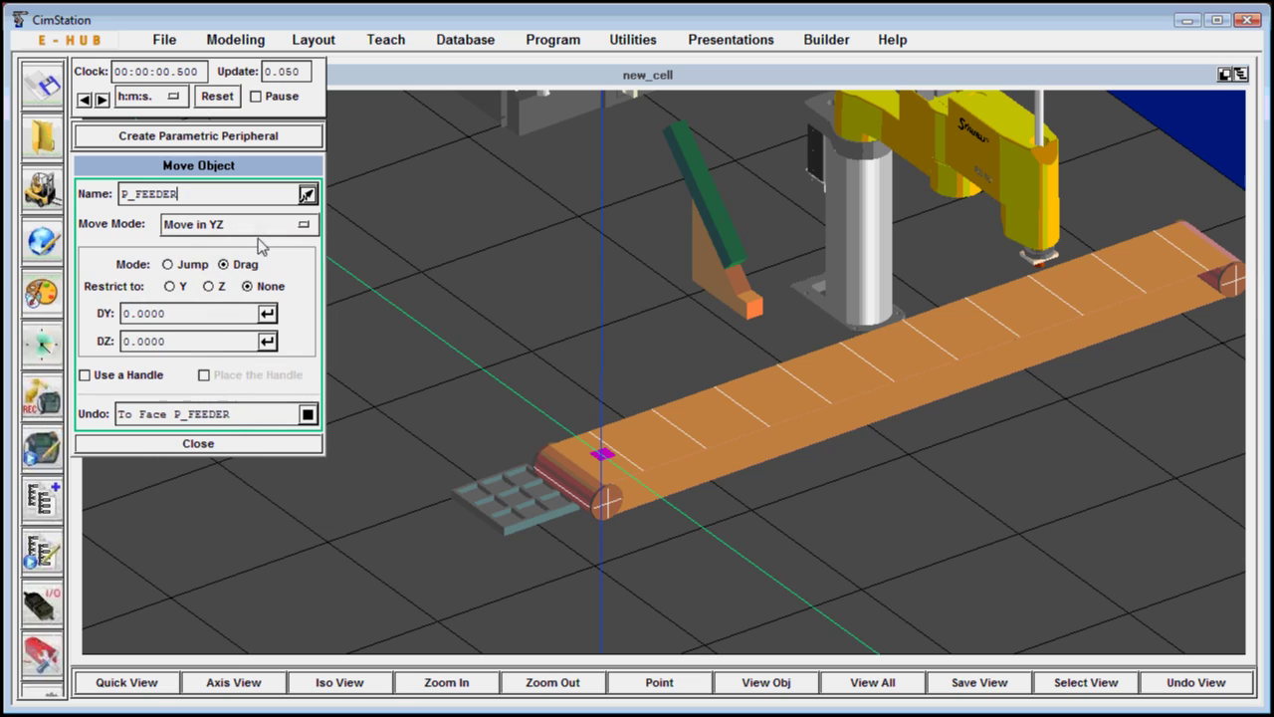
{"action": "left_click", "coordinate": [570, 339]}
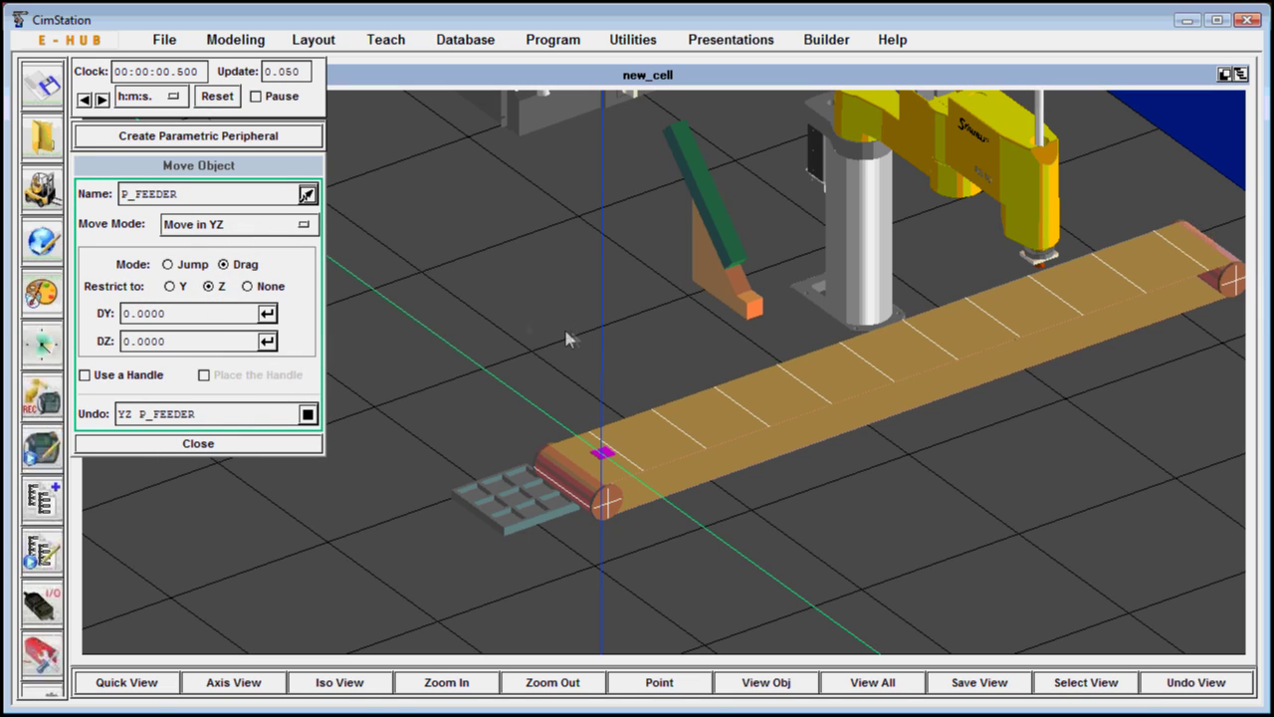
{"action": "left_click", "coordinate": [271, 140]}
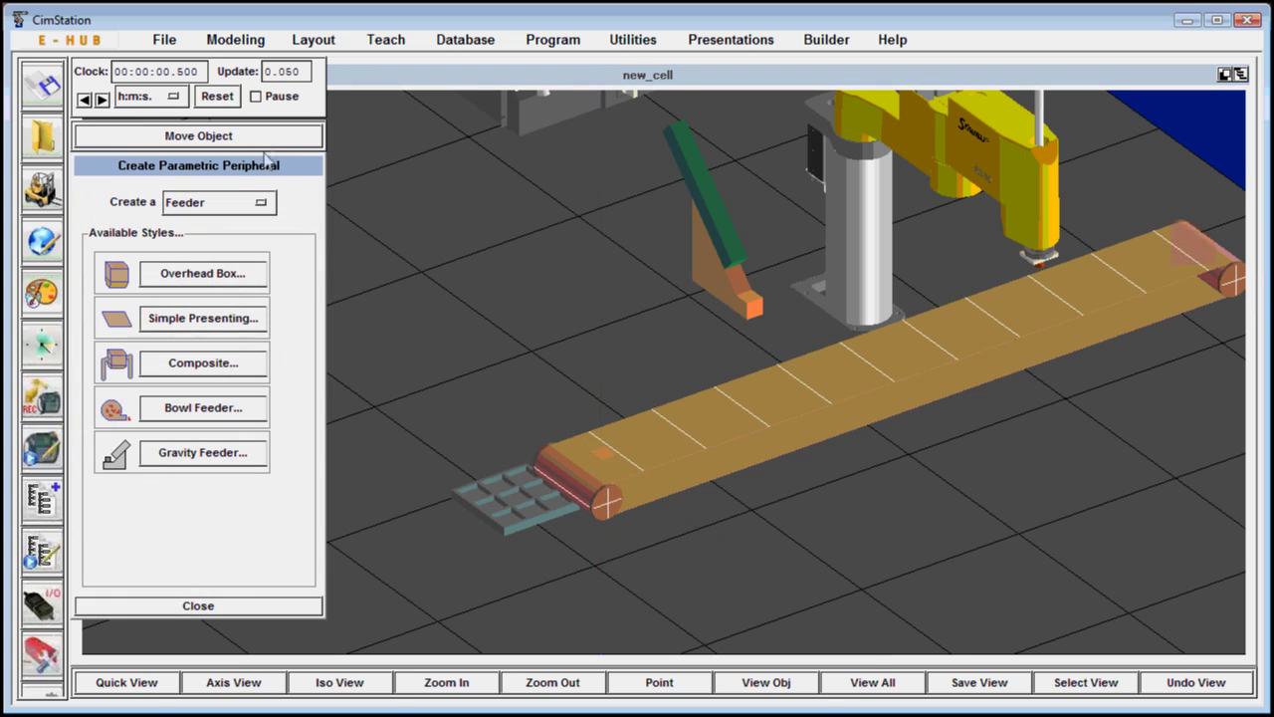
- Define a proximity sensor with 0.2 s processing time
{"action": "left_click", "coordinate": [239, 203]}
{"action": "left_click", "coordinate": [224, 378]}
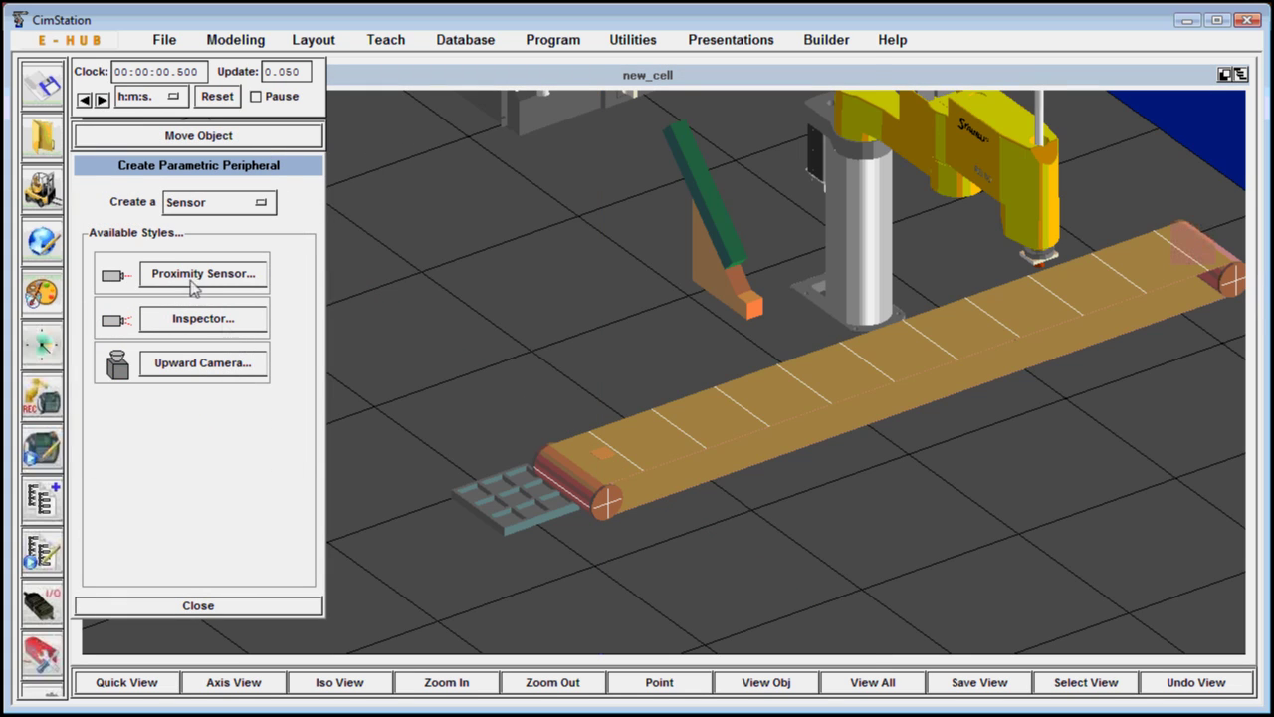
{"action": "left_click", "coordinate": [195, 278]}
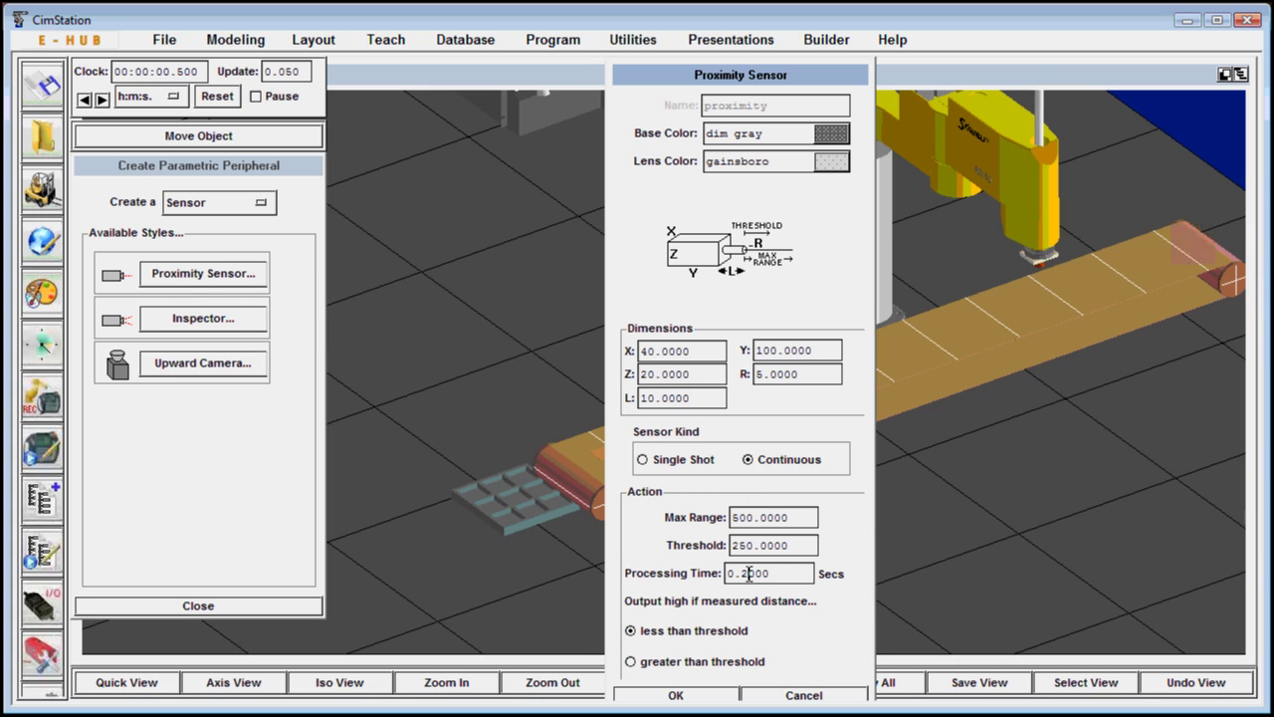
{"action": "left_click", "coordinate": [680, 697]}
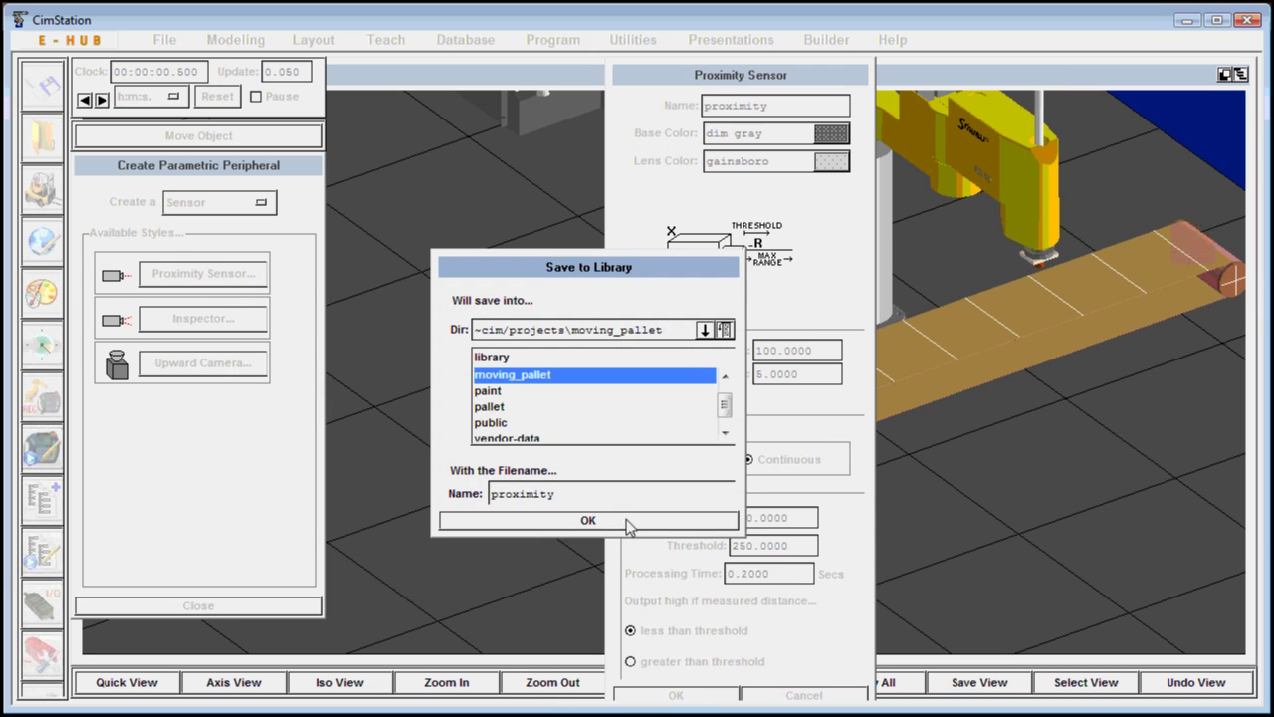
- Save the sensor to the moving_pallet library, auto-wired with a proximity.enable variable
{"action": "left_click", "coordinate": [627, 523]}
{"action": "left_click", "coordinate": [683, 687]}
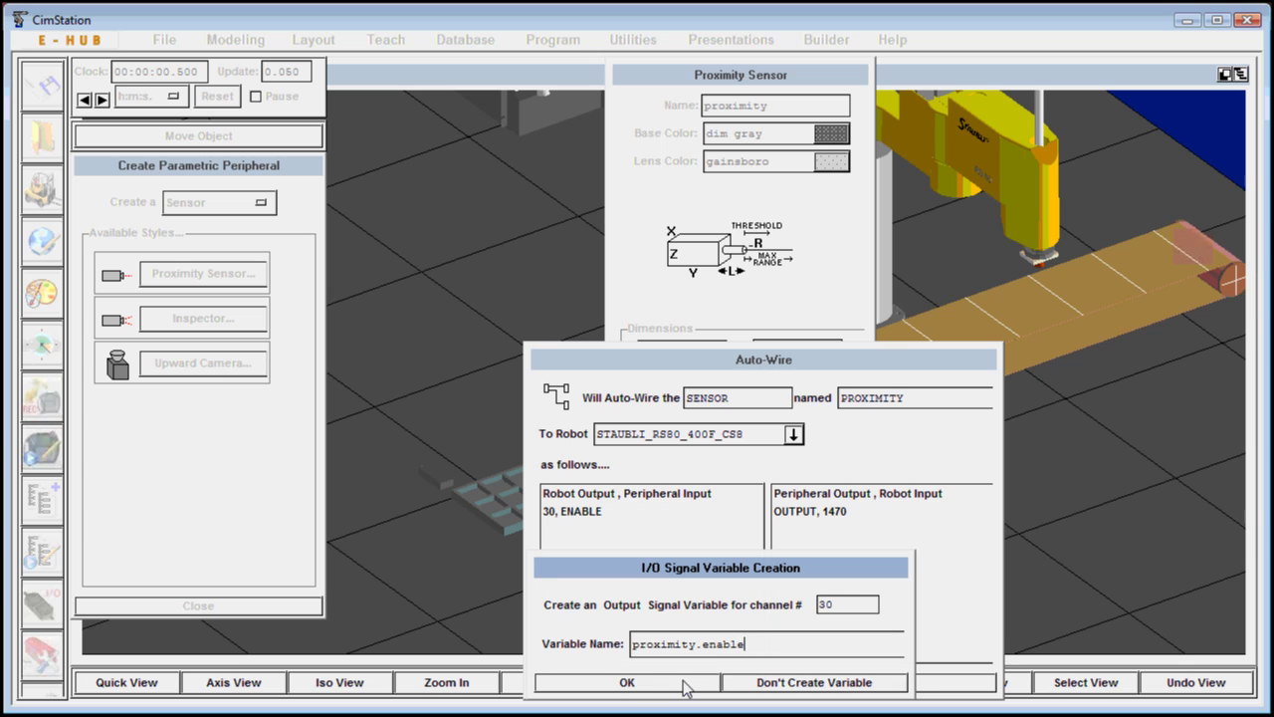
{"action": "left_click", "coordinate": [685, 685]}
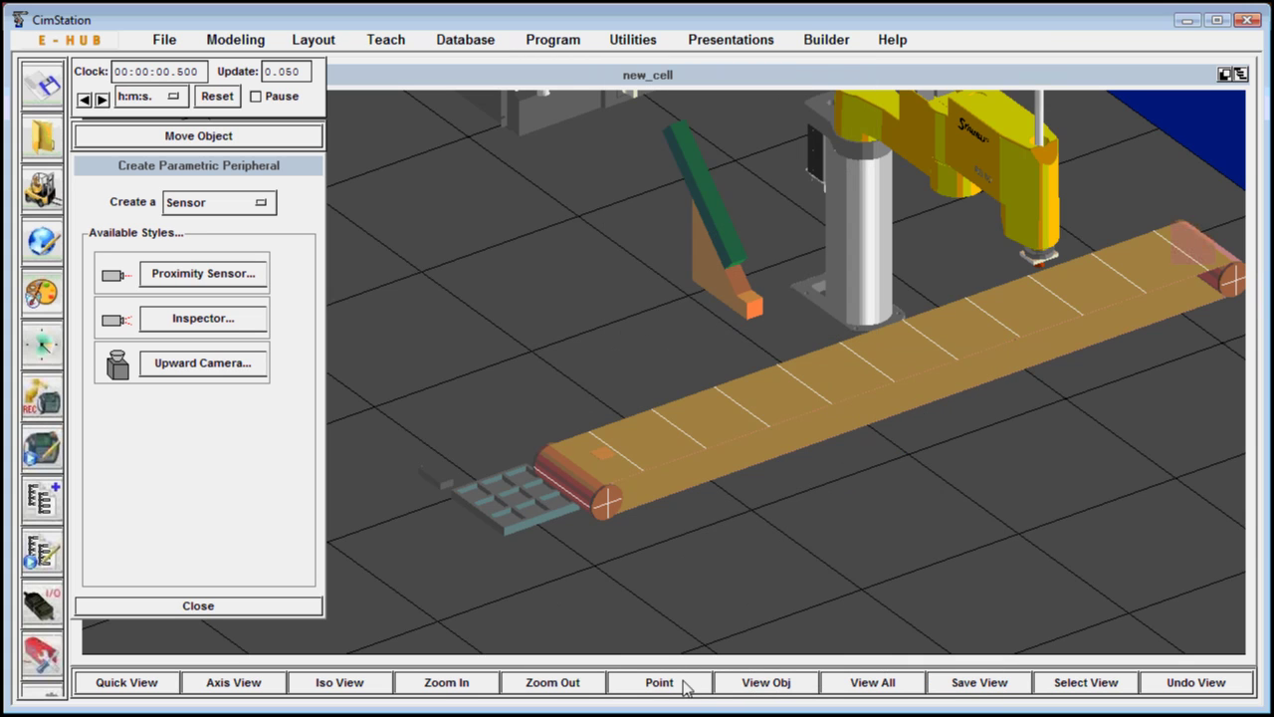
- Place the PROXIMITY sensor onto the conveyor's top face with To Face mode
{"action": "left_click", "coordinate": [235, 136]}
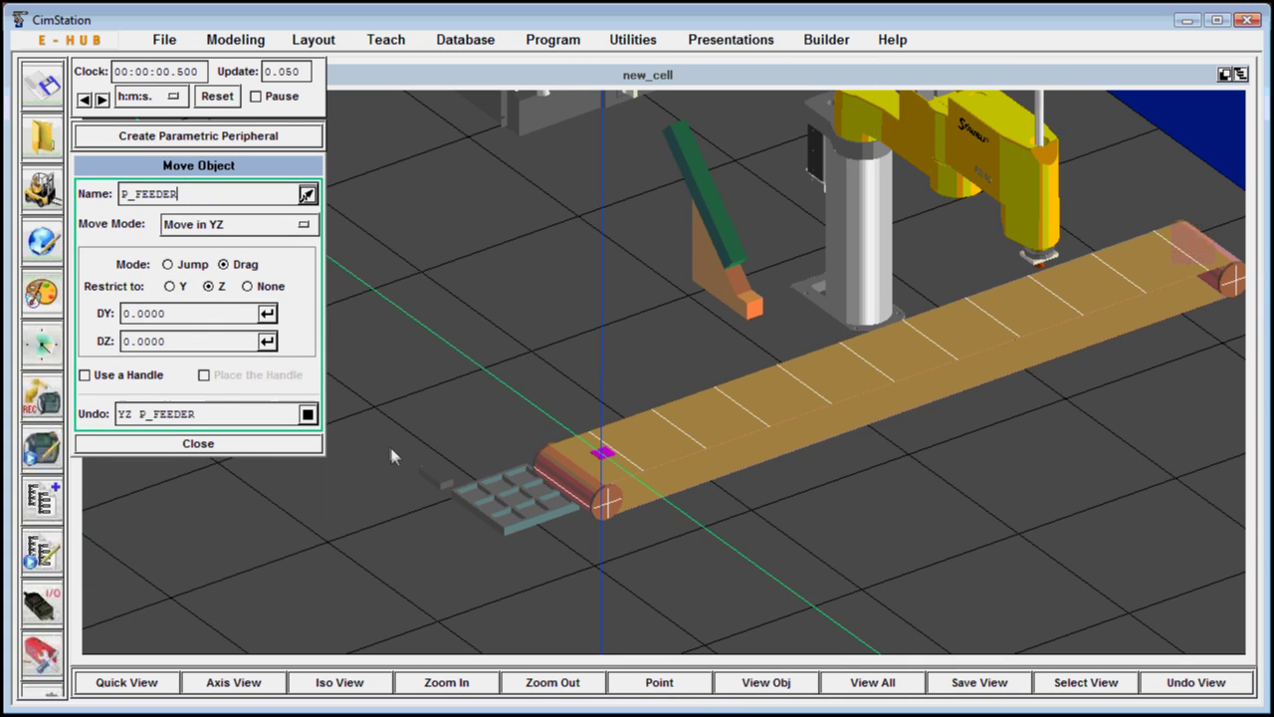
{"action": "left_click", "coordinate": [308, 193]}
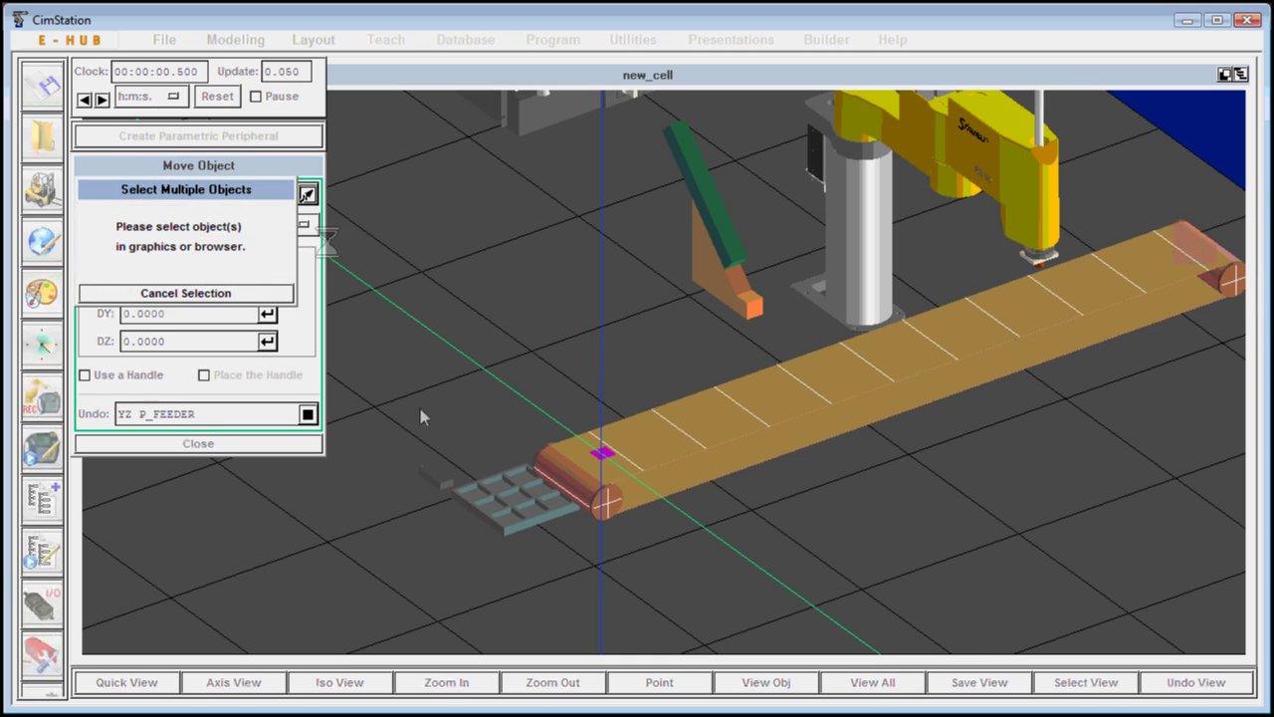
{"action": "left_click", "coordinate": [434, 476]}
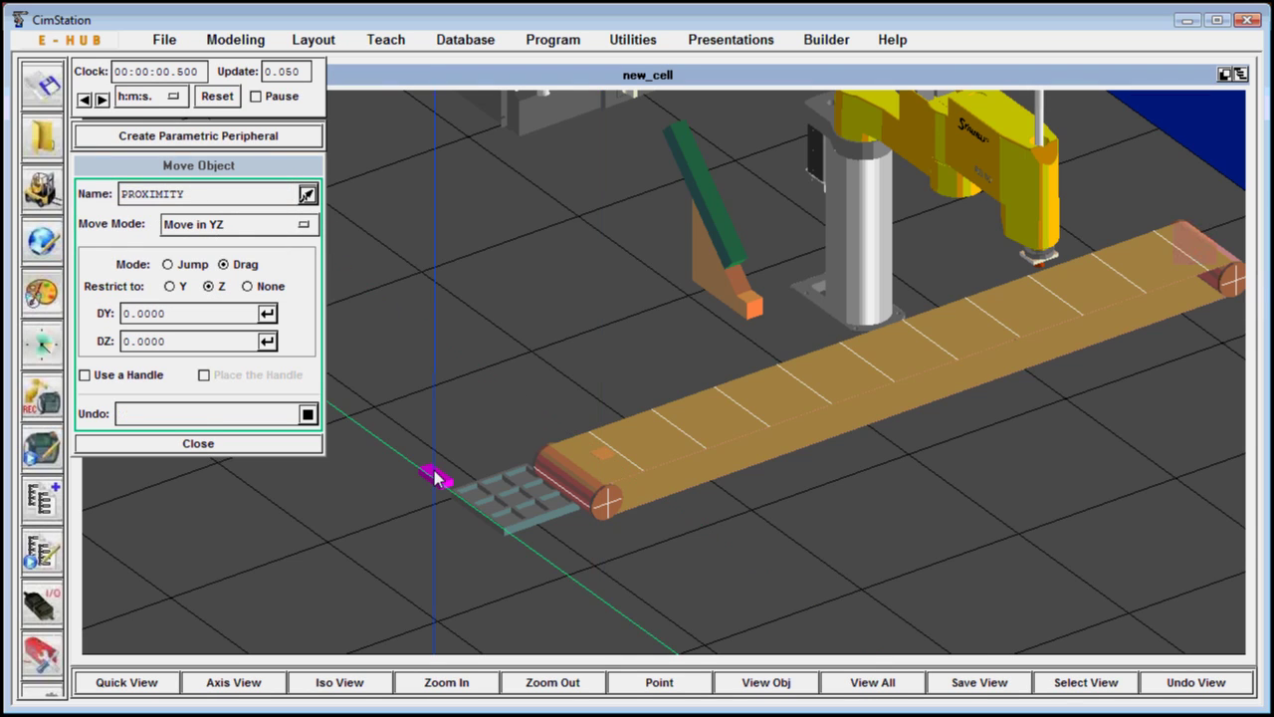
{"action": "left_click", "coordinate": [270, 228]}
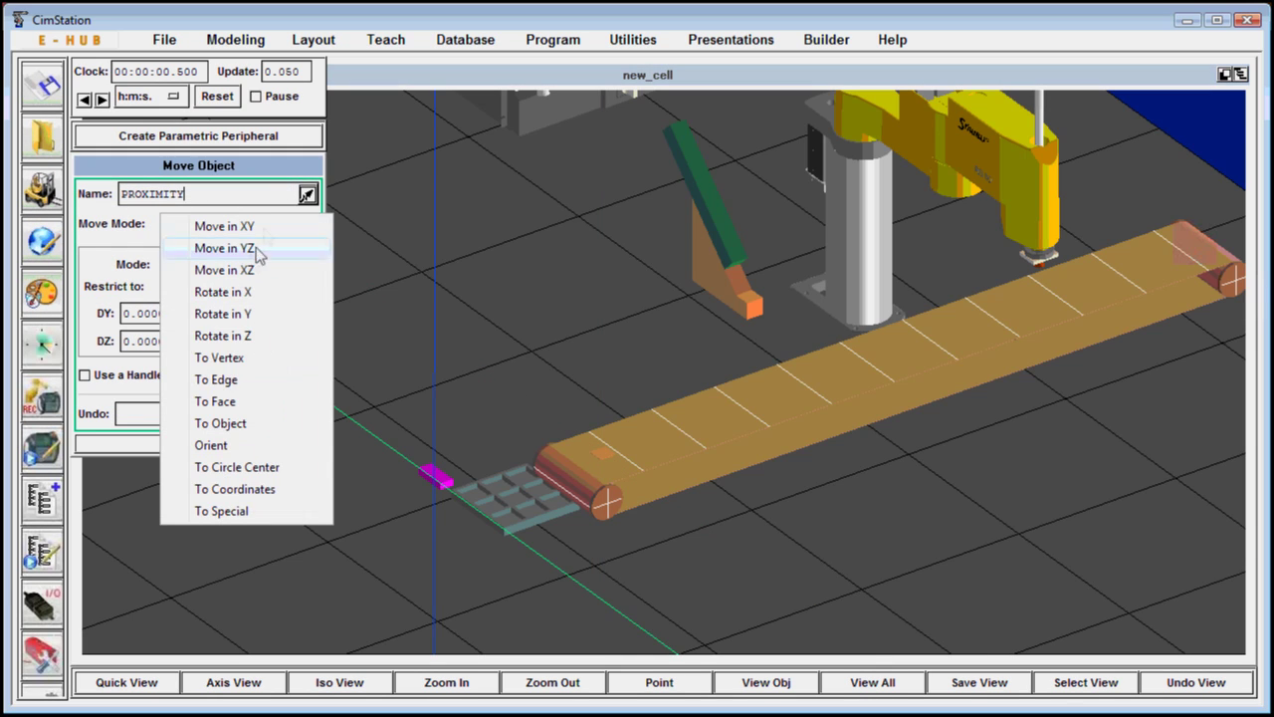
{"action": "left_click", "coordinate": [229, 404]}
{"action": "left_click", "coordinate": [914, 367]}
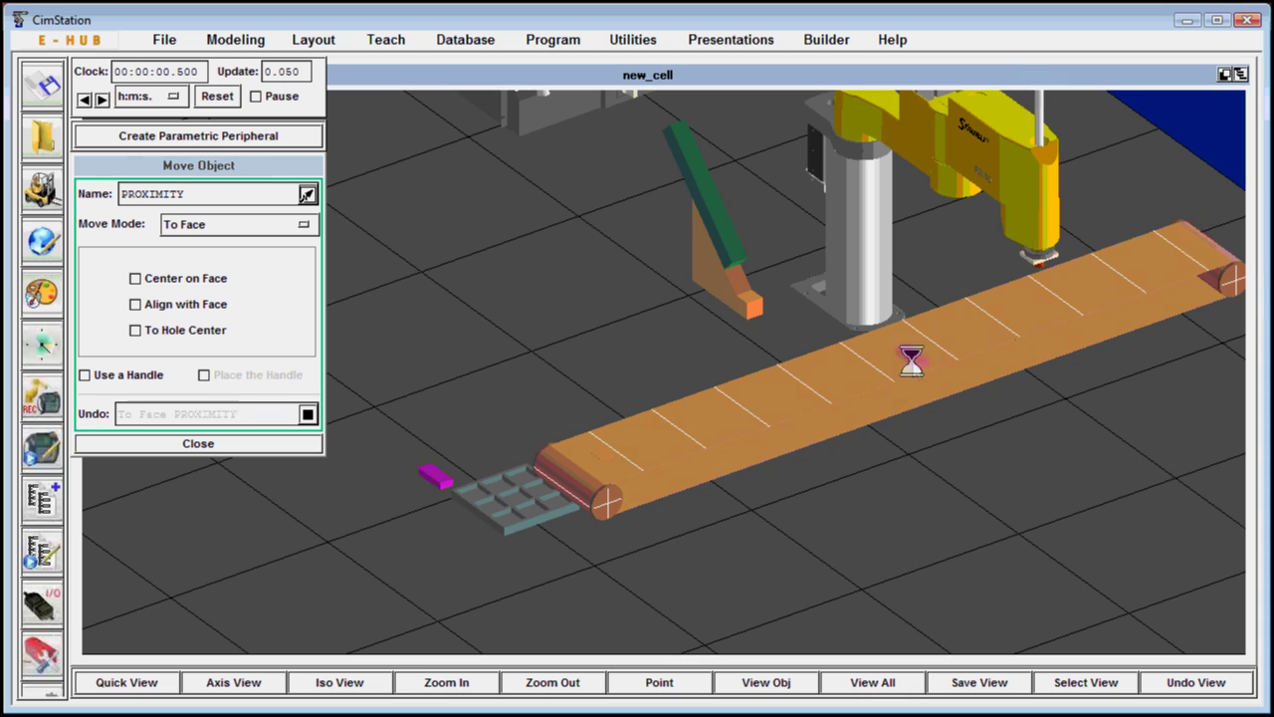
- Slide the sensor along Y to the belt's middle using Move in XY
{"action": "left_click", "coordinate": [167, 683]}
{"action": "left_click_drag", "start_coordinate": [737, 418], "coordinate": [686, 349]}
{"action": "left_click", "coordinate": [204, 225]}
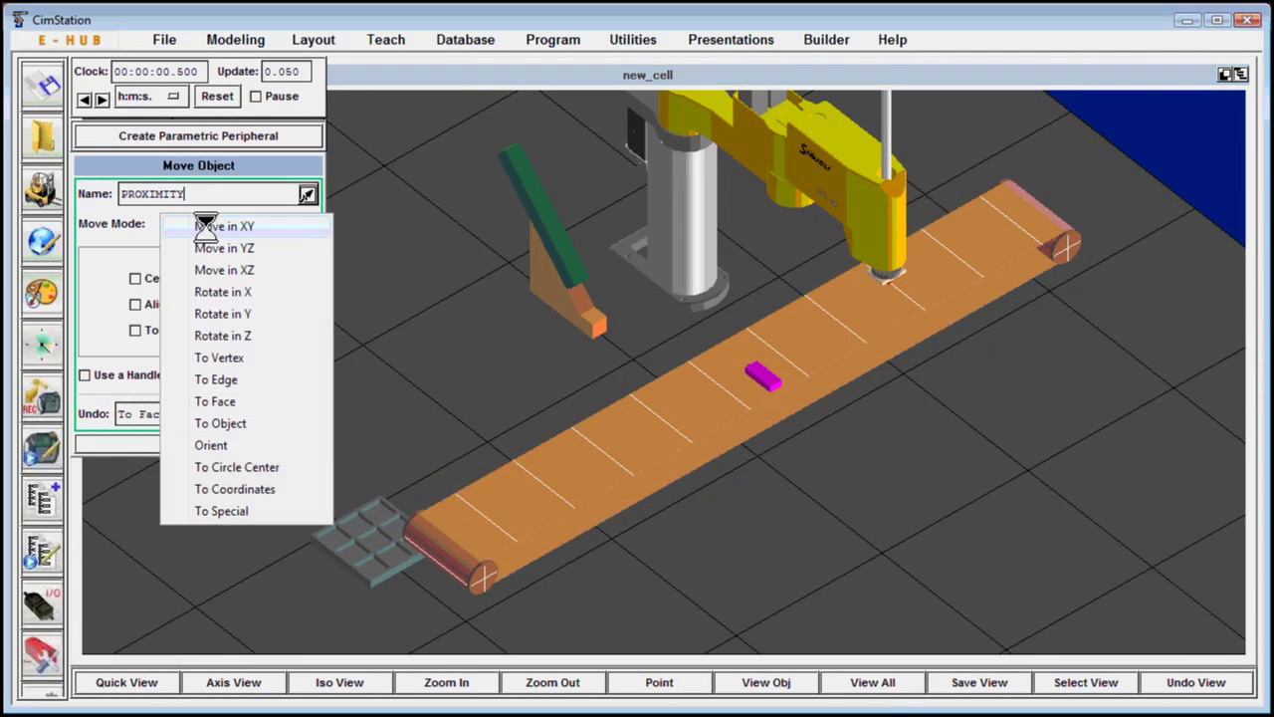
{"action": "left_click", "coordinate": [209, 226]}
{"action": "left_click", "coordinate": [208, 286]}
{"action": "left_click_drag", "start_coordinate": [763, 379], "coordinate": [753, 404]}
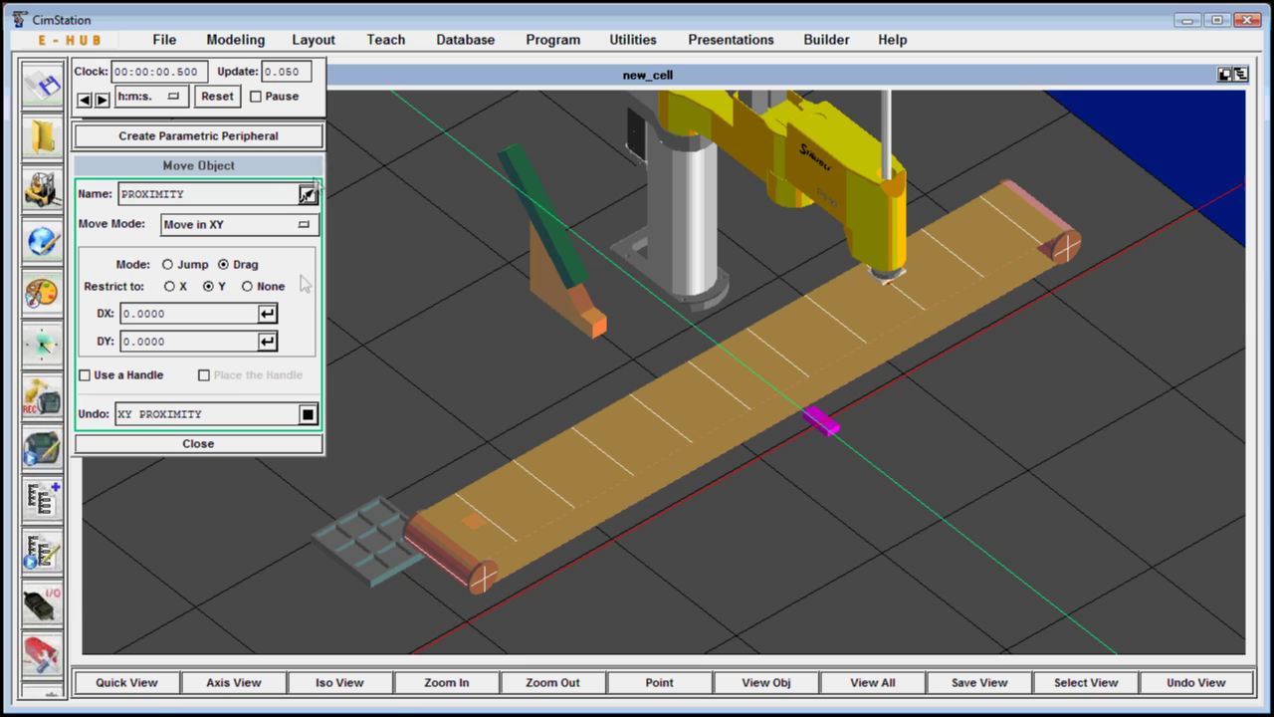
{"action": "left_click", "coordinate": [461, 39]}
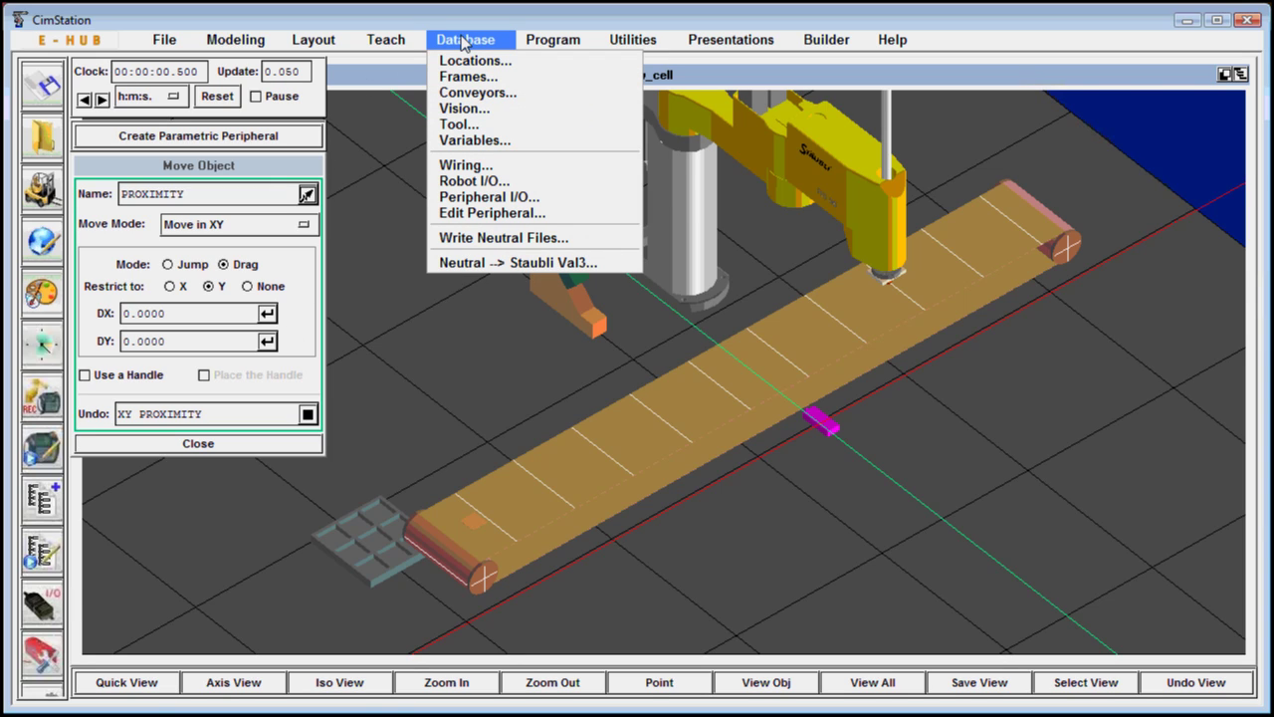
- Inspect the Database Wiring diagram, then bring up Database > Edit Peripheral
{"action": "left_click", "coordinate": [472, 167]}
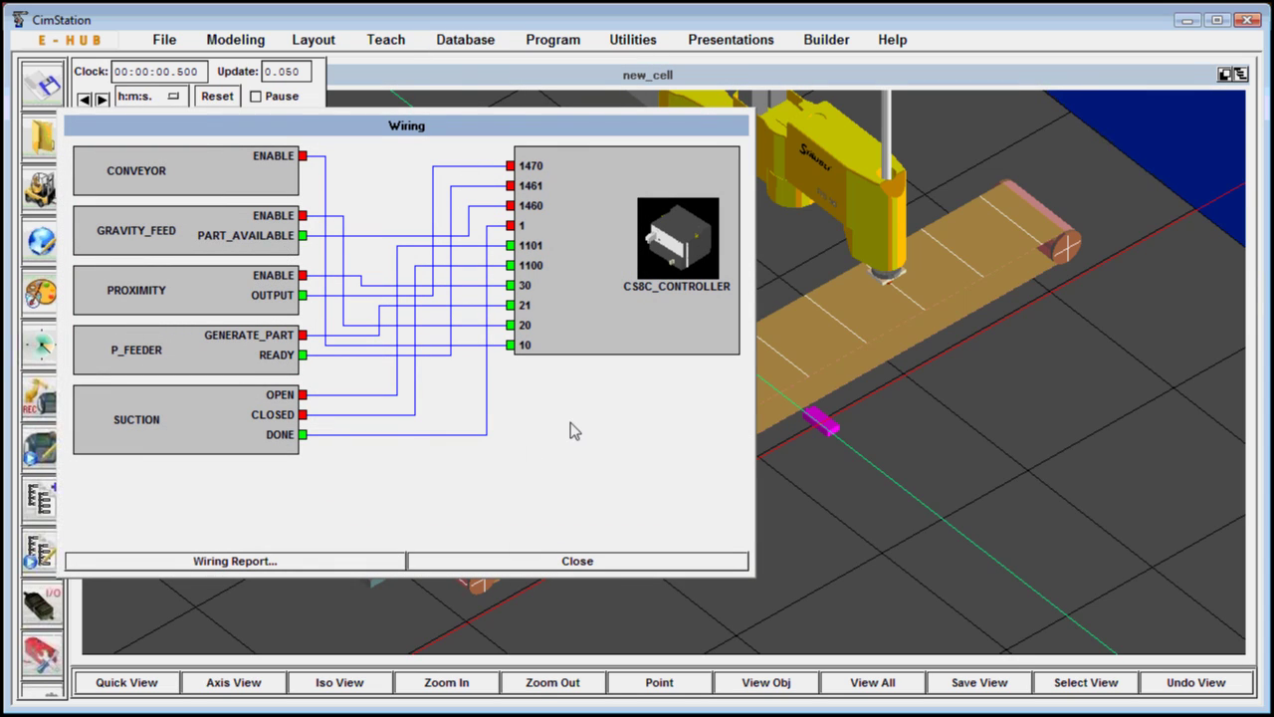
{"action": "left_click", "coordinate": [548, 564]}
{"action": "left_click", "coordinate": [462, 42]}
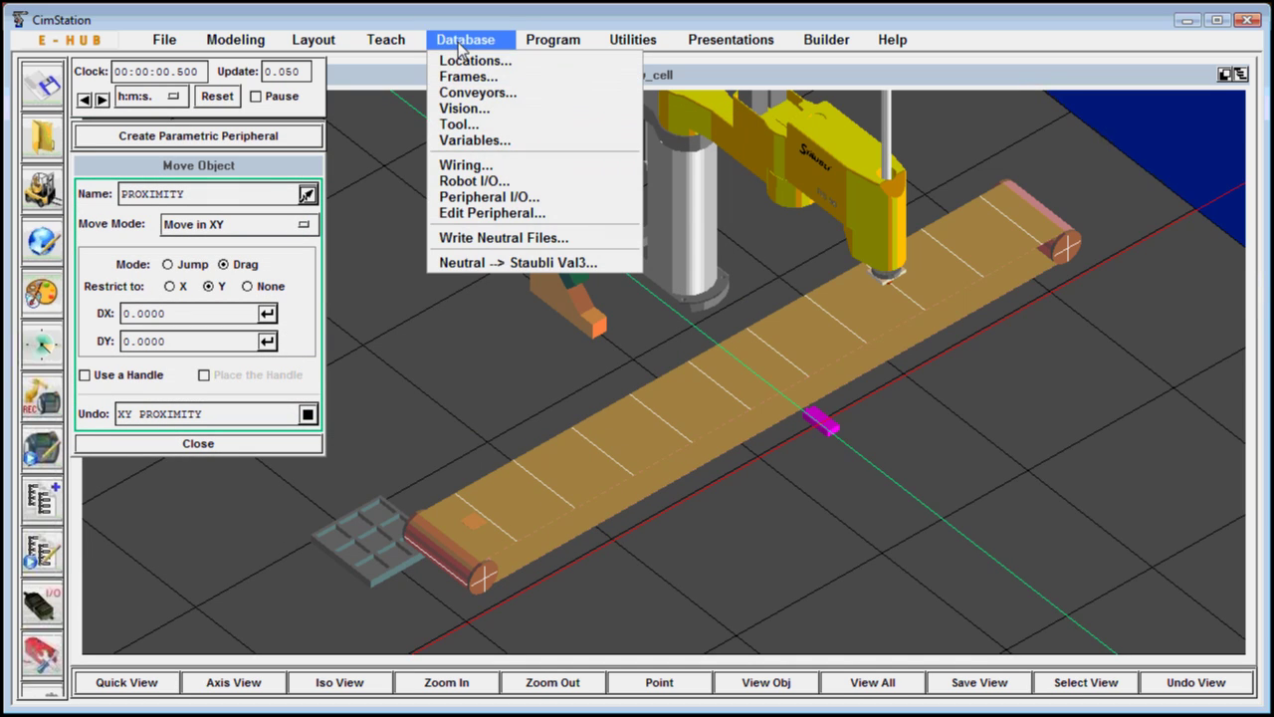
{"action": "left_click", "coordinate": [476, 212]}
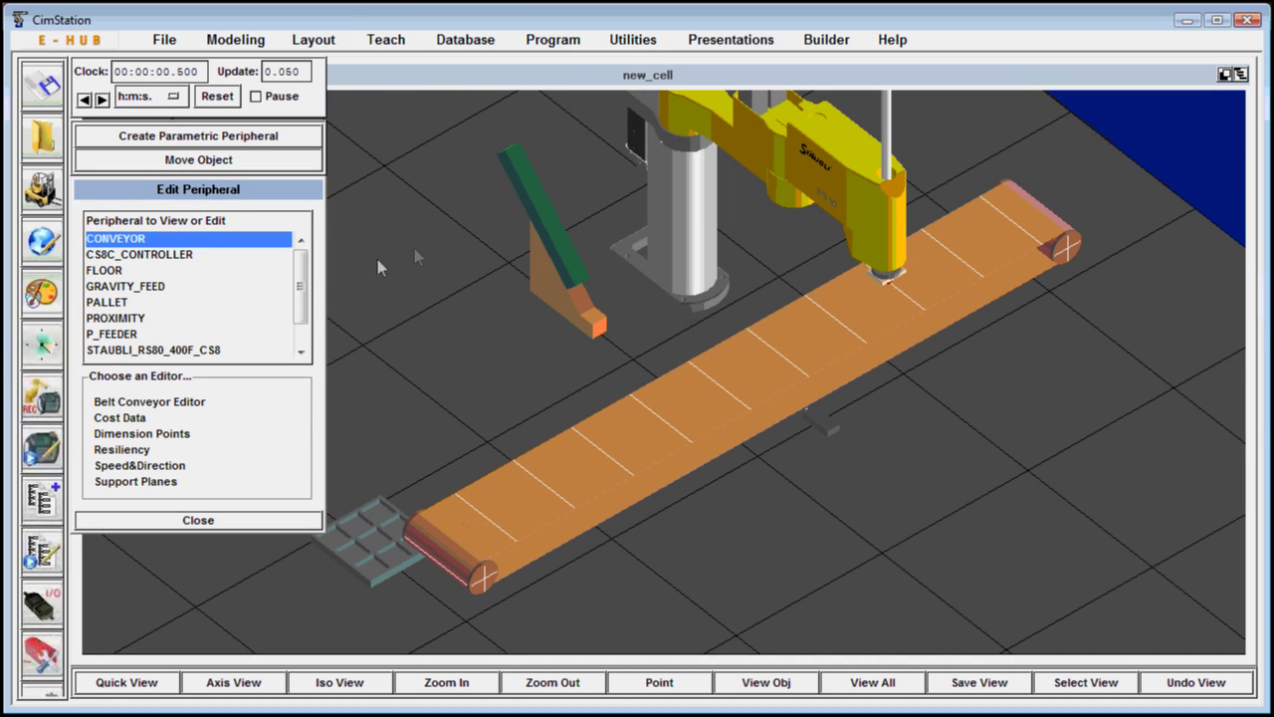
- Set P_FEEDER's contents to 3 pallets
{"action": "left_click", "coordinate": [161, 334]}
{"action": "left_click", "coordinate": [128, 401]}
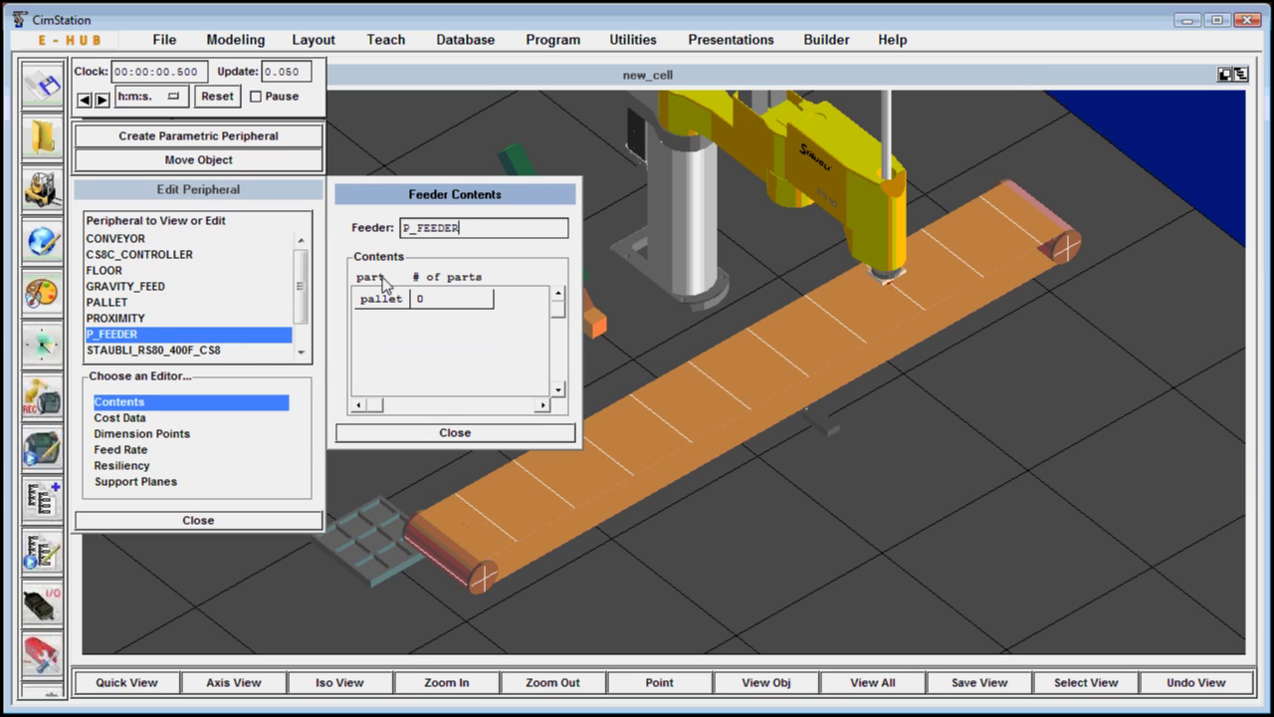
{"action": "left_click", "coordinate": [420, 301]}
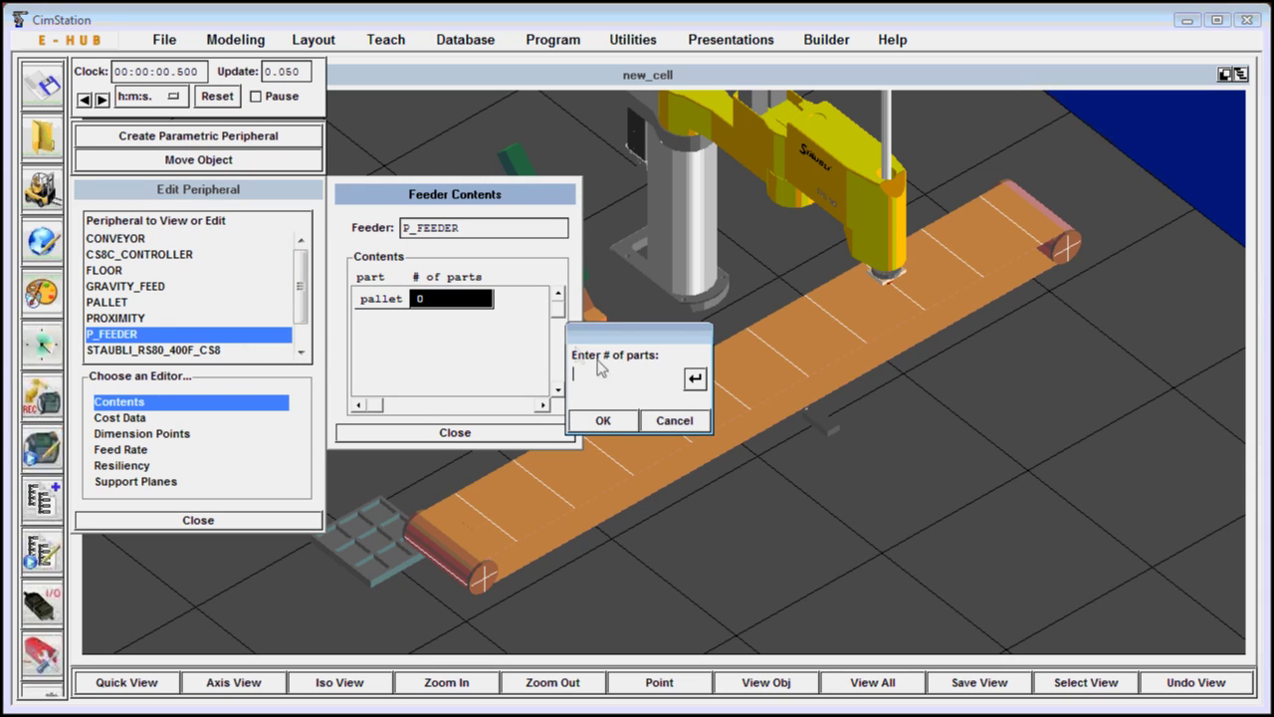
{"action": "type", "text": "3"}
{"action": "left_click", "coordinate": [595, 419]}
{"action": "left_click", "coordinate": [546, 439]}
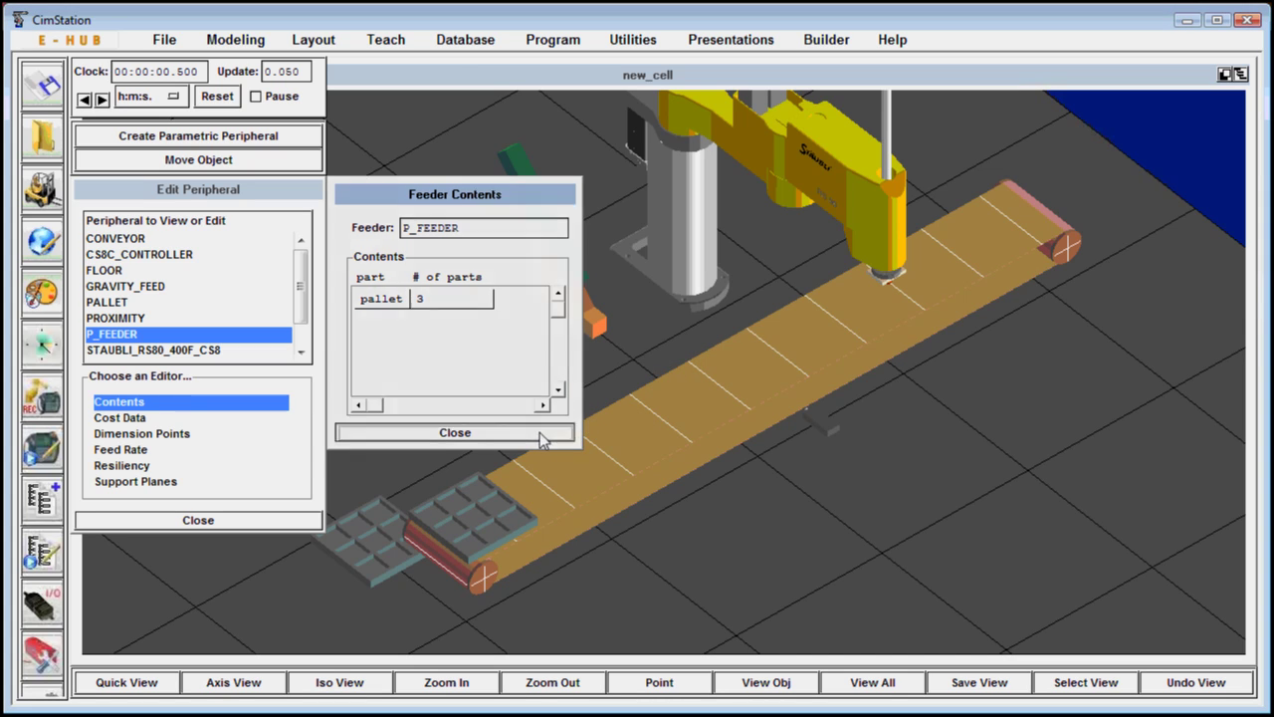
{"action": "left_click", "coordinate": [271, 524]}
- Delete the stand-alone PALLET object from the cell
{"action": "left_click", "coordinate": [42, 244]}
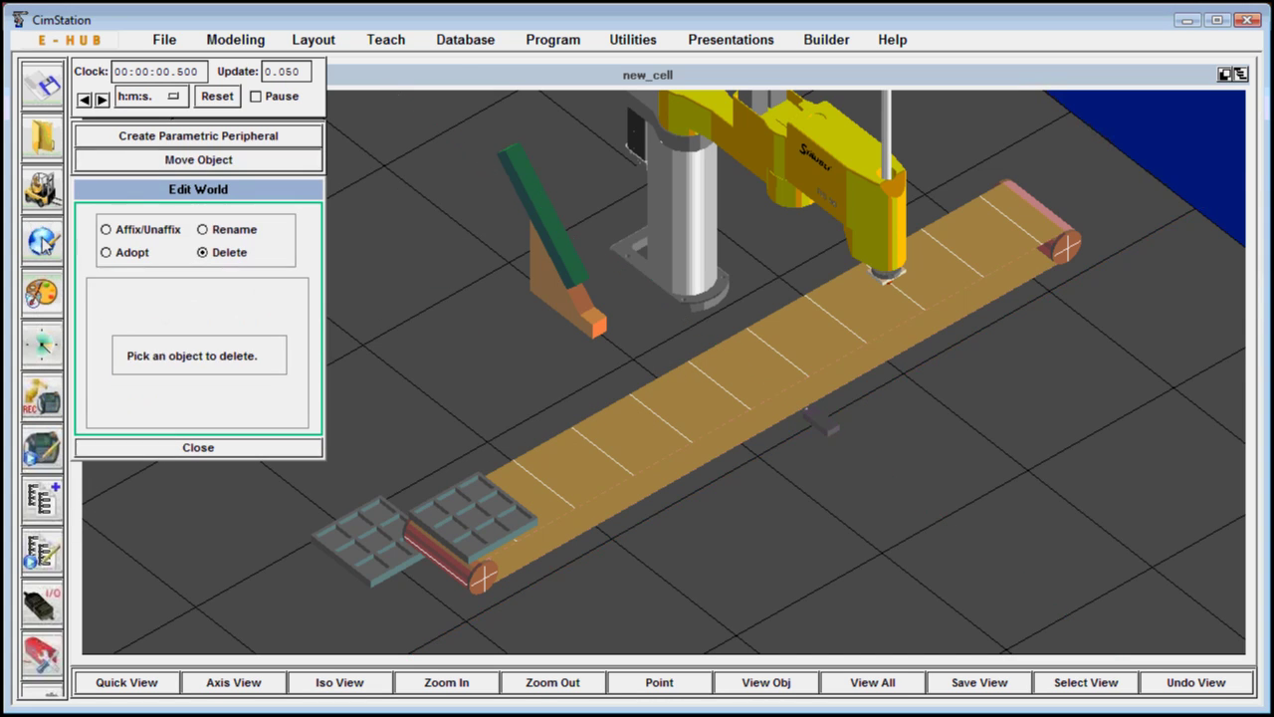
{"action": "left_click", "coordinate": [383, 542]}
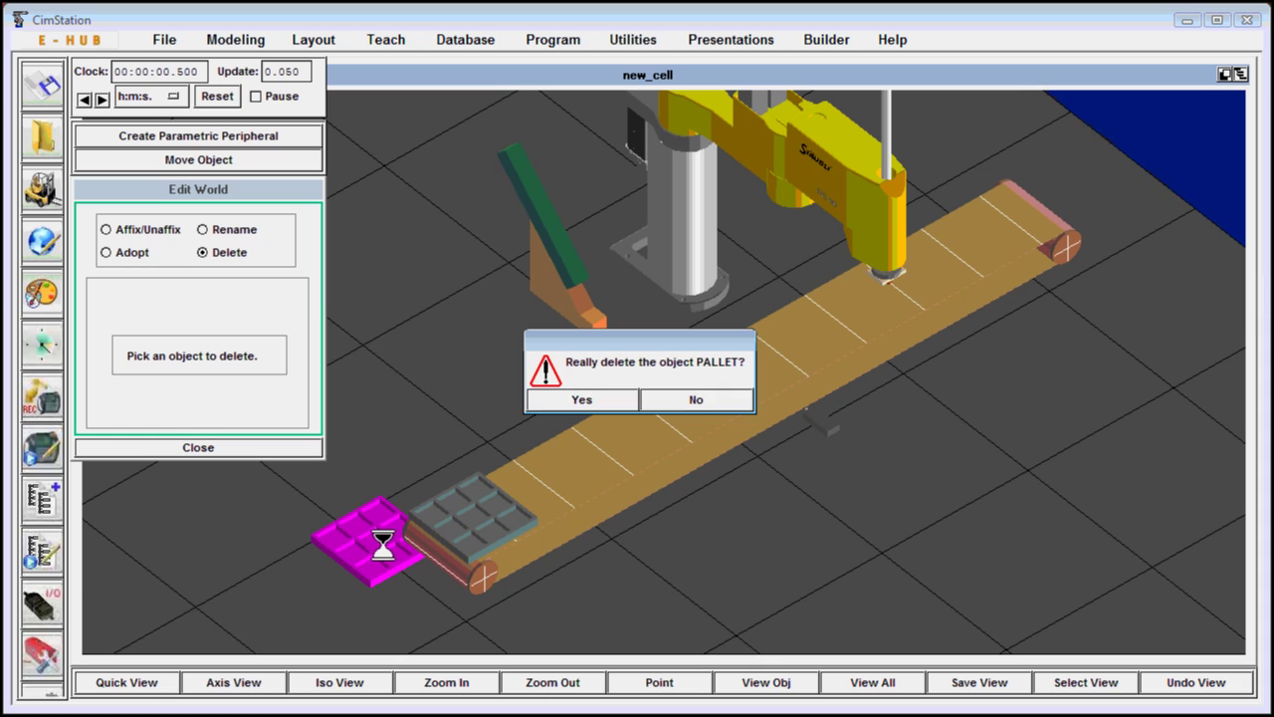
{"action": "left_click", "coordinate": [579, 399]}
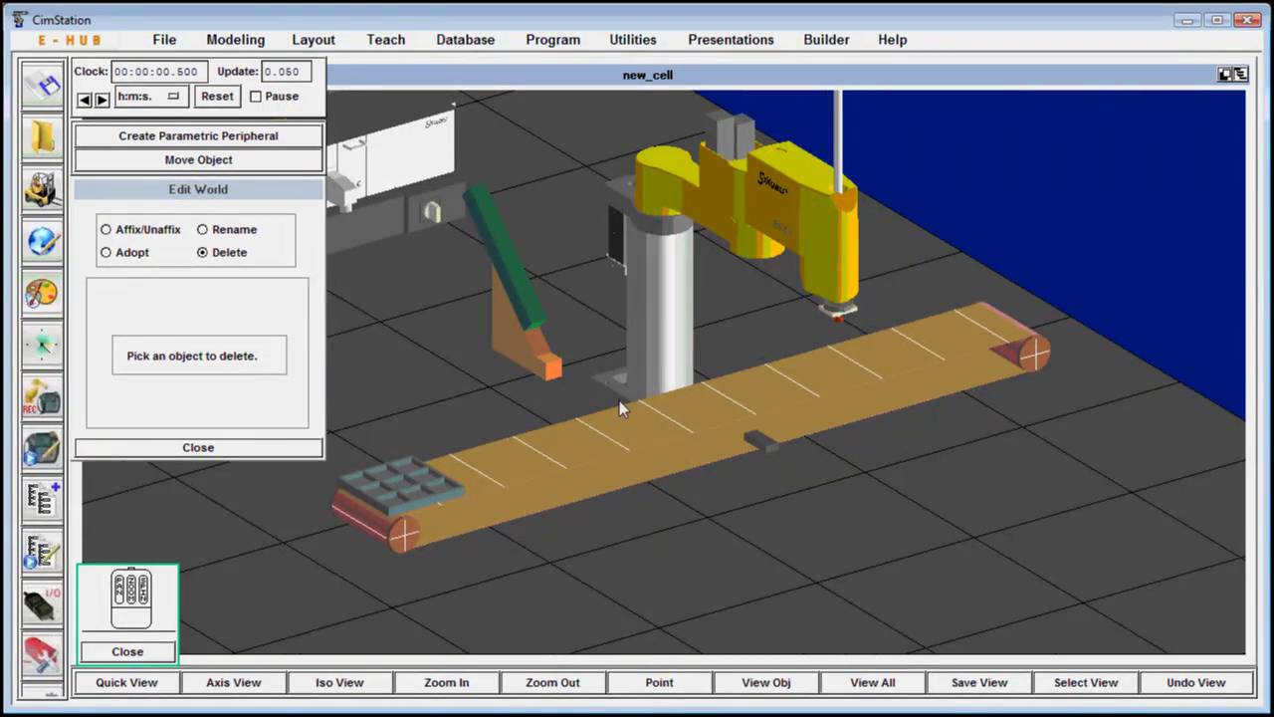
- Close the open tool panels and start a Teach Locations entry set to Acquire
{"action": "left_click", "coordinate": [310, 444]}
{"action": "left_click", "coordinate": [279, 444]}
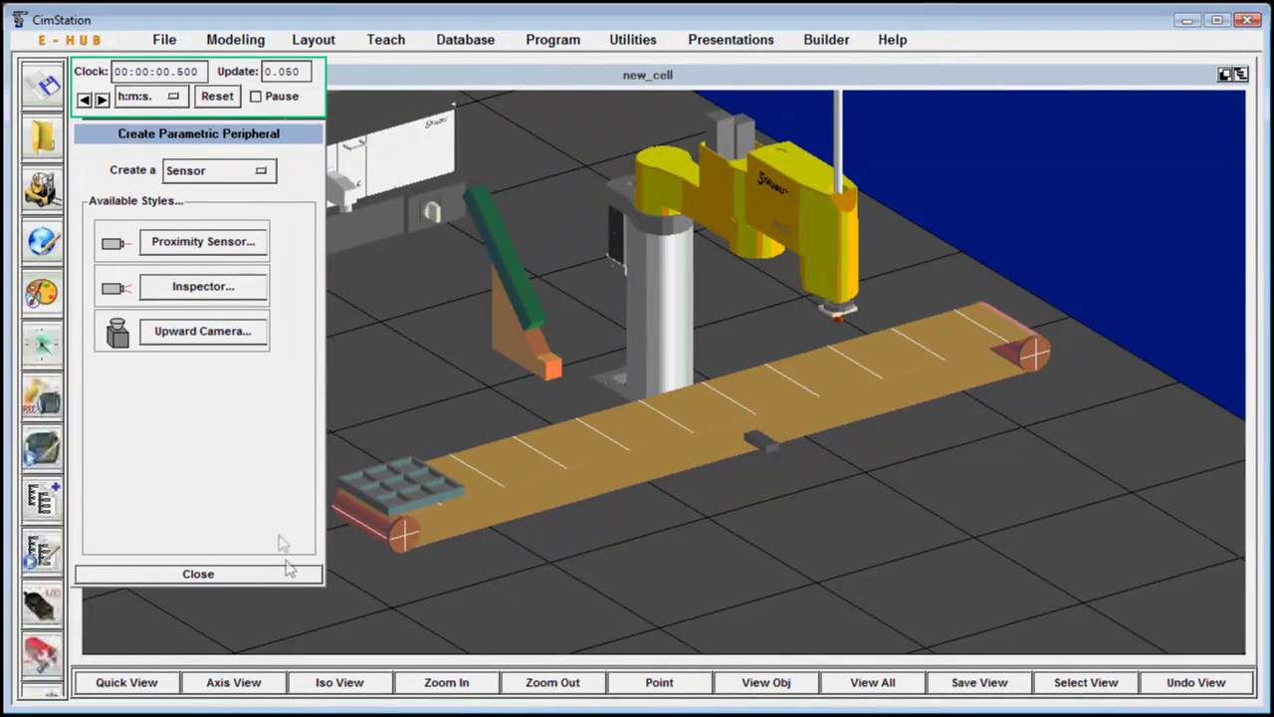
{"action": "left_click", "coordinate": [286, 571]}
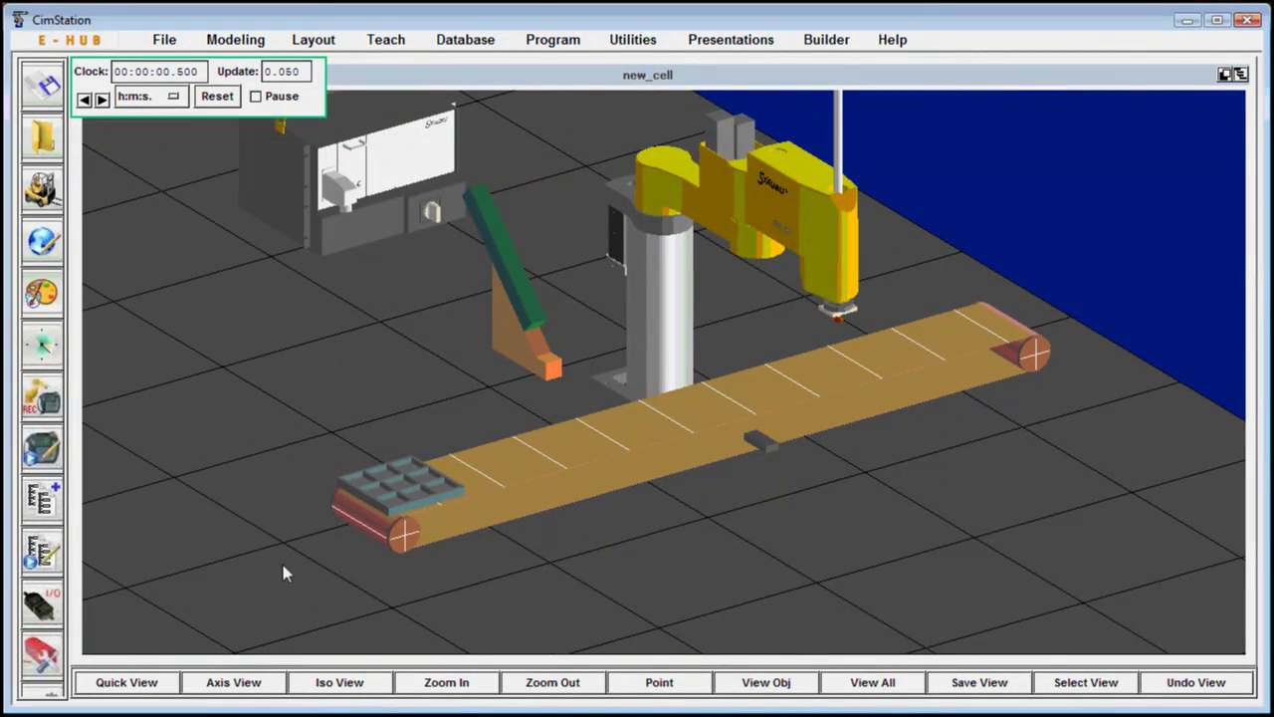
{"action": "left_click", "coordinate": [388, 41]}
{"action": "left_click", "coordinate": [384, 58]}
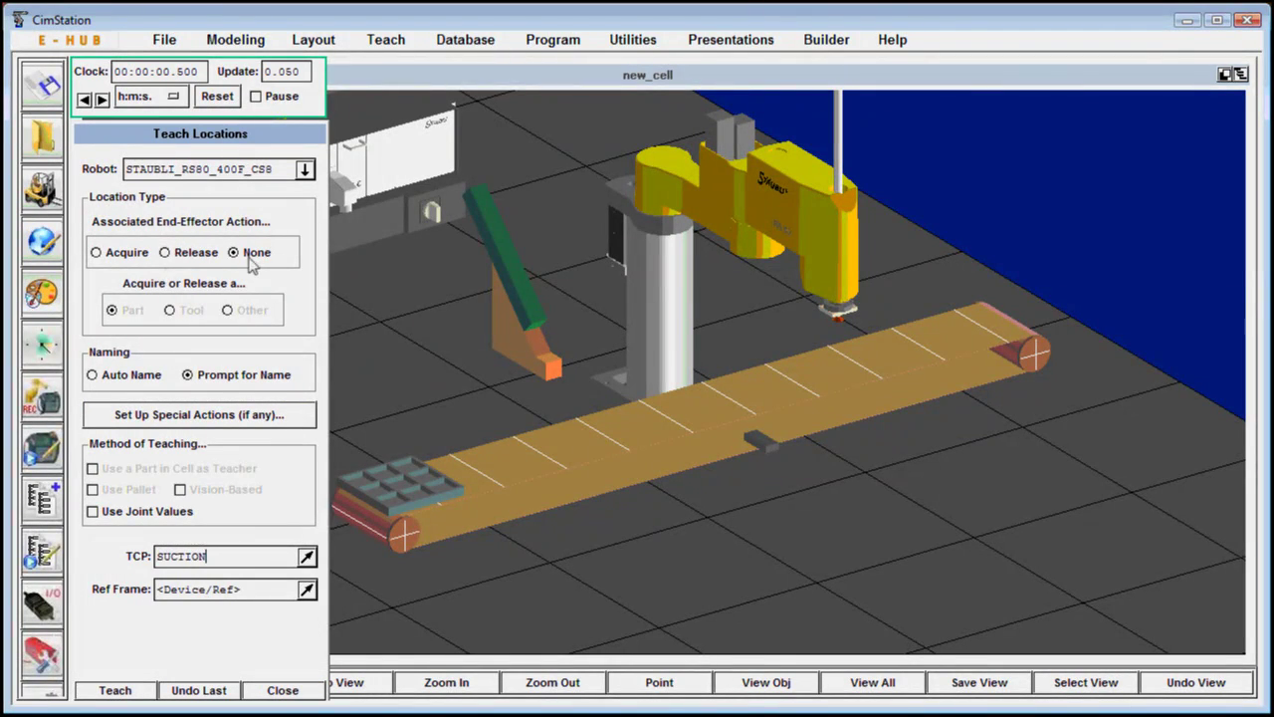
{"action": "left_click", "coordinate": [99, 253]}
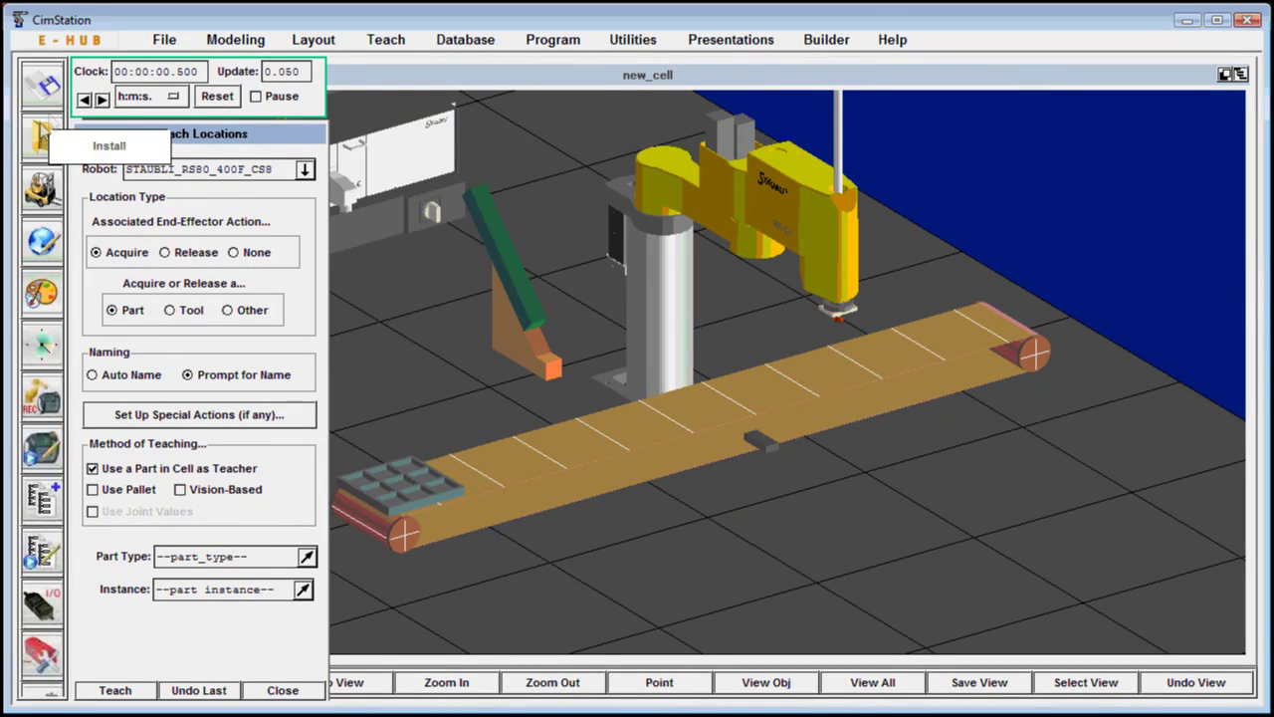
- Install 100 block_part parts into GRAVITY_FEED
{"action": "left_click", "coordinate": [43, 137]}
{"action": "left_click", "coordinate": [458, 104]}
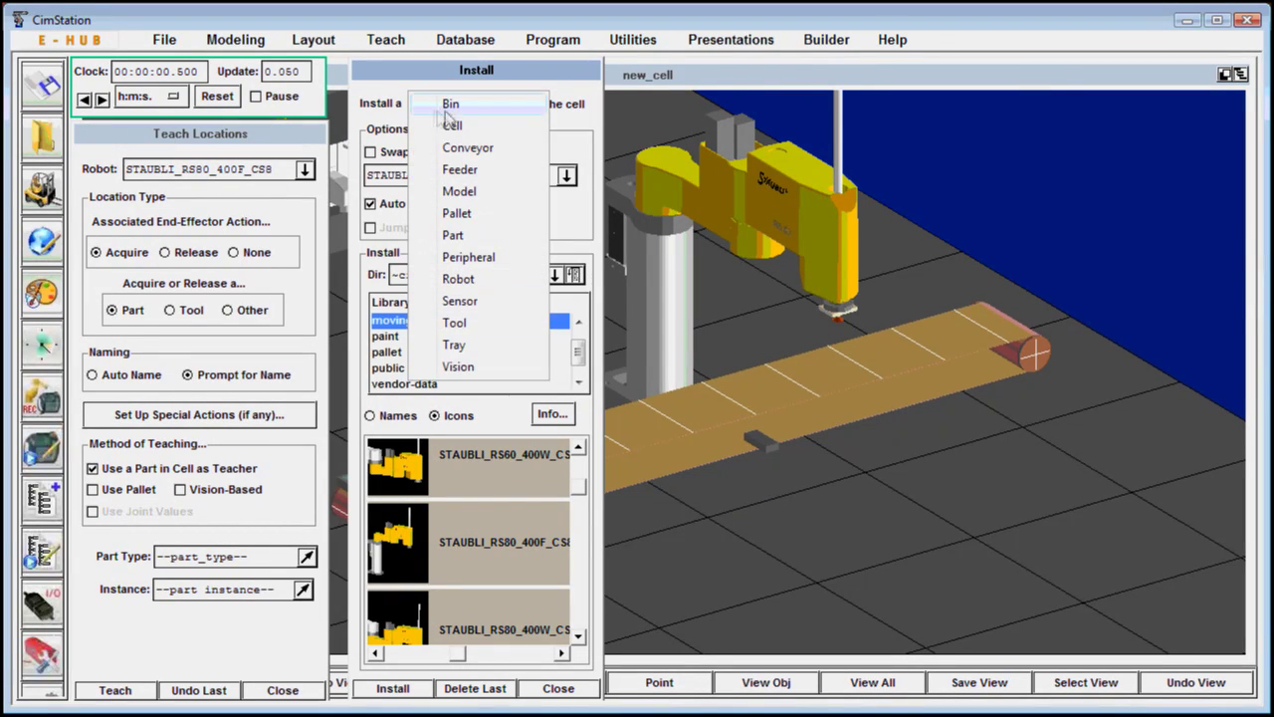
{"action": "left_click", "coordinate": [466, 237]}
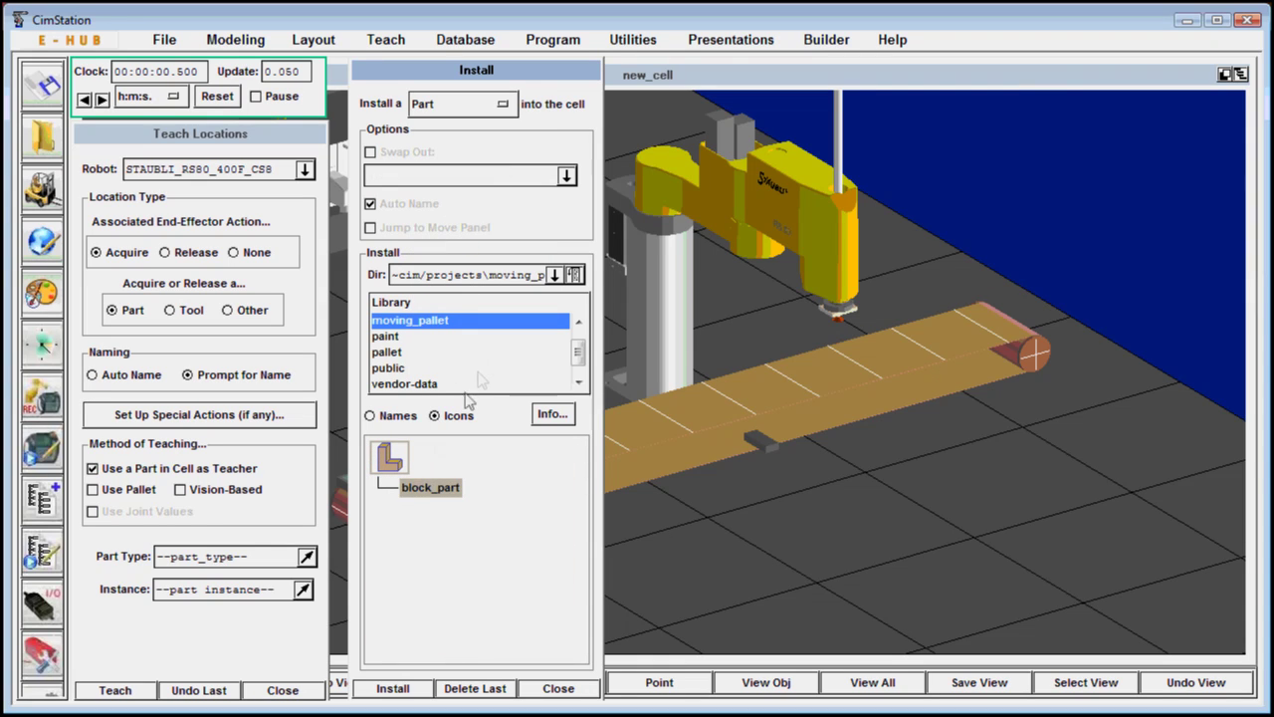
{"action": "left_click", "coordinate": [398, 689]}
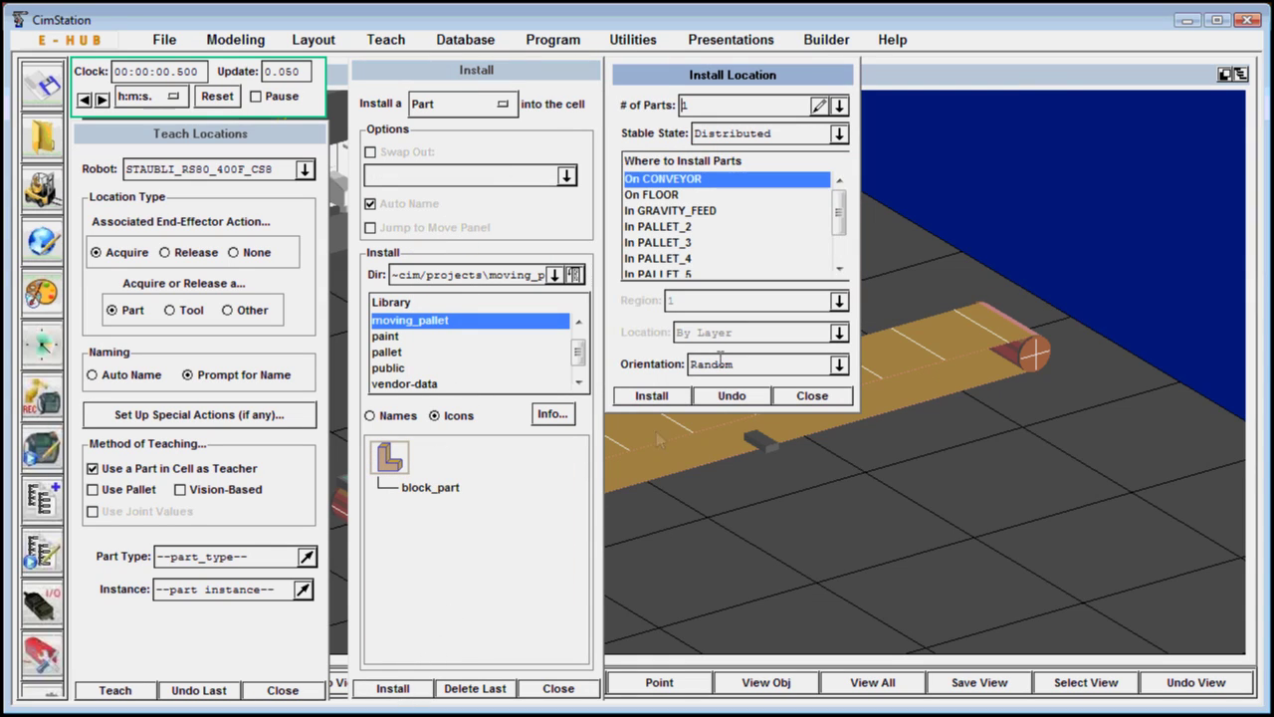
{"action": "left_click", "coordinate": [727, 211]}
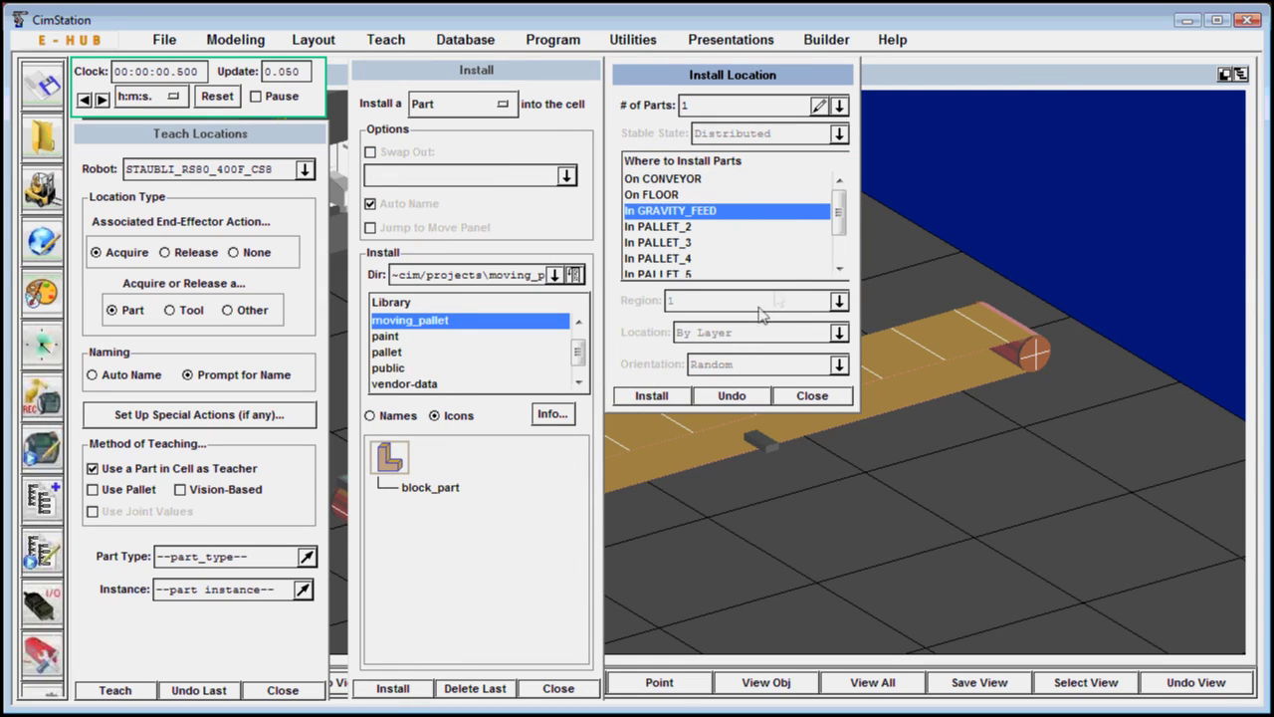
{"action": "left_click", "coordinate": [840, 104]}
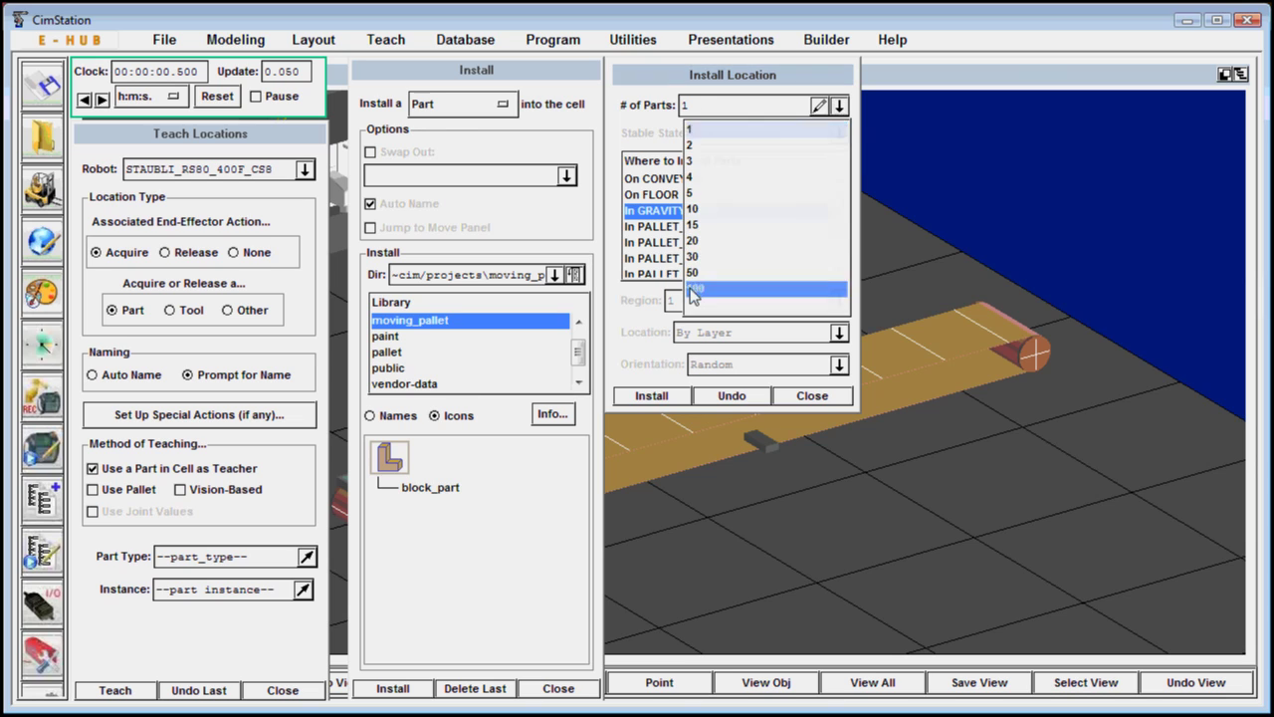
{"action": "left_click", "coordinate": [694, 288]}
{"action": "left_click", "coordinate": [676, 395]}
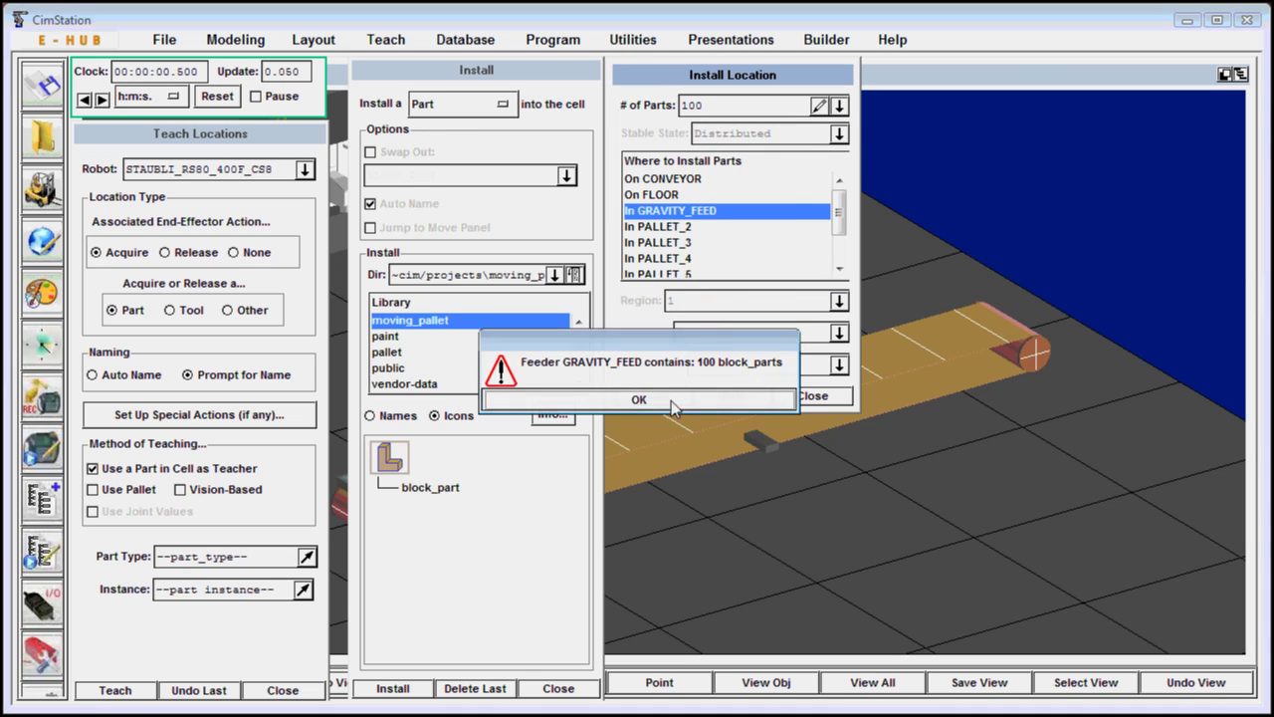
{"action": "left_click", "coordinate": [637, 398]}
- Close the install and location-teaching panels
{"action": "left_click", "coordinate": [808, 395]}
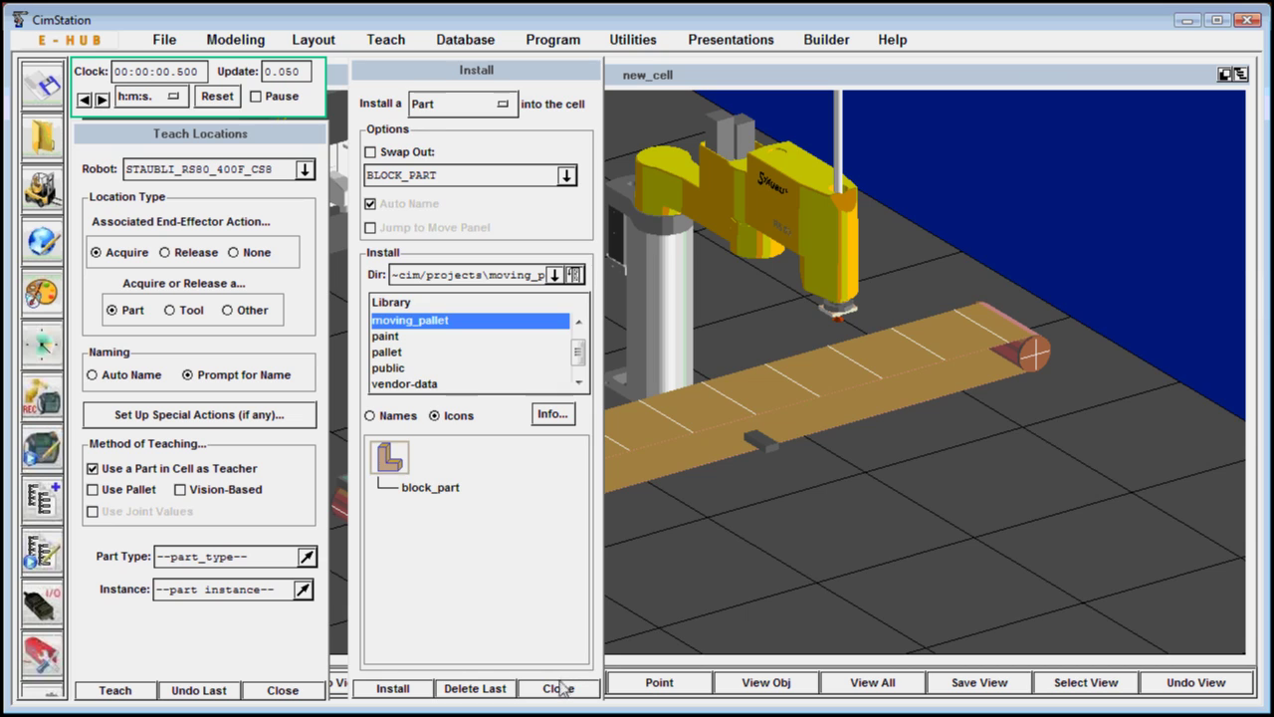
{"action": "left_click", "coordinate": [559, 688]}
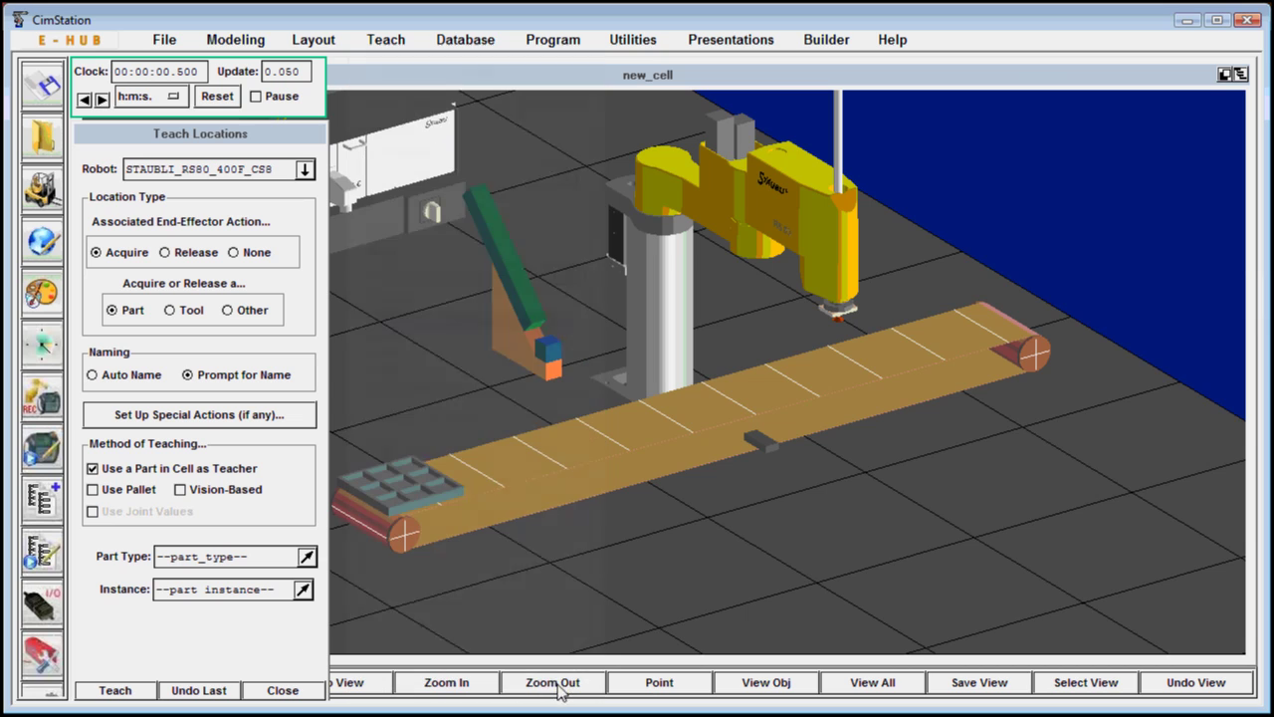
{"action": "left_click", "coordinate": [262, 689]}
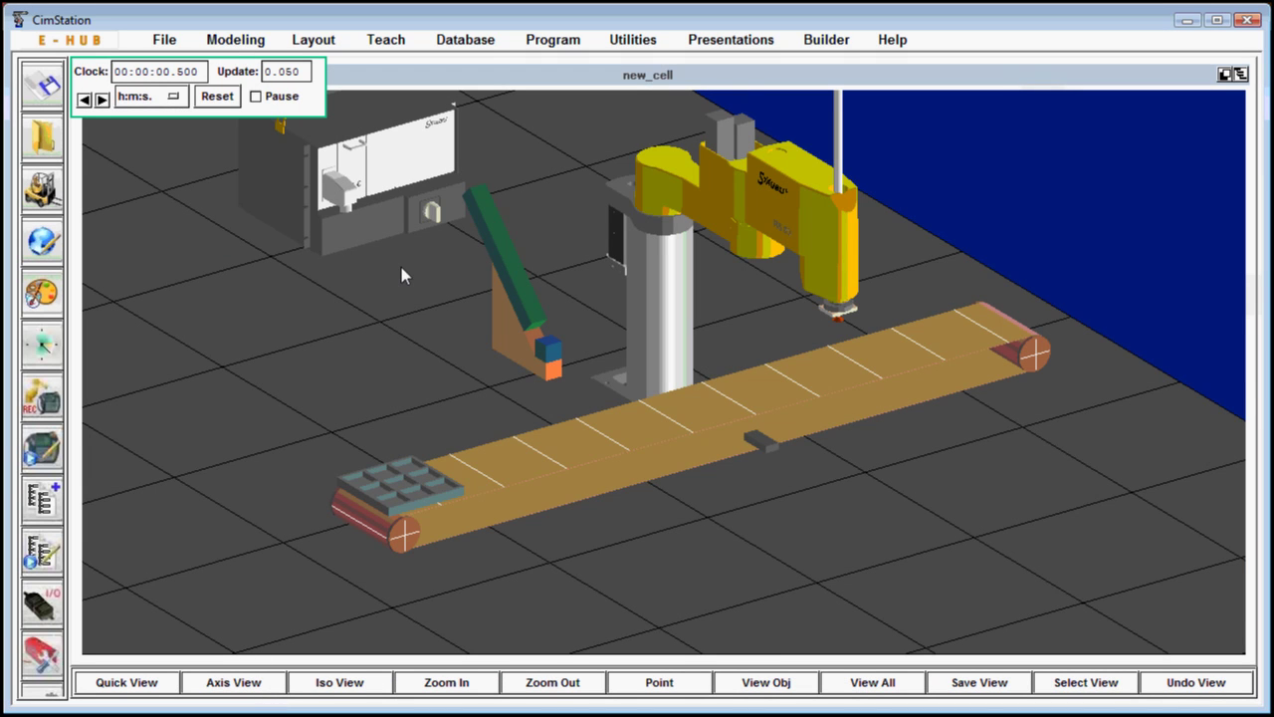
{"action": "left_click", "coordinate": [162, 683]}
- Reposition the PROXIMITY sensor in the YZ plane from a low side view
{"action": "left_click_drag", "start_coordinate": [537, 370], "coordinate": [692, 344]}
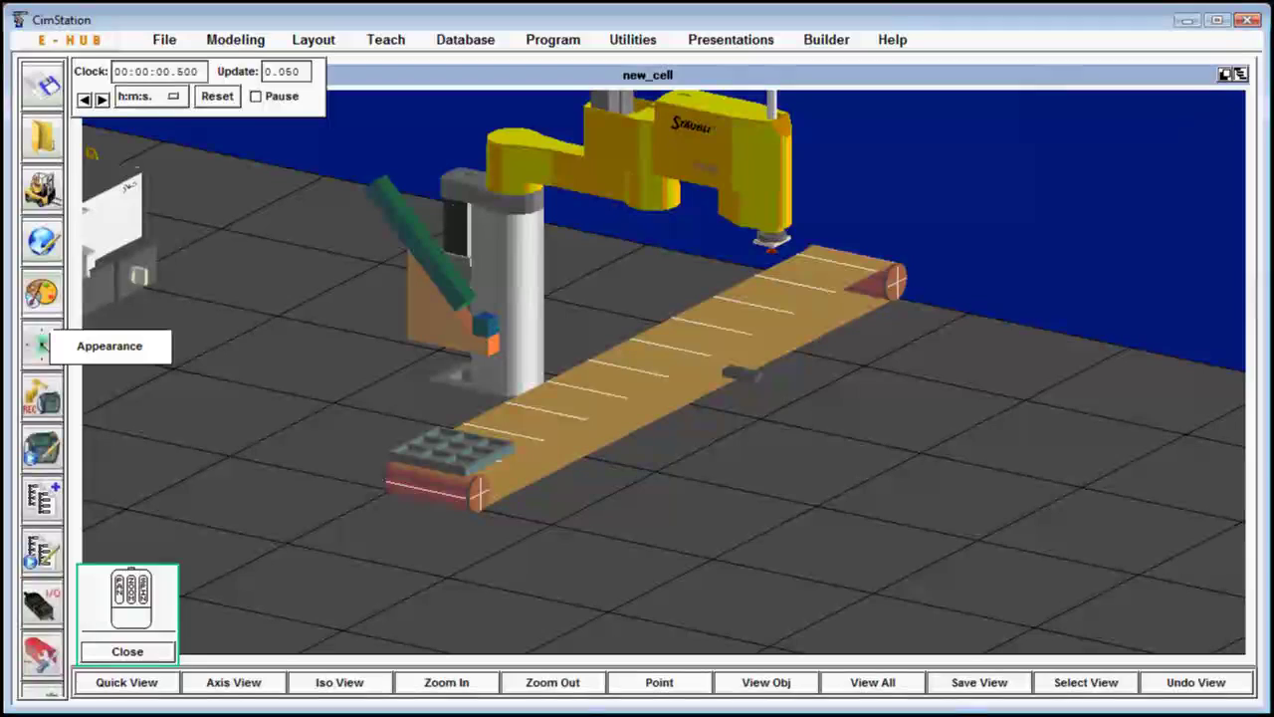
{"action": "left_click", "coordinate": [43, 189]}
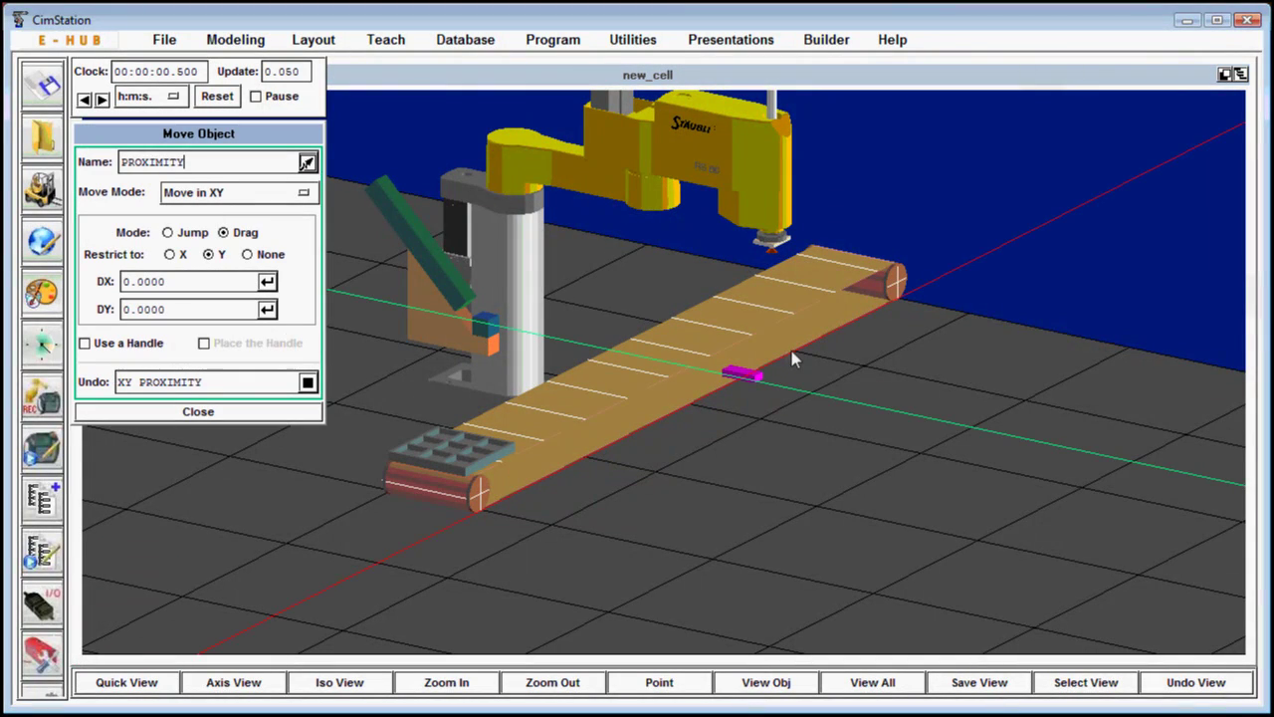
{"action": "left_click", "coordinate": [242, 192]}
{"action": "left_click", "coordinate": [243, 214]}
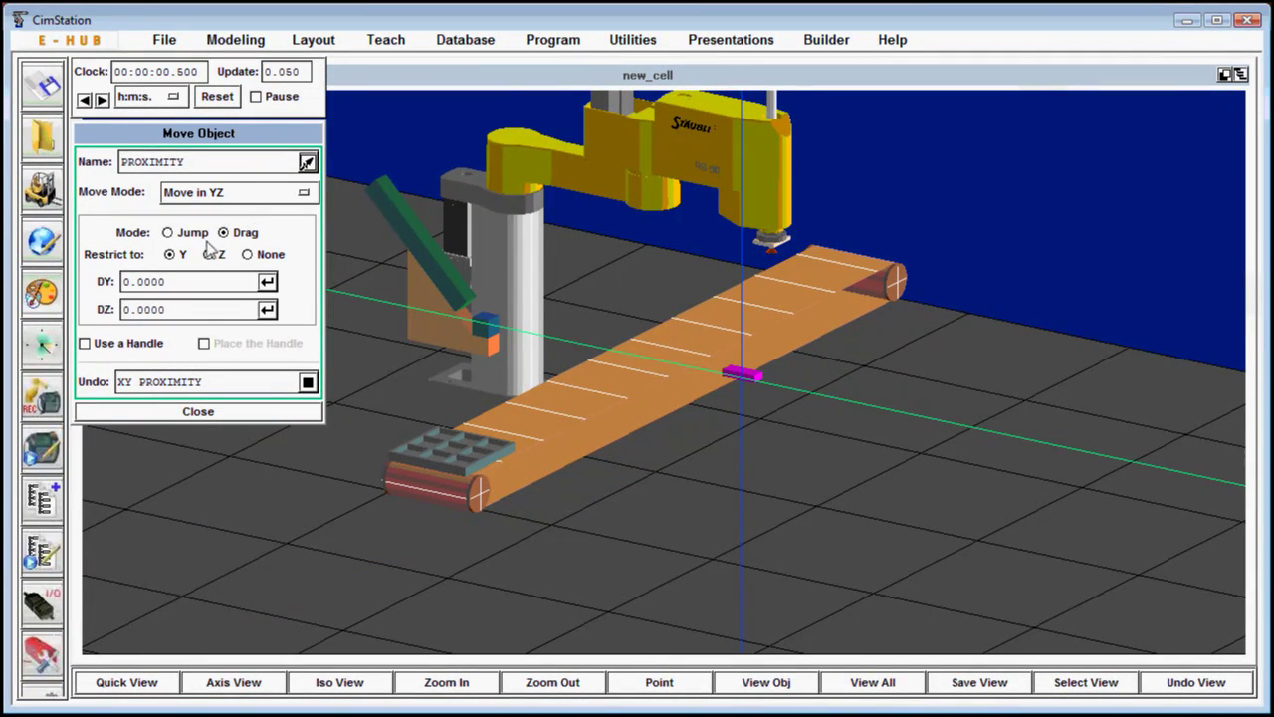
{"action": "left_click", "coordinate": [482, 344]}
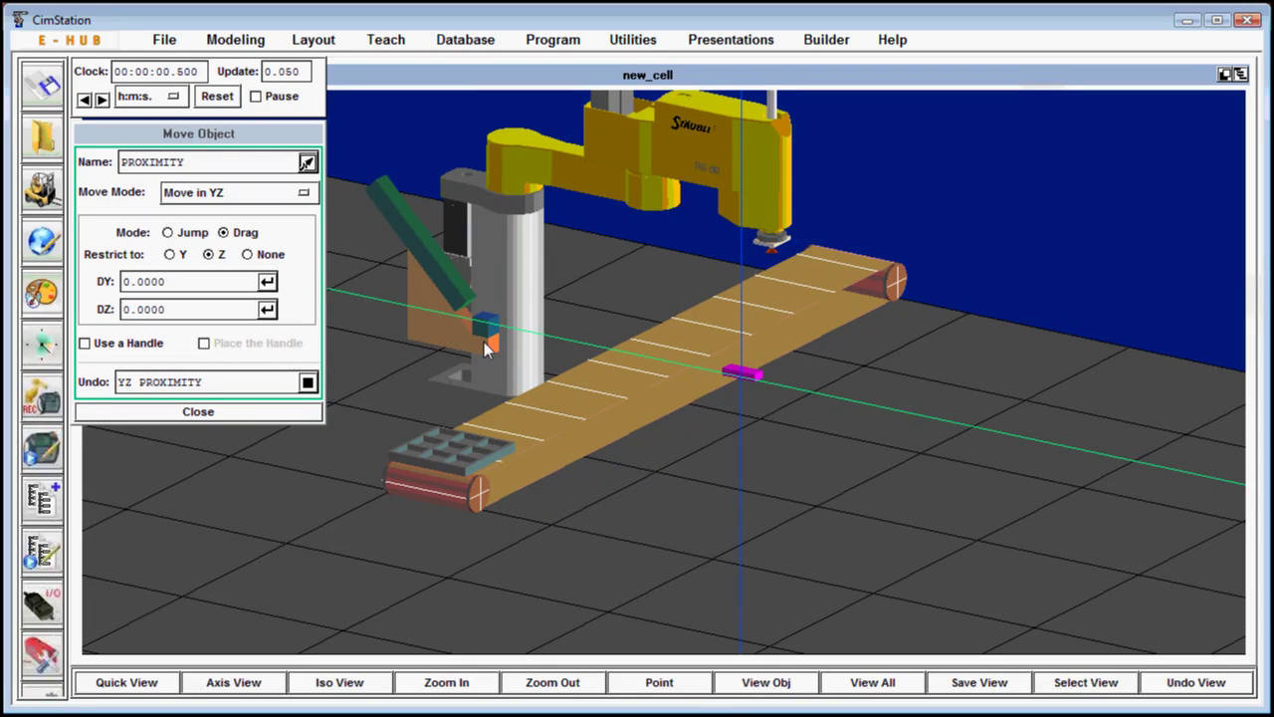
- Bring up Teach Locations for the STAUBLI_RS80_400F_CS8 robot
{"action": "left_click", "coordinate": [249, 417]}
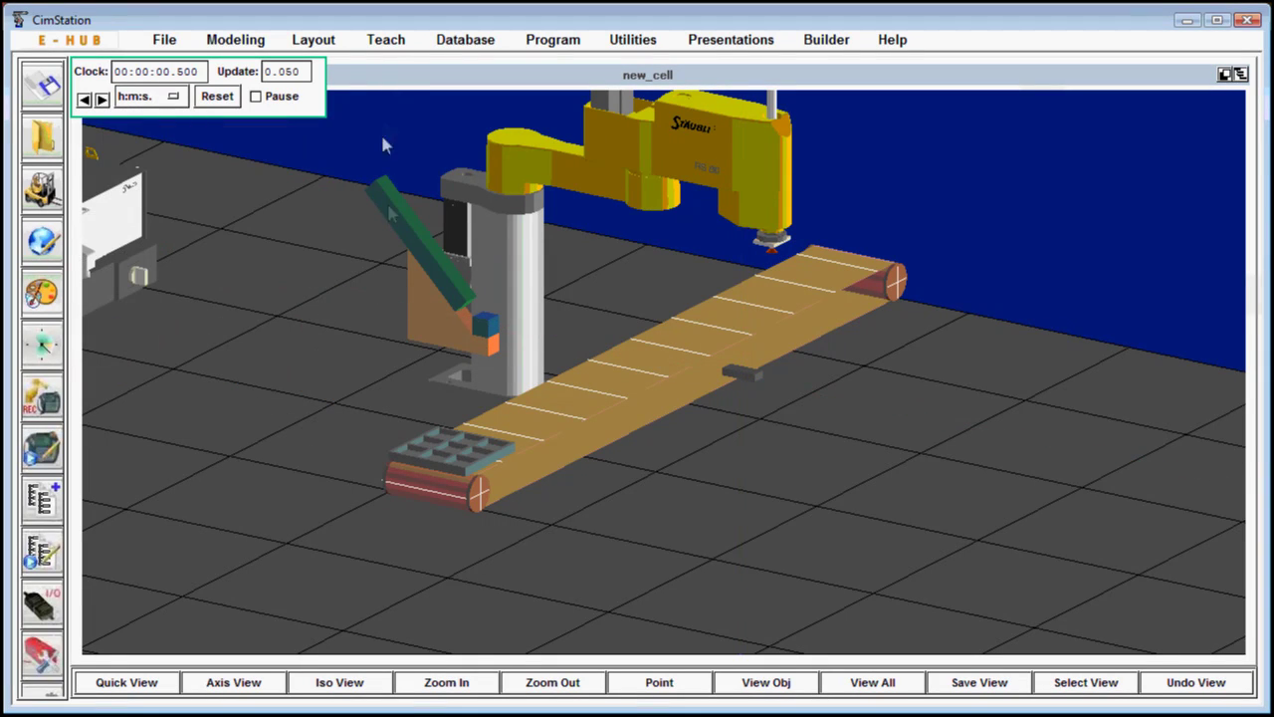
{"action": "left_click", "coordinate": [388, 40]}
{"action": "left_click", "coordinate": [399, 61]}
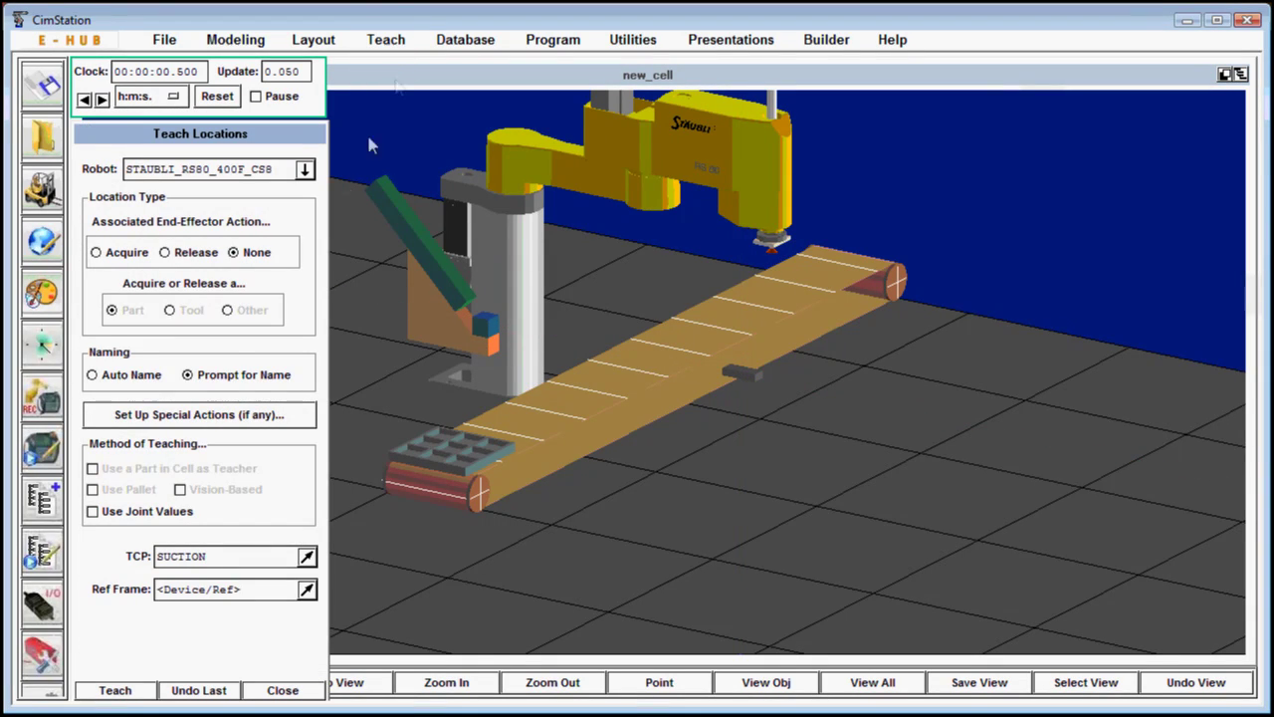
- Teach an Acquire location for BLOCK_PART named 'pick'
{"action": "left_click", "coordinate": [139, 253]}
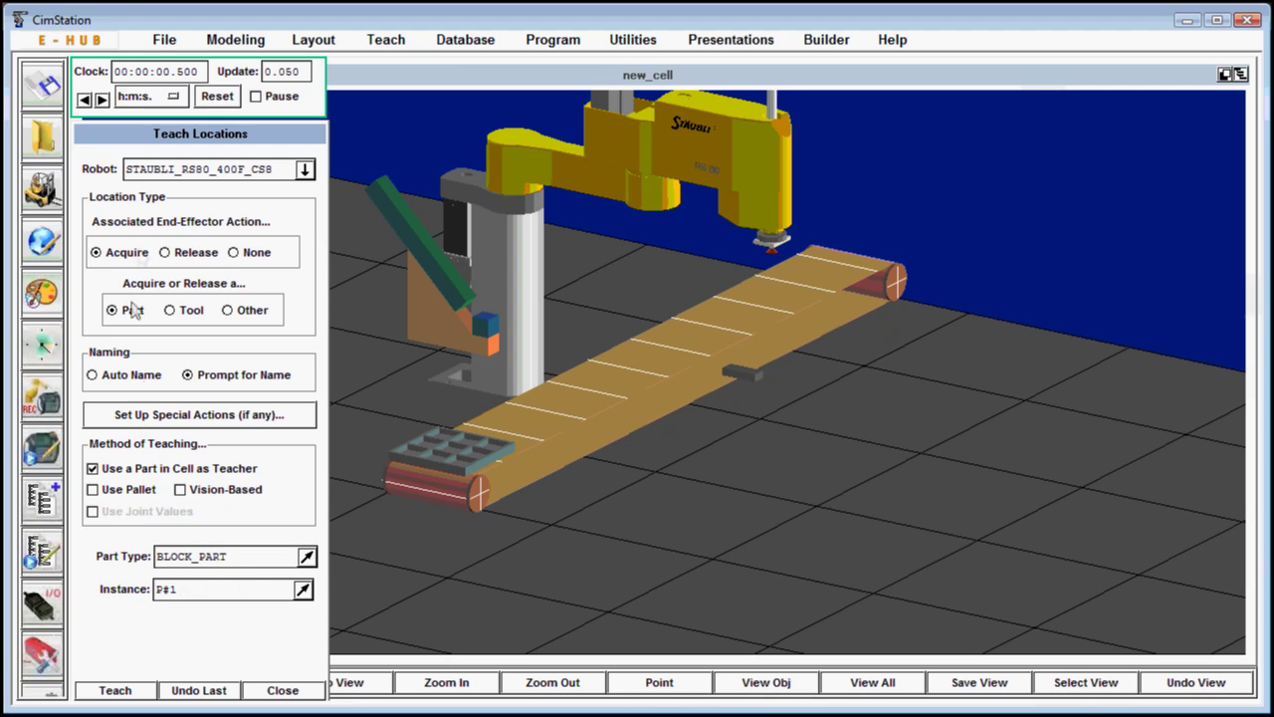
{"action": "left_click", "coordinate": [116, 689]}
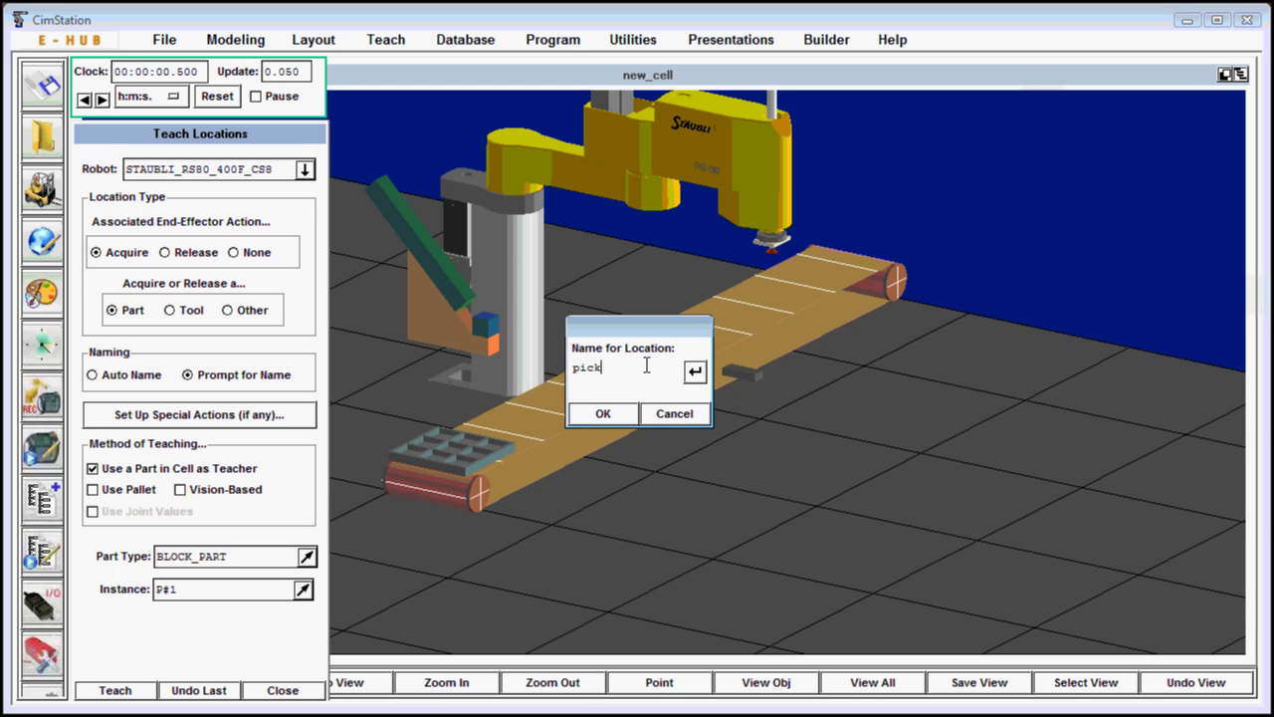
{"action": "left_click", "coordinate": [619, 414]}
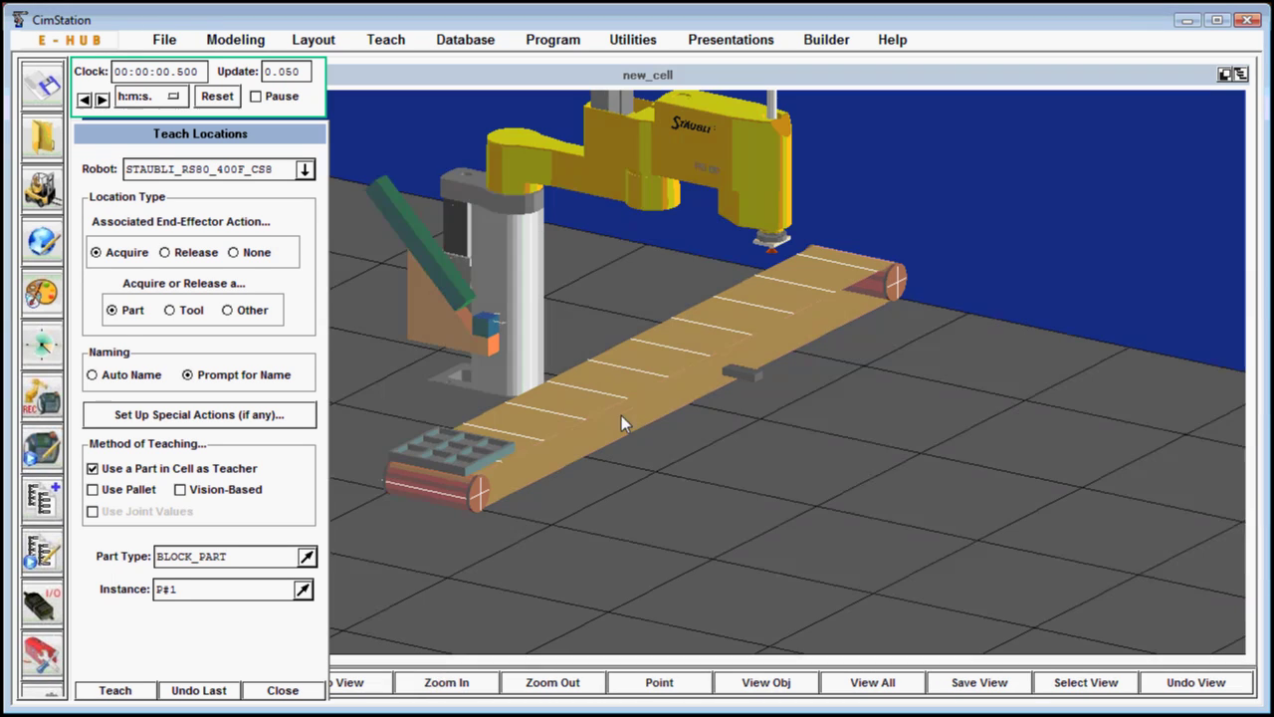
- Teach a Release location on pallet PALLET_2 named 'place'
{"action": "left_click", "coordinate": [199, 252]}
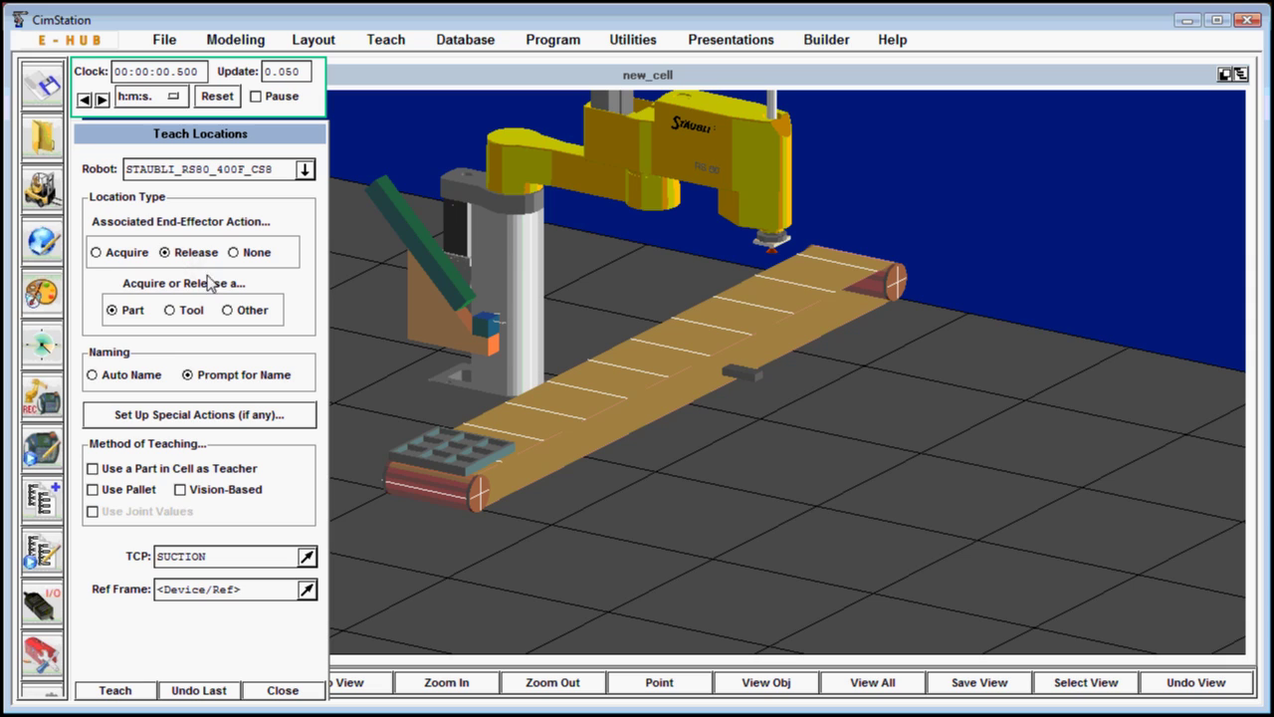
{"action": "left_click", "coordinate": [118, 495]}
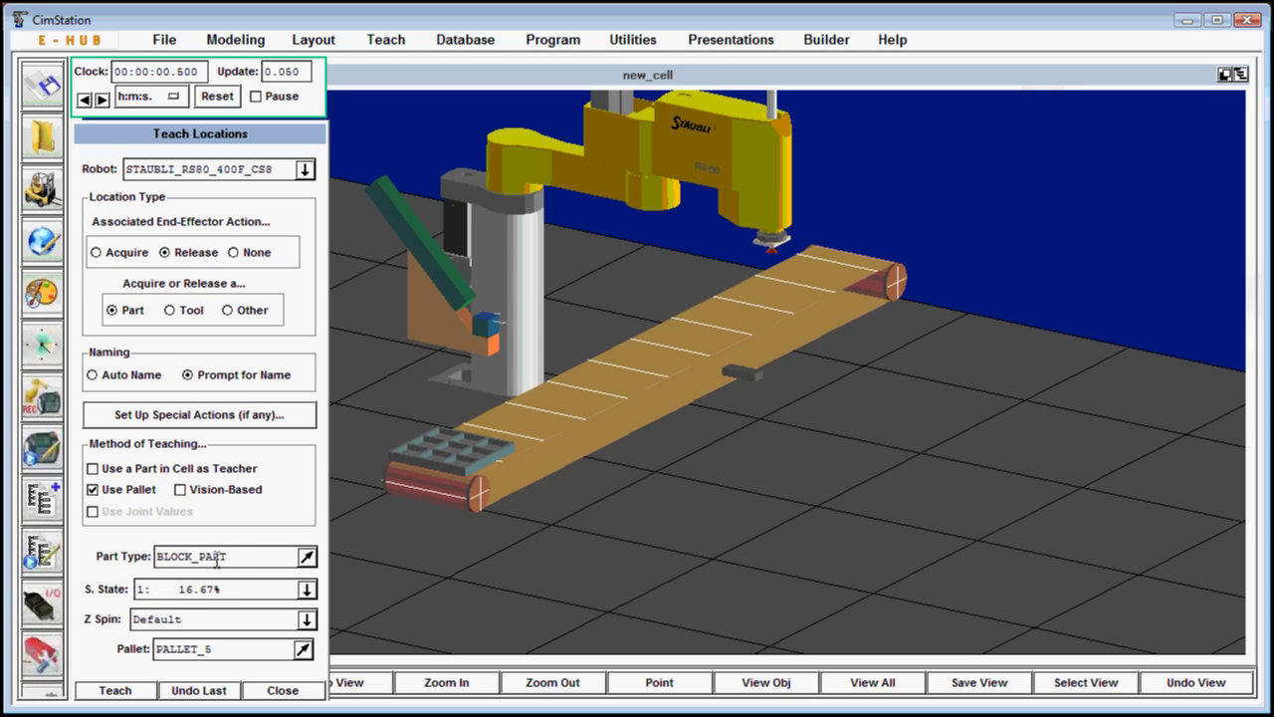
{"action": "left_click", "coordinate": [303, 649]}
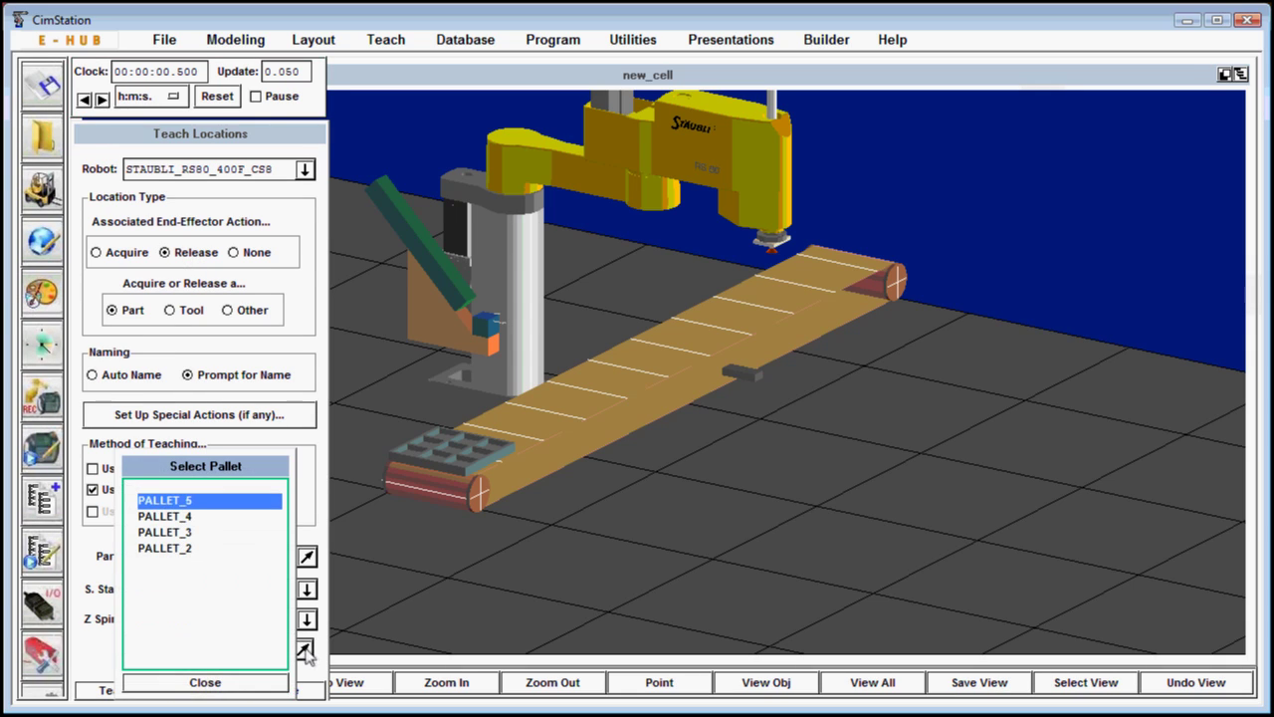
{"action": "double_click", "coordinate": [184, 549]}
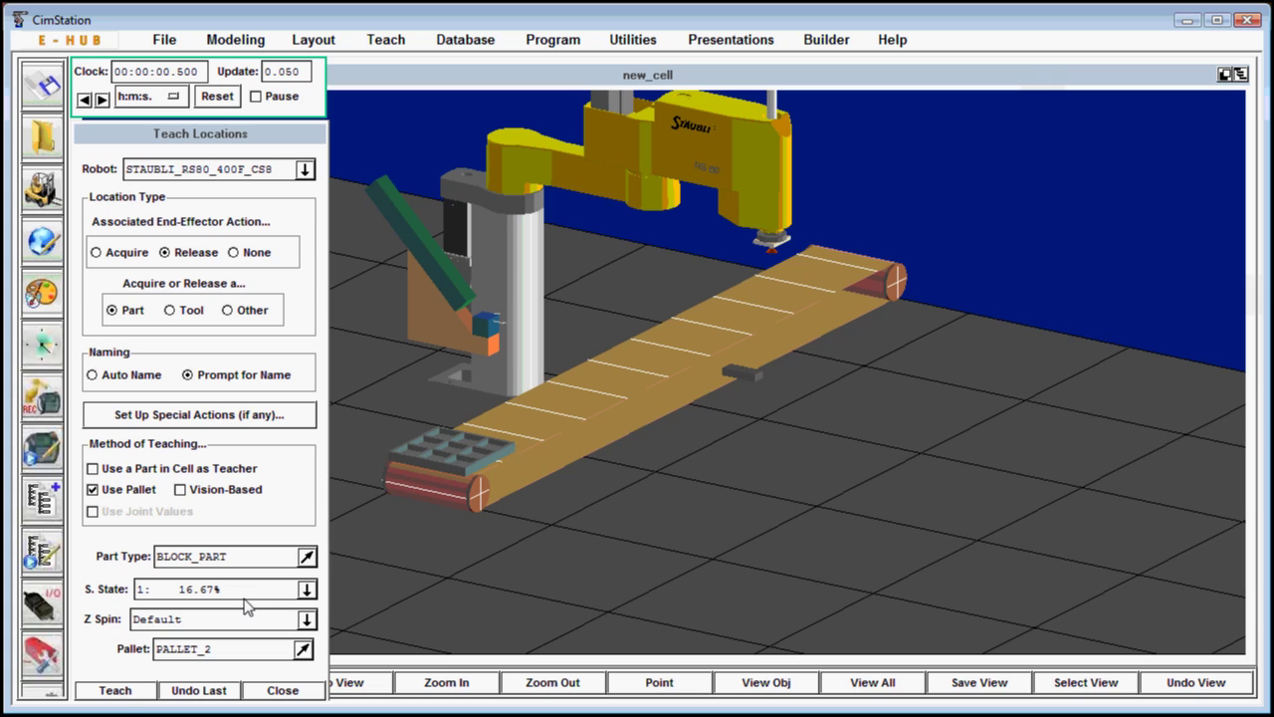
{"action": "left_click", "coordinate": [115, 690]}
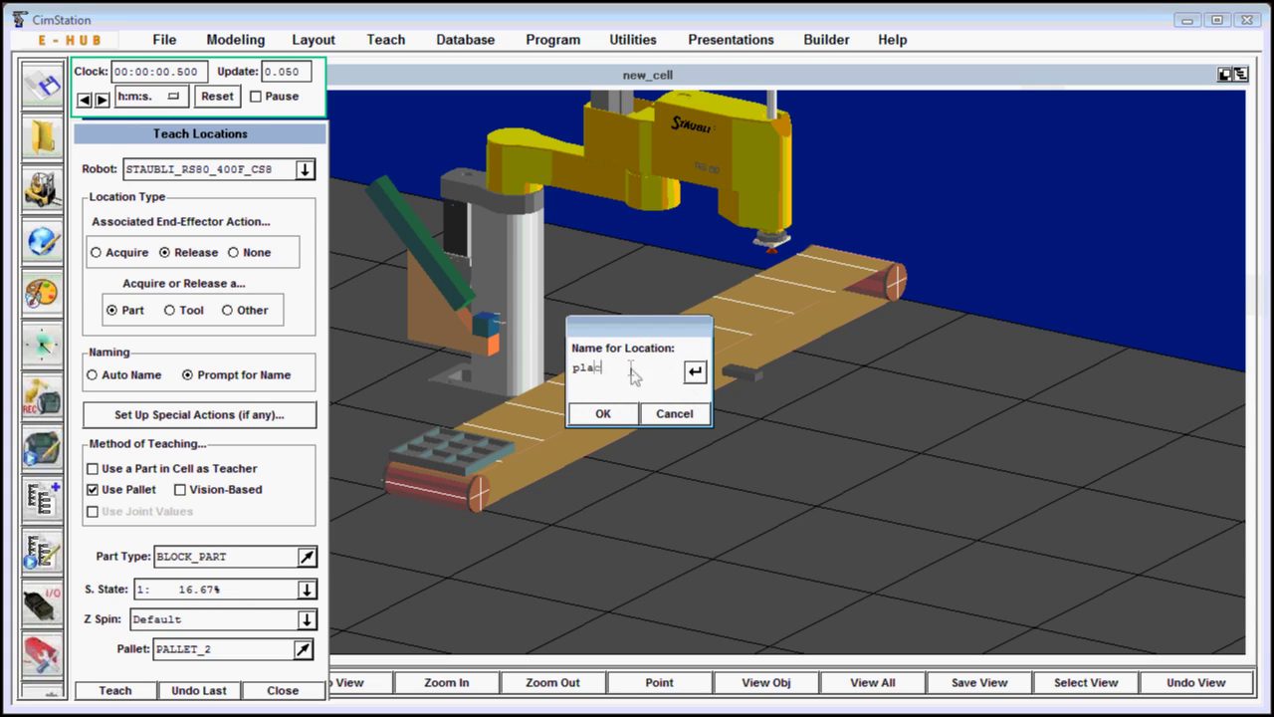
{"action": "type", "text": "place"}
{"action": "key", "text": "Return"}
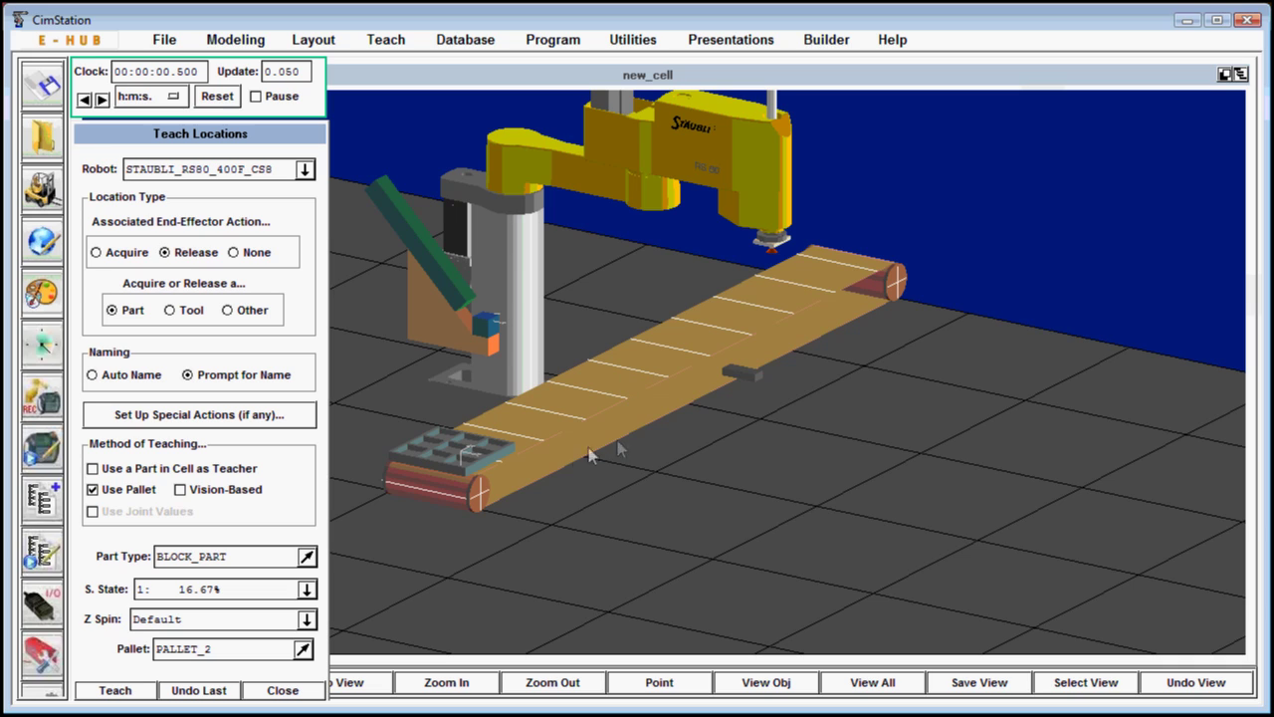
{"action": "left_click", "coordinate": [283, 690]}
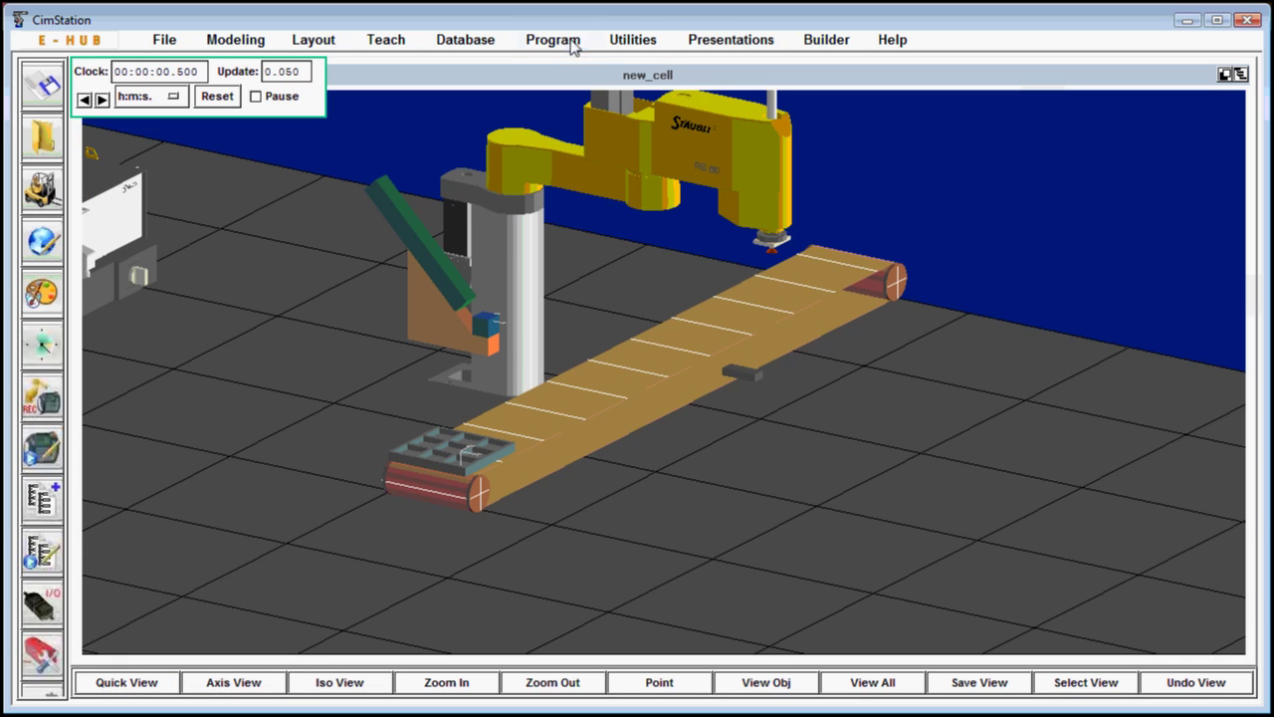
- Create a new sequence named seq_1
{"action": "left_click", "coordinate": [570, 44]}
{"action": "left_click", "coordinate": [574, 62]}
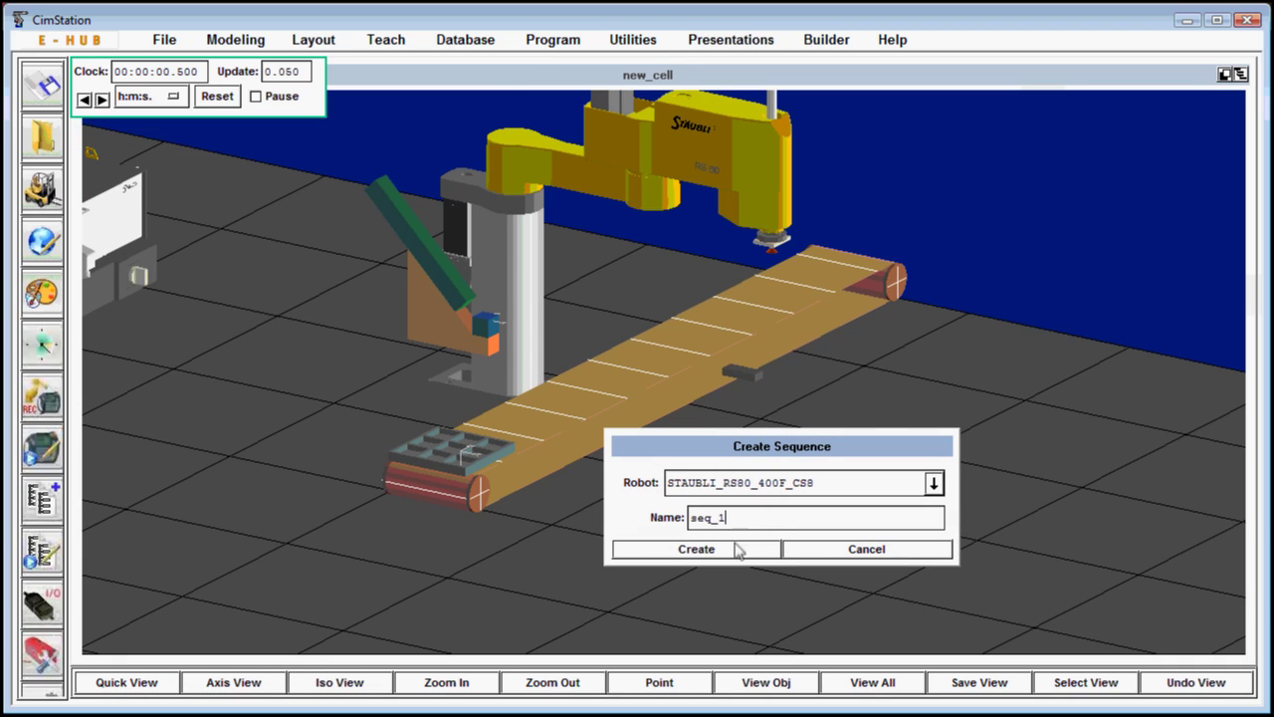
{"action": "left_click", "coordinate": [723, 546]}
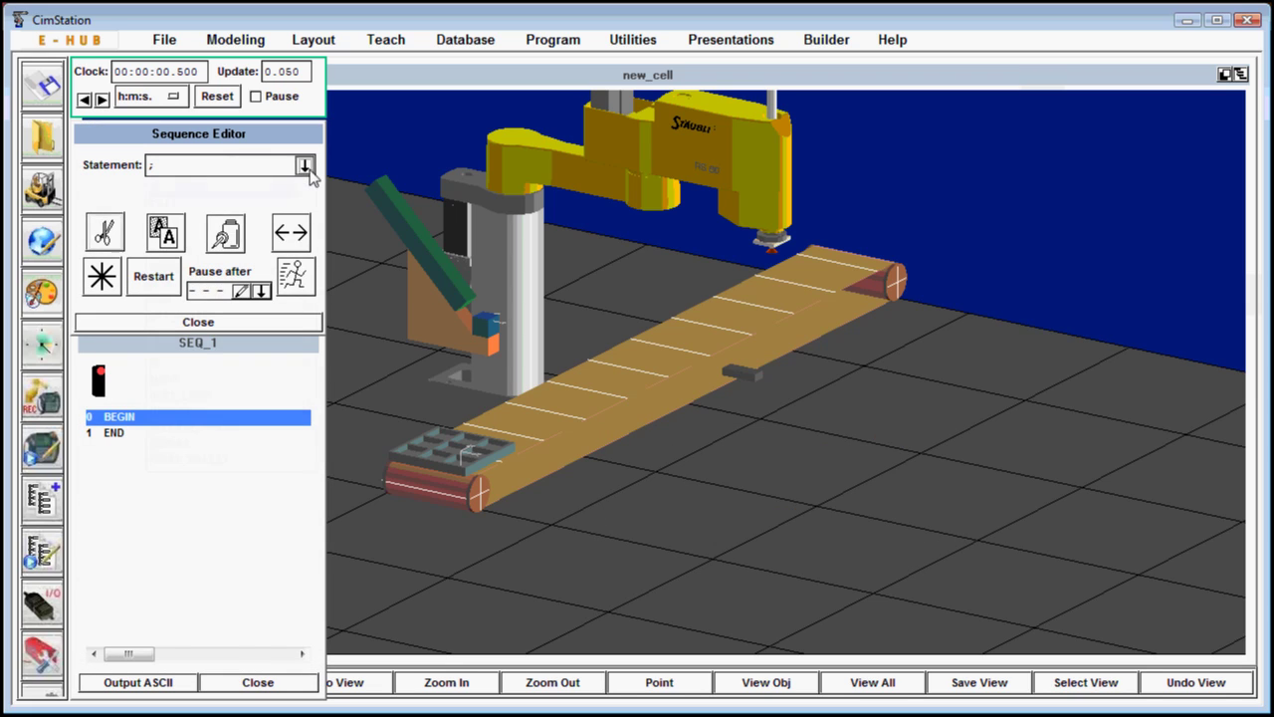
- Add IO output statements for conveyor.enable and gravity_feed.enable
{"action": "left_click", "coordinate": [305, 165]}
{"action": "left_click", "coordinate": [155, 363]}
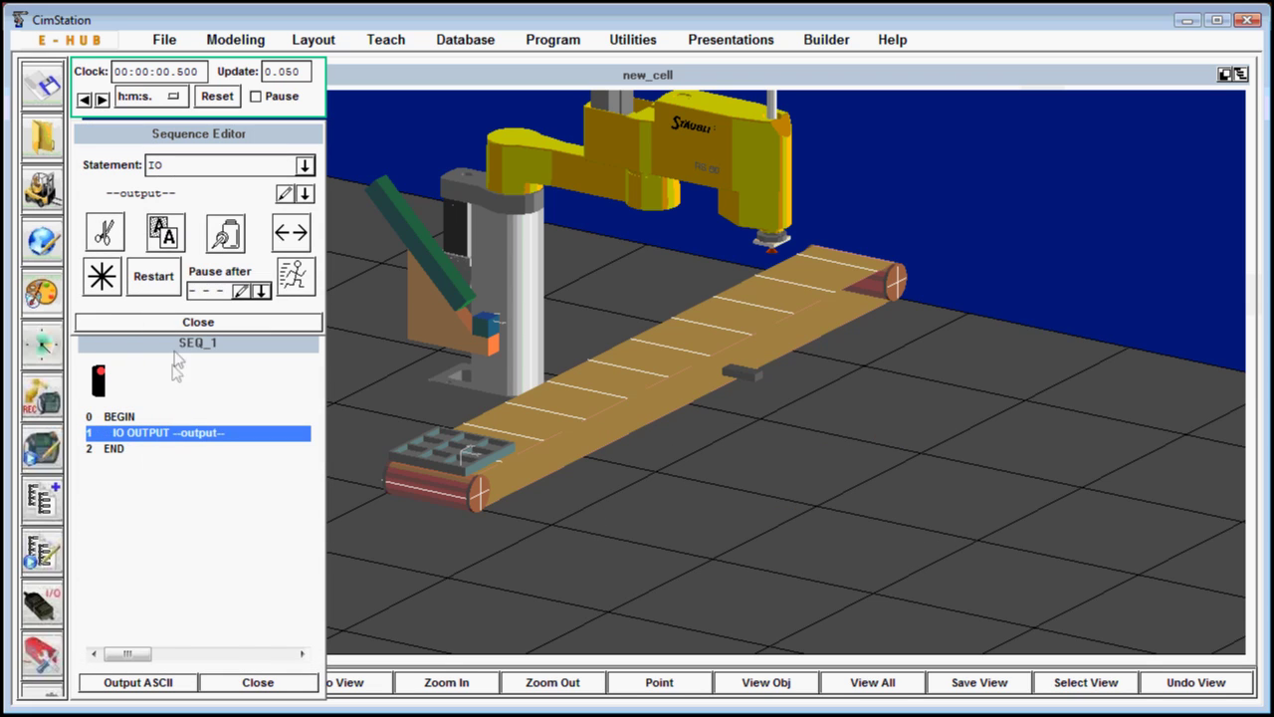
{"action": "left_click", "coordinate": [307, 194]}
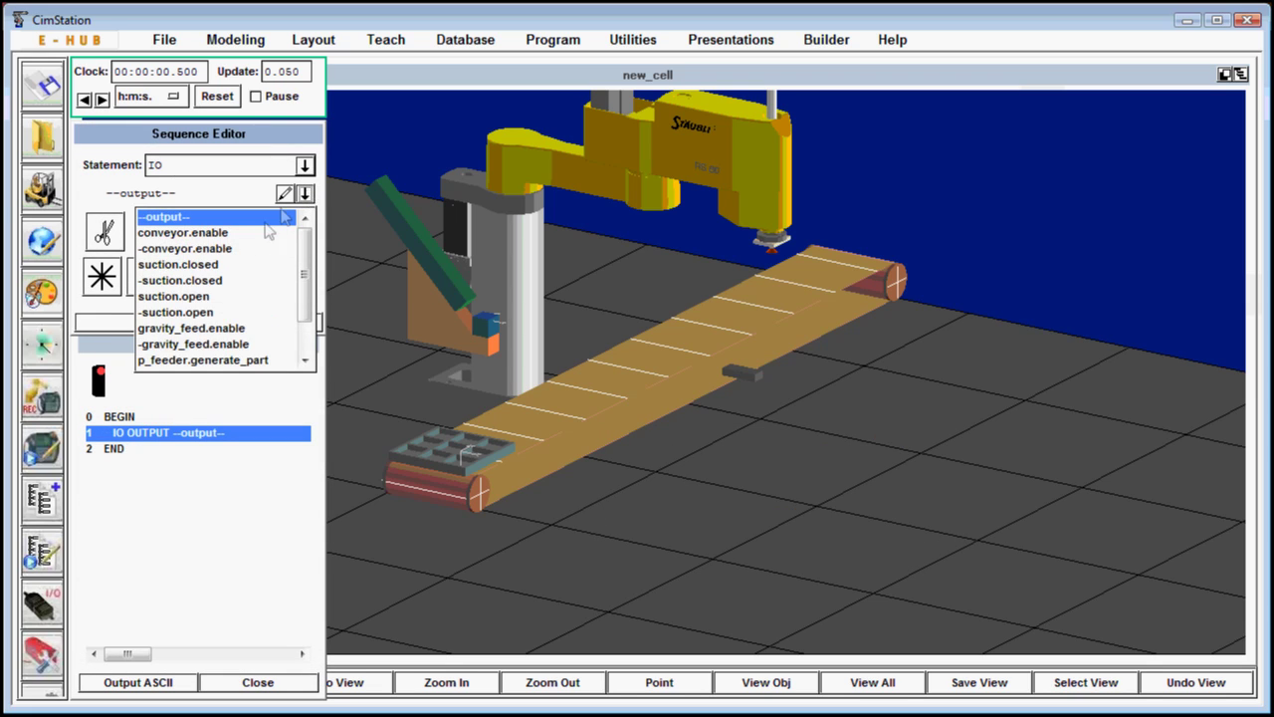
{"action": "left_click", "coordinate": [226, 239]}
{"action": "left_click", "coordinate": [305, 165]}
{"action": "left_click", "coordinate": [222, 239]}
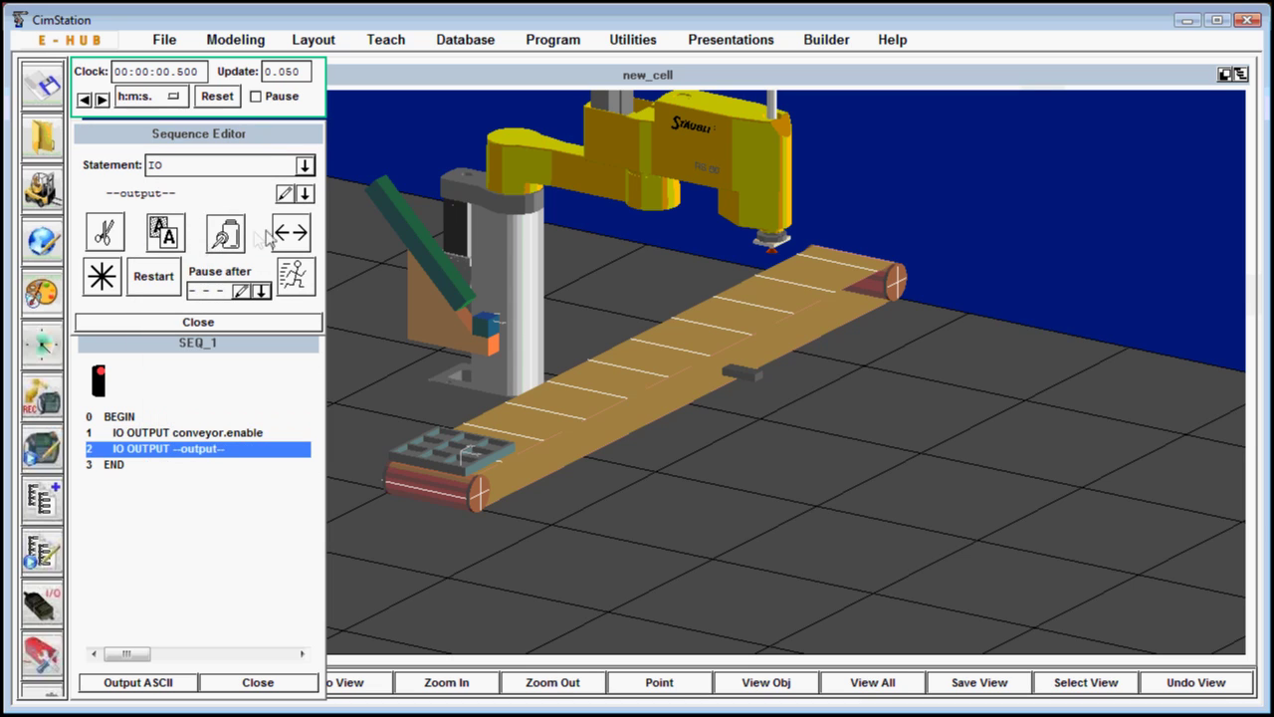
{"action": "left_click", "coordinate": [305, 194]}
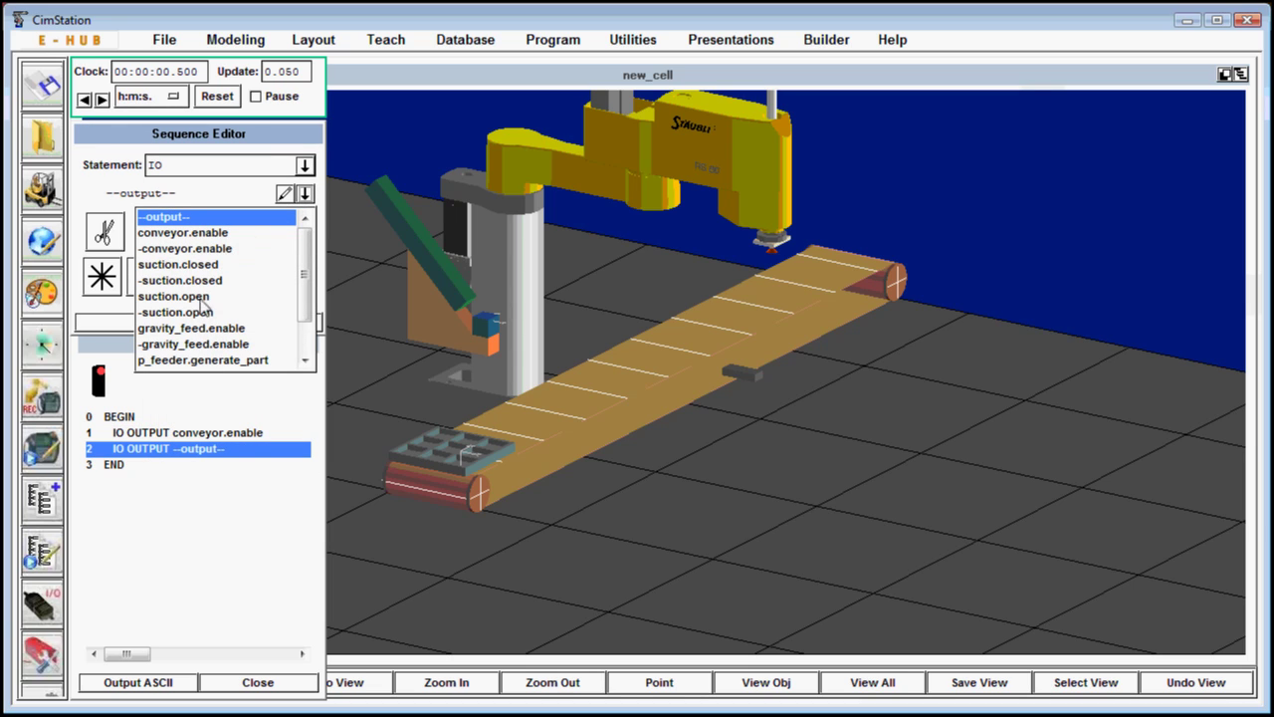
{"action": "left_click", "coordinate": [209, 328]}
- Add IO output statements for p_feeder.generate_part and proximity.enable
{"action": "left_click", "coordinate": [305, 165]}
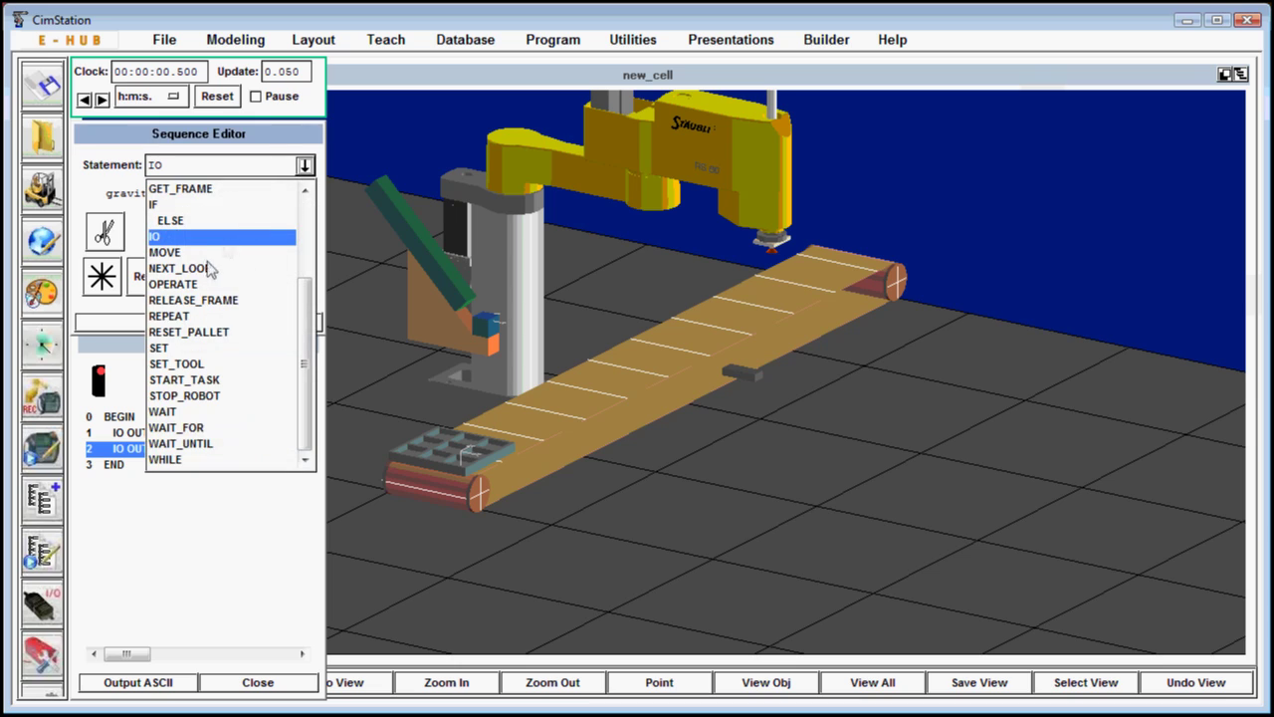
{"action": "left_click", "coordinate": [222, 239]}
{"action": "left_click", "coordinate": [306, 194]}
{"action": "scroll", "coordinate": [300, 243], "scroll_direction": "down", "scroll_amount": 1}
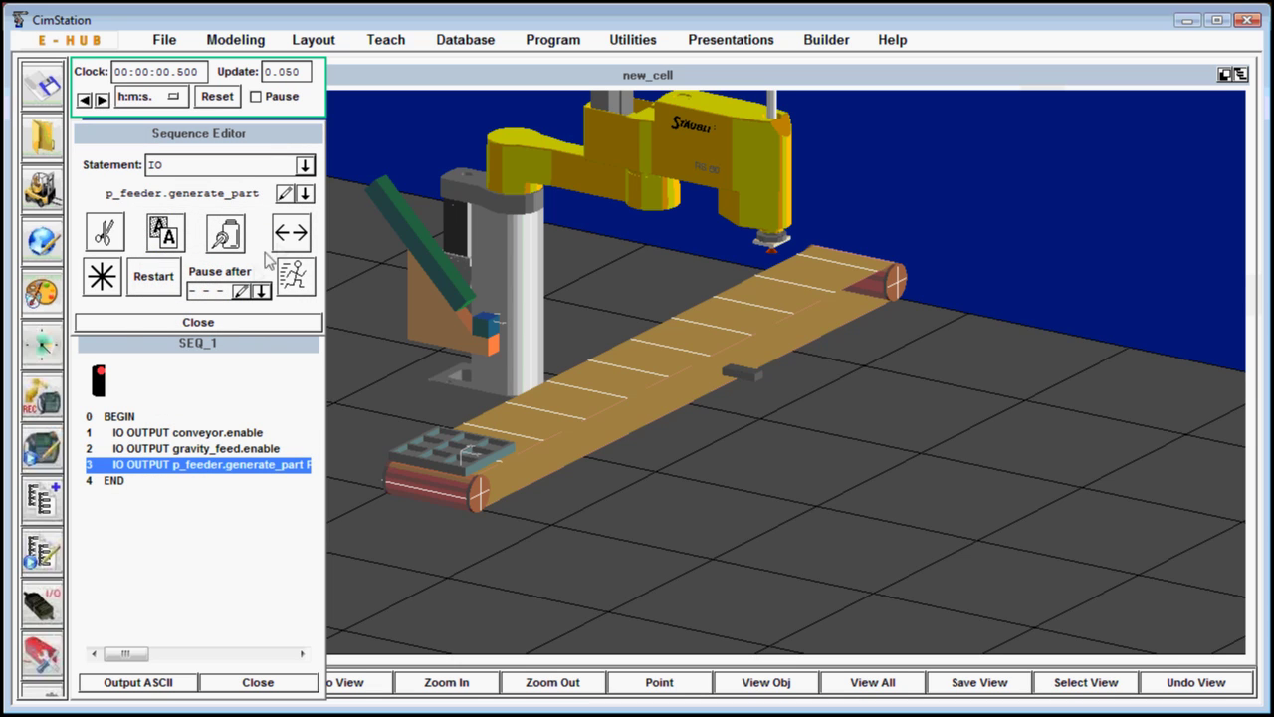
{"action": "left_click", "coordinate": [305, 166]}
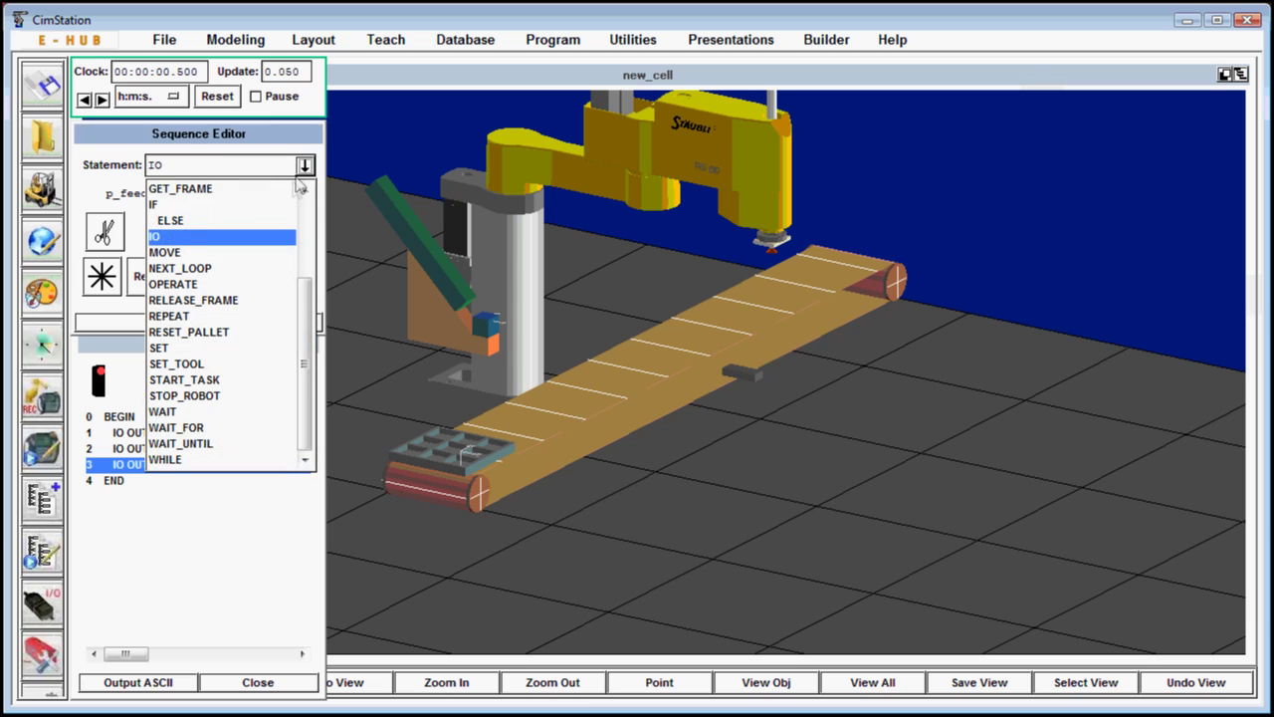
{"action": "left_click", "coordinate": [199, 238]}
{"action": "left_click", "coordinate": [304, 193]}
{"action": "left_click_drag", "start_coordinate": [306, 286], "coordinate": [303, 321]}
{"action": "left_click", "coordinate": [229, 343]}
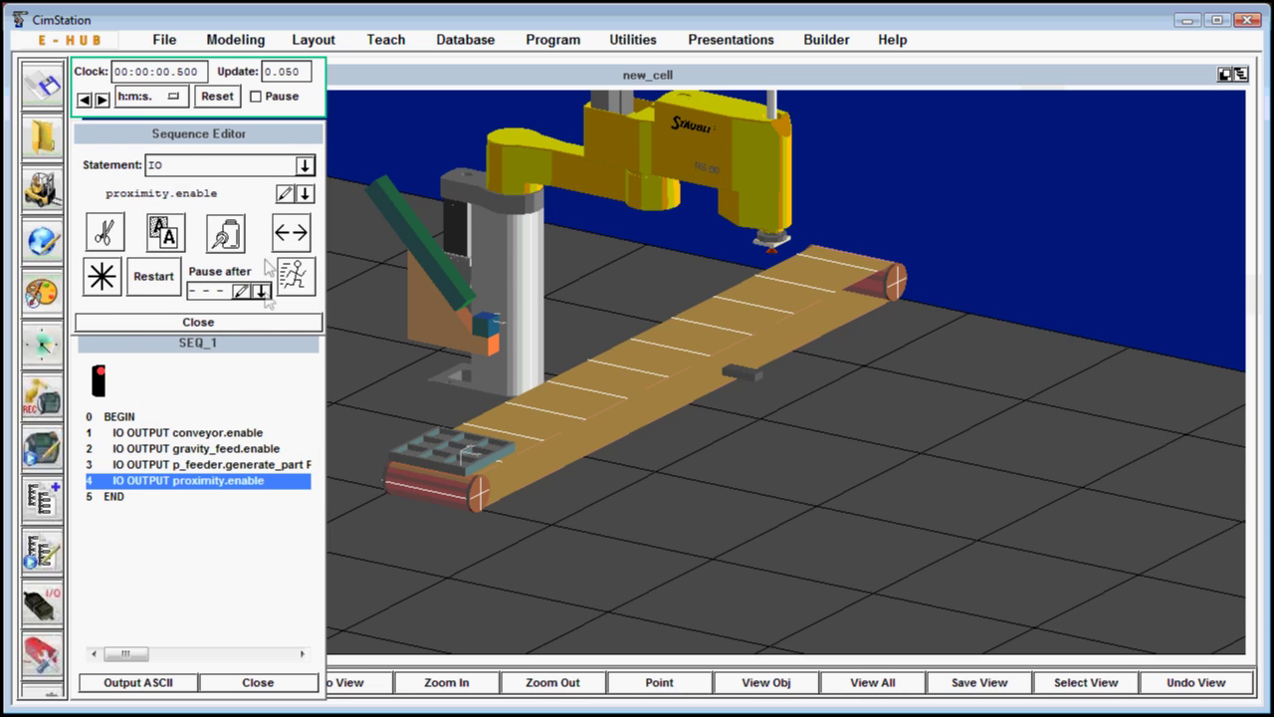
{"action": "left_click", "coordinate": [305, 166]}
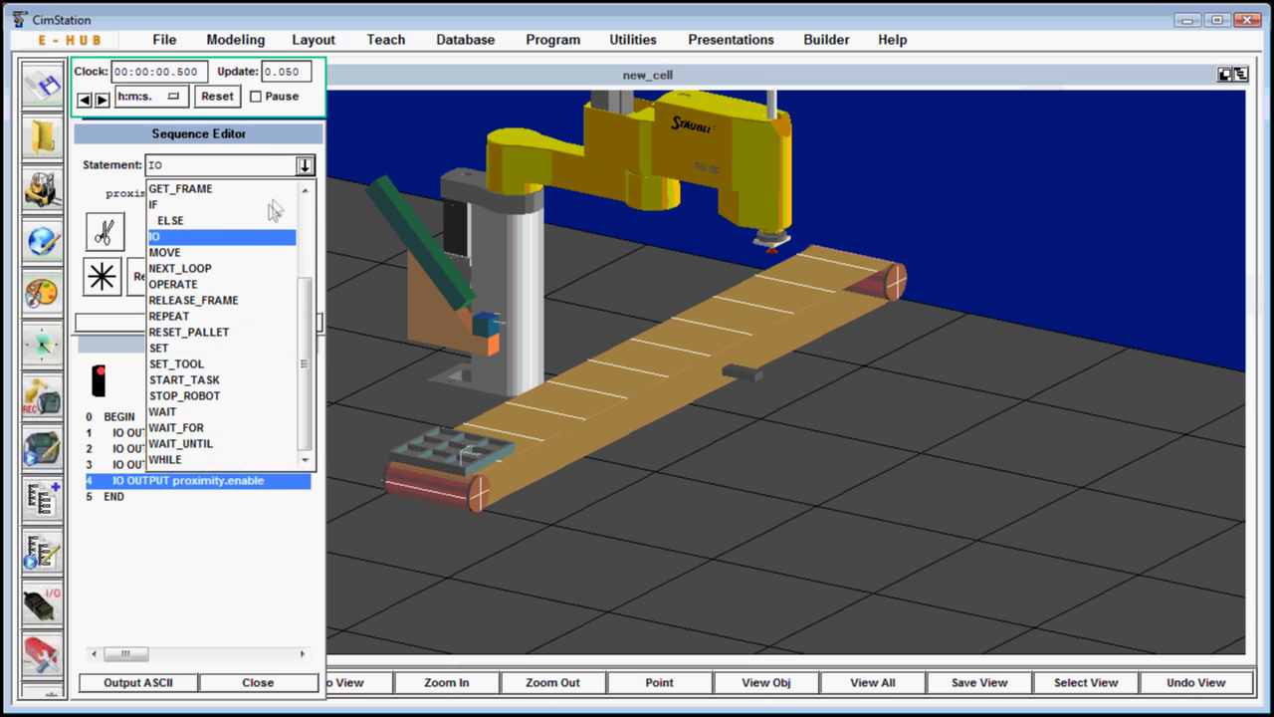
- Add a WAIT_FOR statement on the proximity.output signal to SEQ_1
{"action": "left_click", "coordinate": [237, 427]}
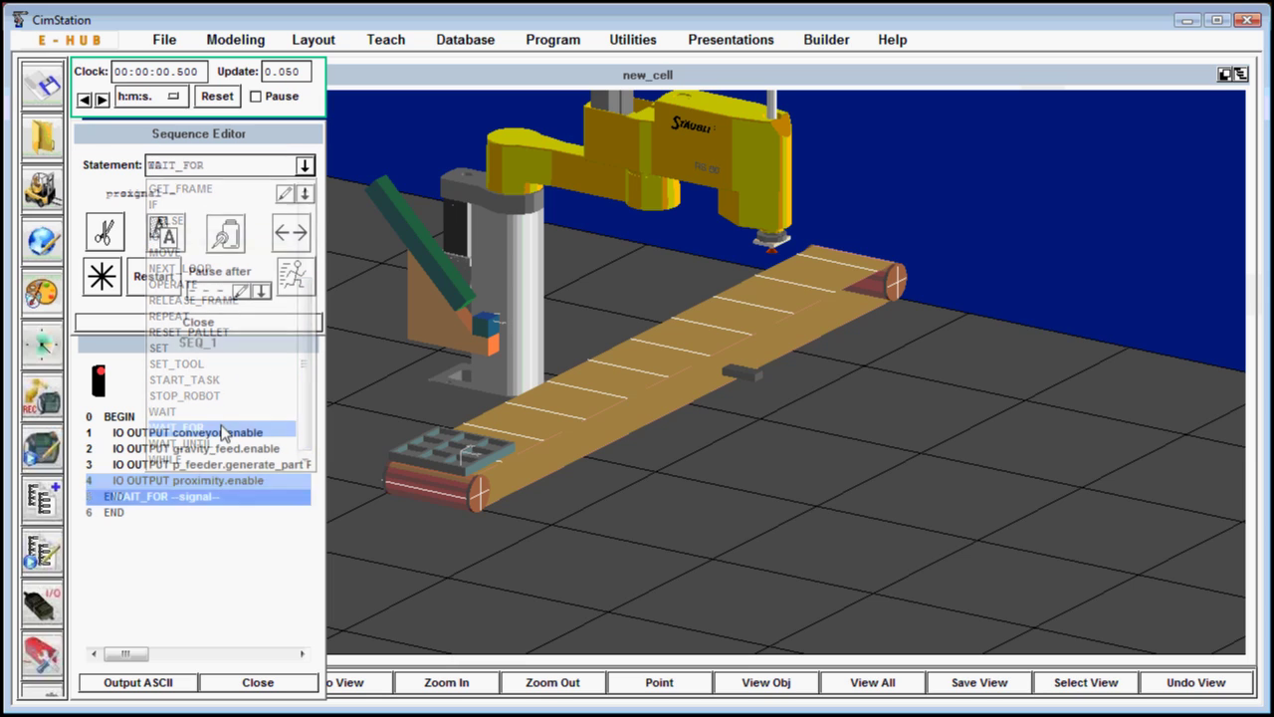
{"action": "left_click", "coordinate": [305, 195]}
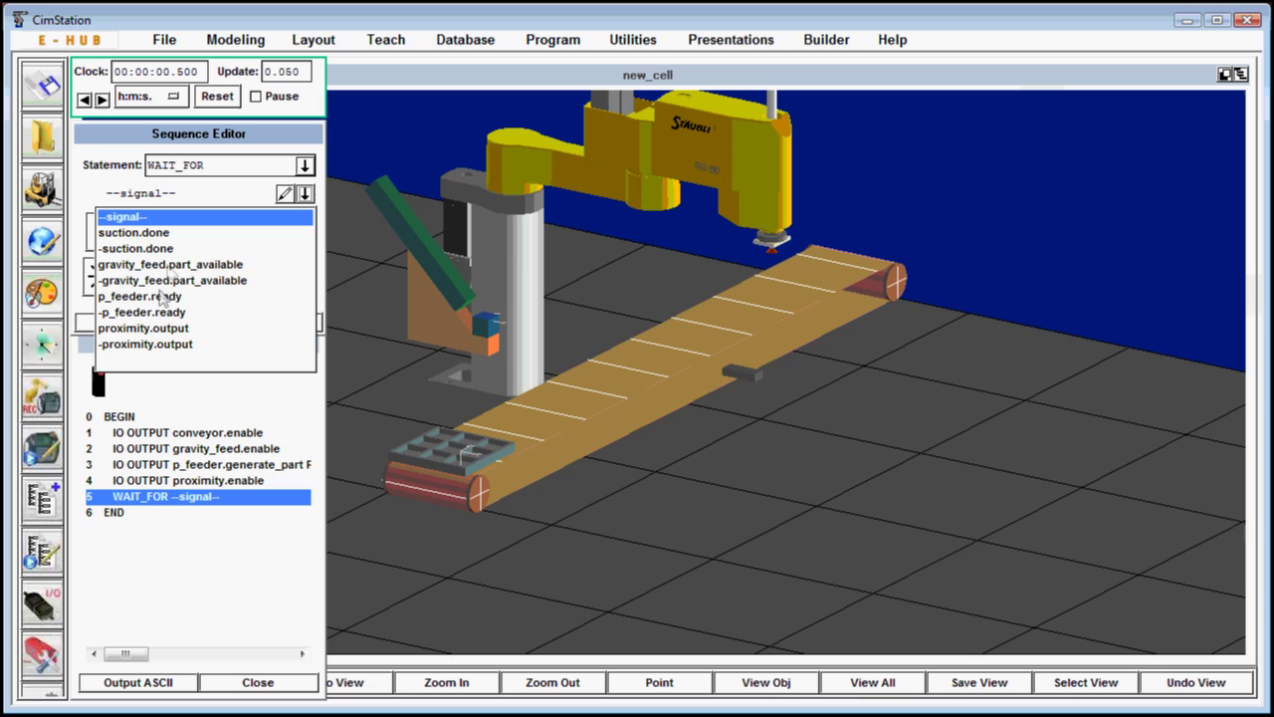
{"action": "left_click", "coordinate": [159, 328]}
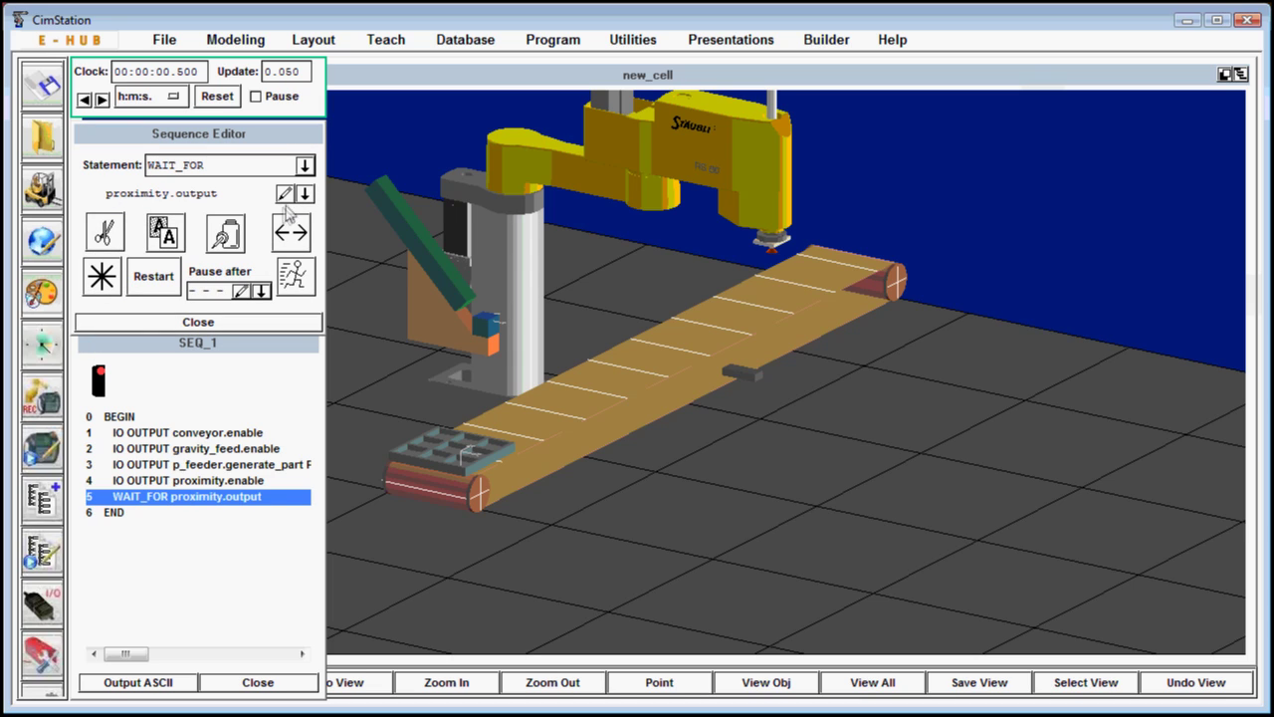
- Add a REPEAT loop after WAIT_FOR with a repeat count of 9
{"action": "left_click", "coordinate": [305, 165]}
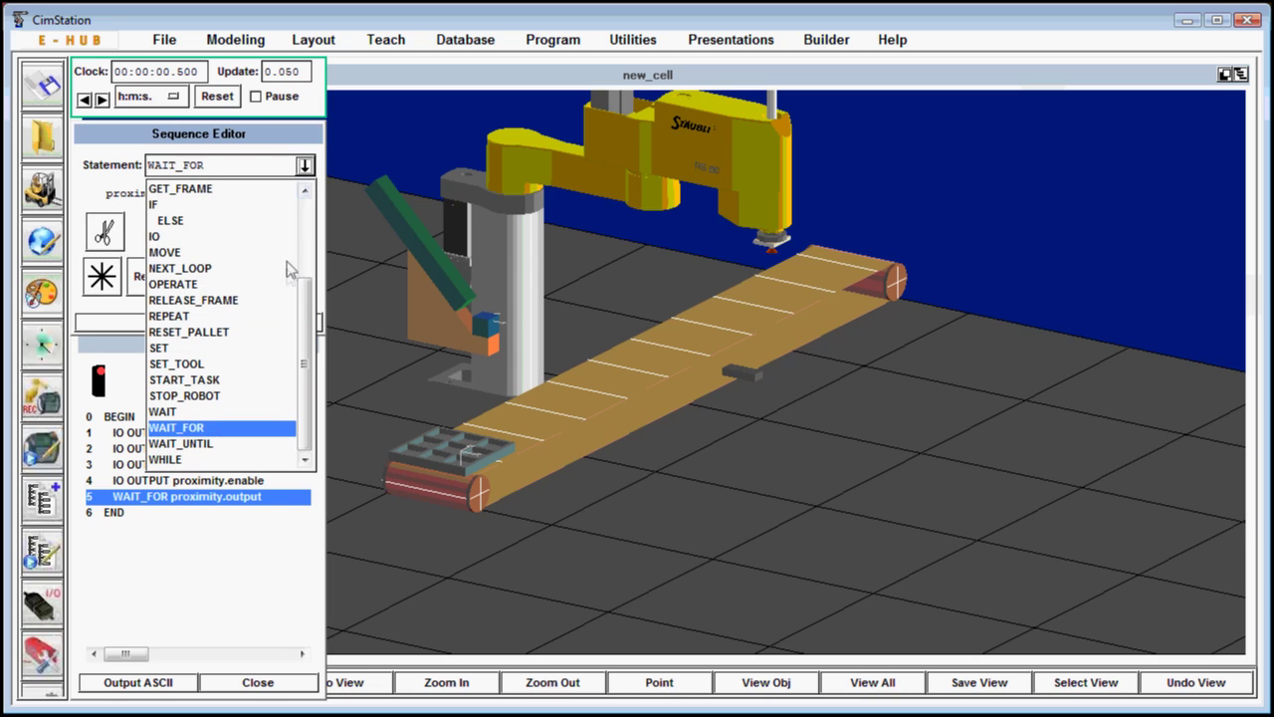
{"action": "left_click", "coordinate": [169, 316]}
{"action": "left_click", "coordinate": [287, 194]}
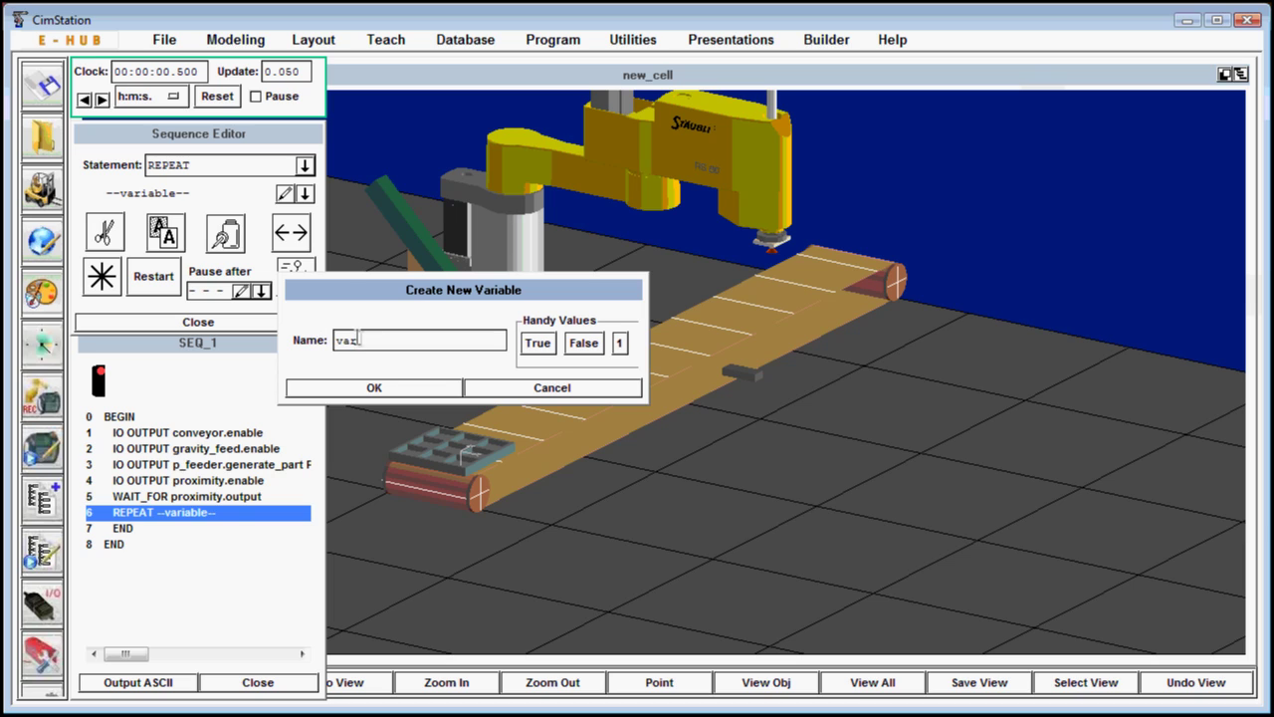
{"action": "left_click", "coordinate": [339, 386]}
- Add MOVE TO pick and MOVE TO place statements inside the loop
{"action": "left_click", "coordinate": [304, 165]}
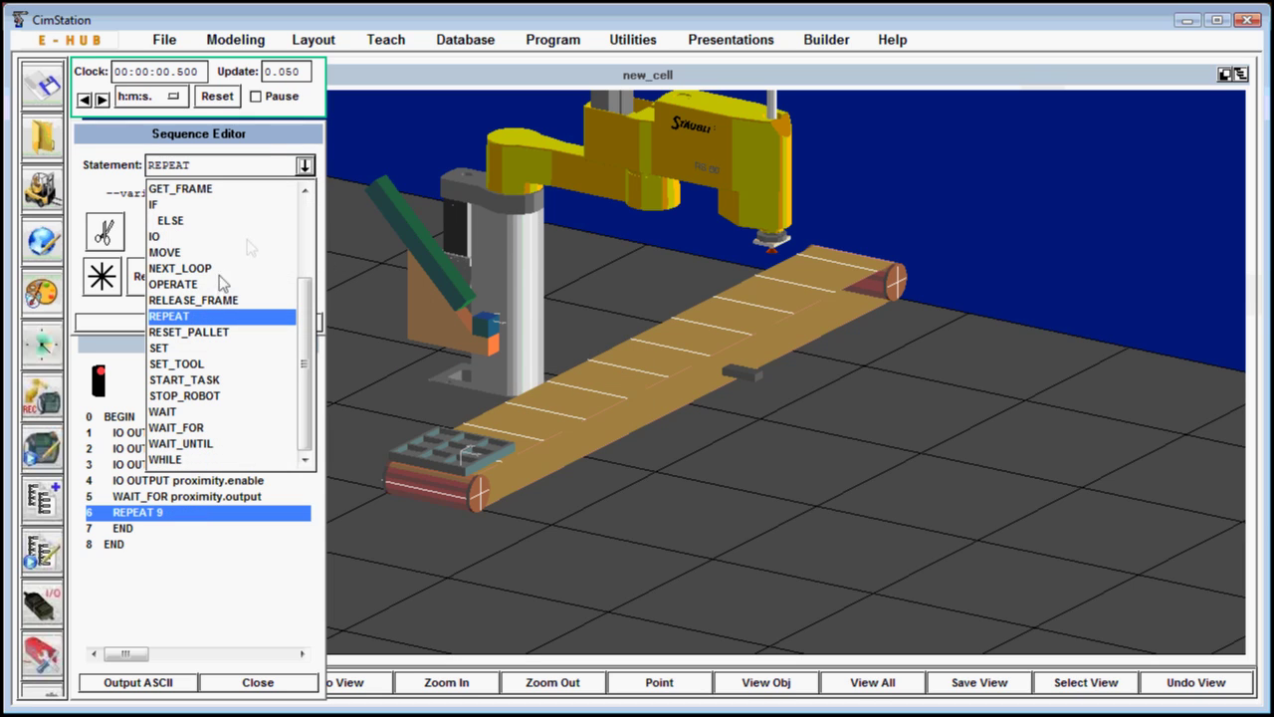
{"action": "left_click", "coordinate": [184, 252]}
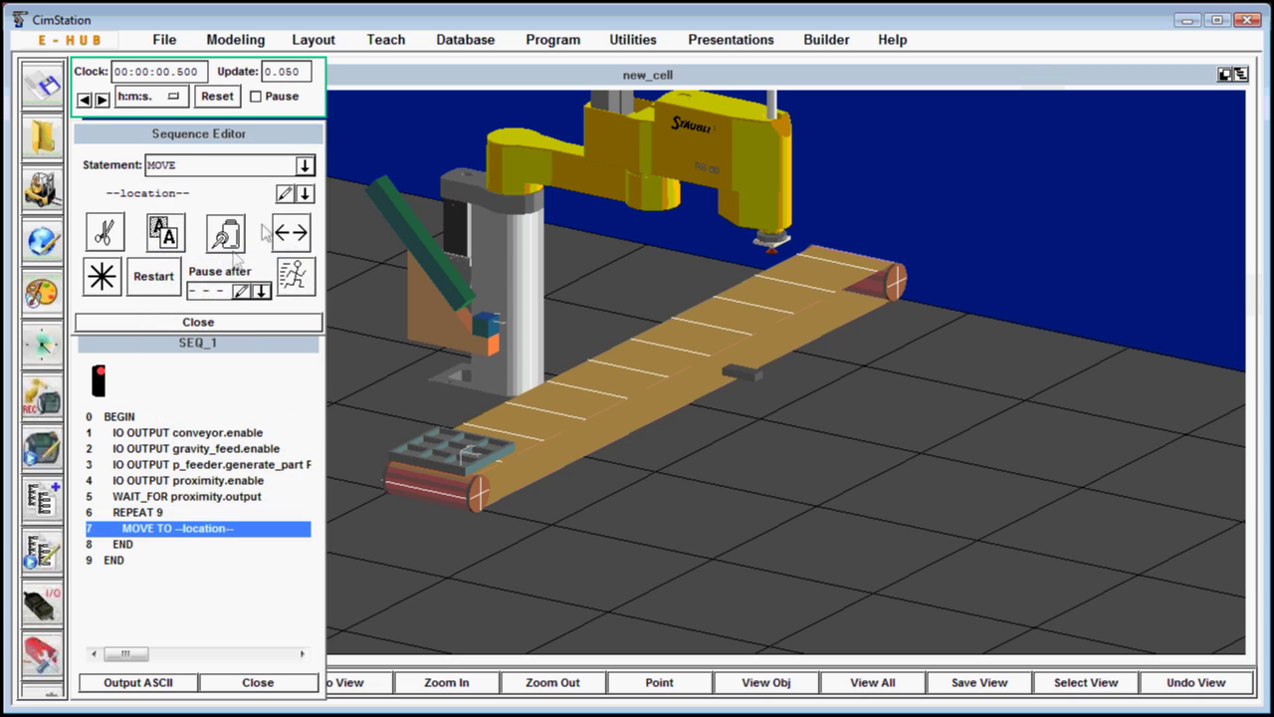
{"action": "left_click", "coordinate": [305, 195]}
{"action": "left_click", "coordinate": [141, 237]}
{"action": "left_click", "coordinate": [304, 165]}
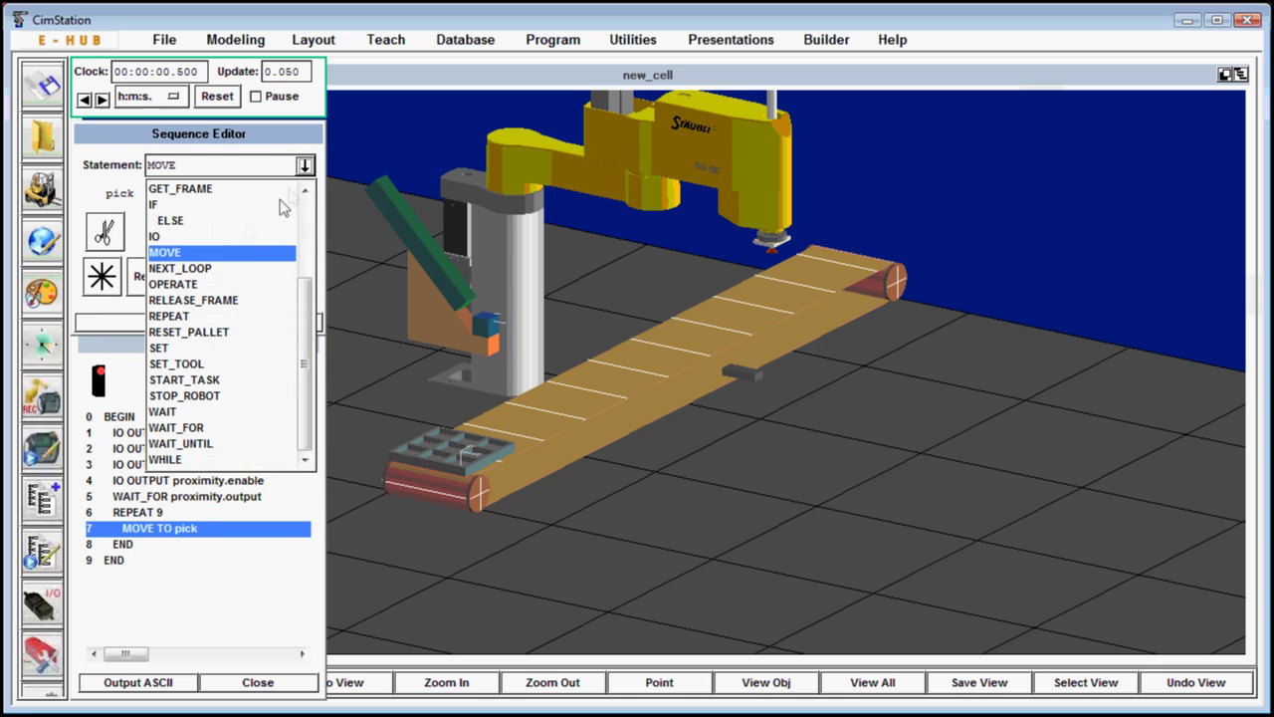
{"action": "left_click", "coordinate": [185, 255]}
{"action": "left_click", "coordinate": [305, 194]}
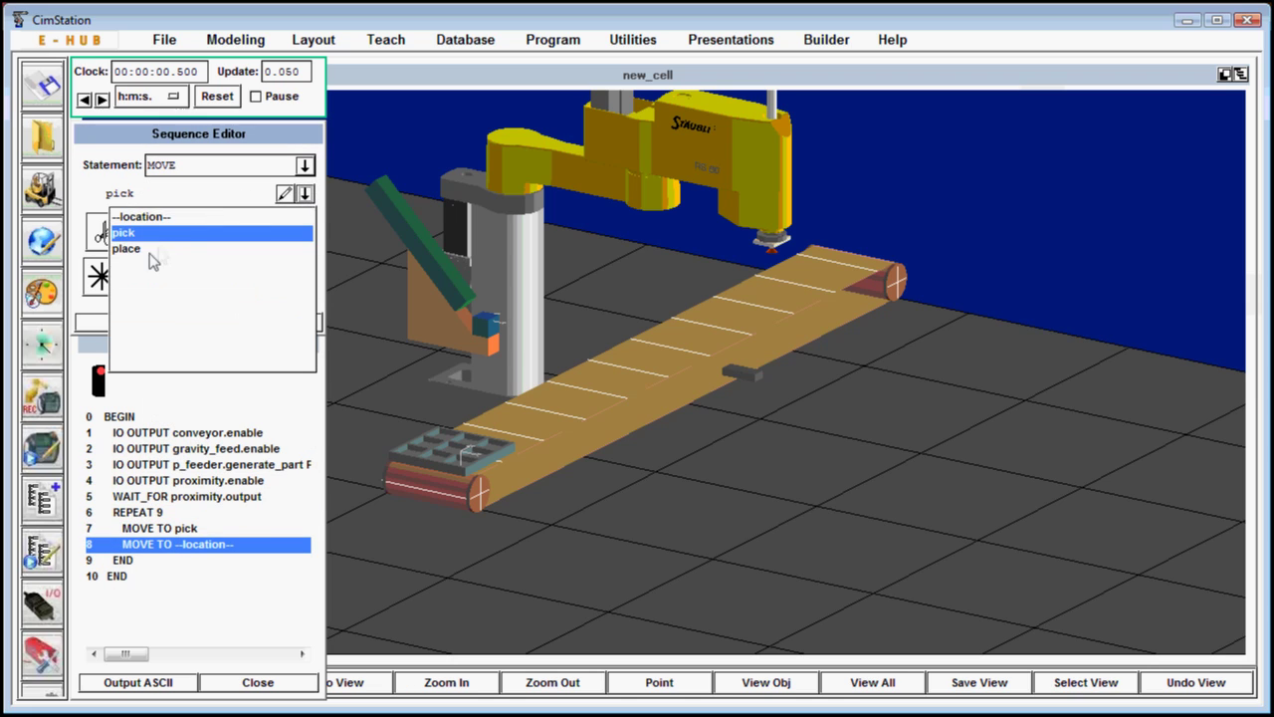
{"action": "left_click", "coordinate": [150, 253]}
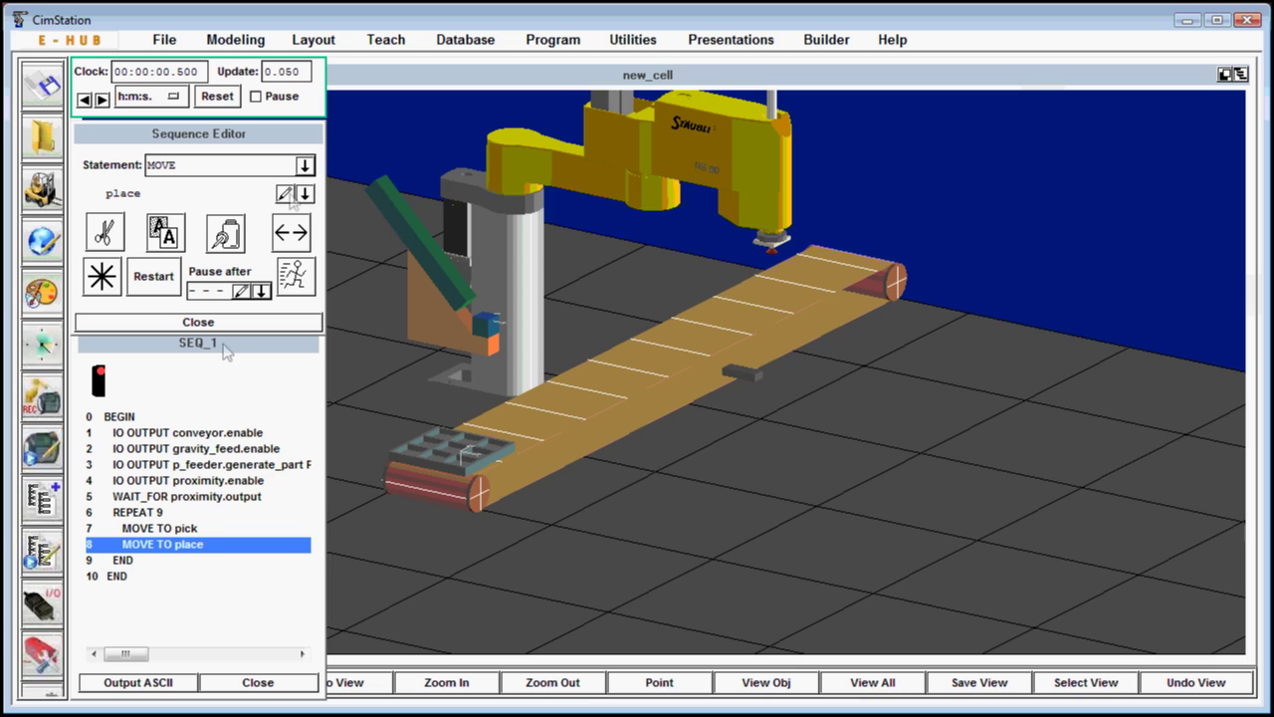
- Run SEQ_1 from the BEGIN line and adjust the view to follow the robot
{"action": "left_click", "coordinate": [145, 418]}
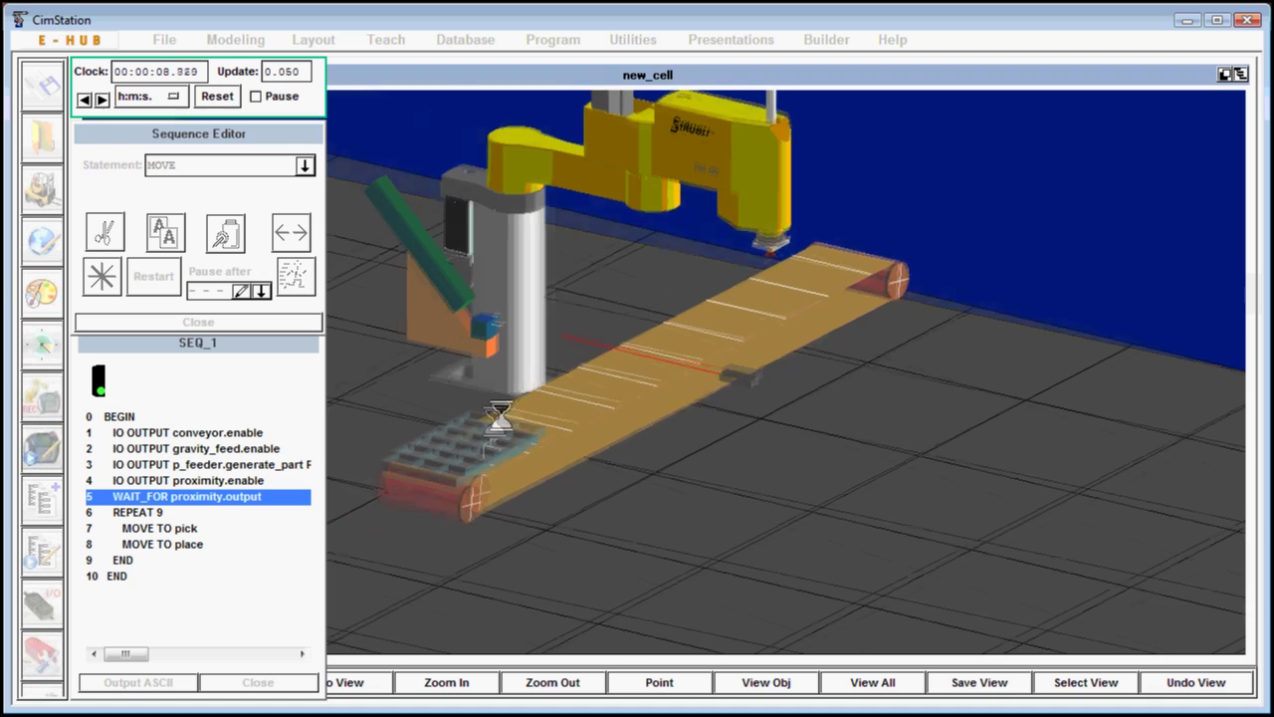
{"action": "left_click_drag", "start_coordinate": [432, 482], "coordinate": [548, 395]}
{"action": "left_click_drag", "start_coordinate": [548, 396], "coordinate": [627, 520]}
{"action": "left_click_drag", "start_coordinate": [760, 457], "coordinate": [811, 391]}
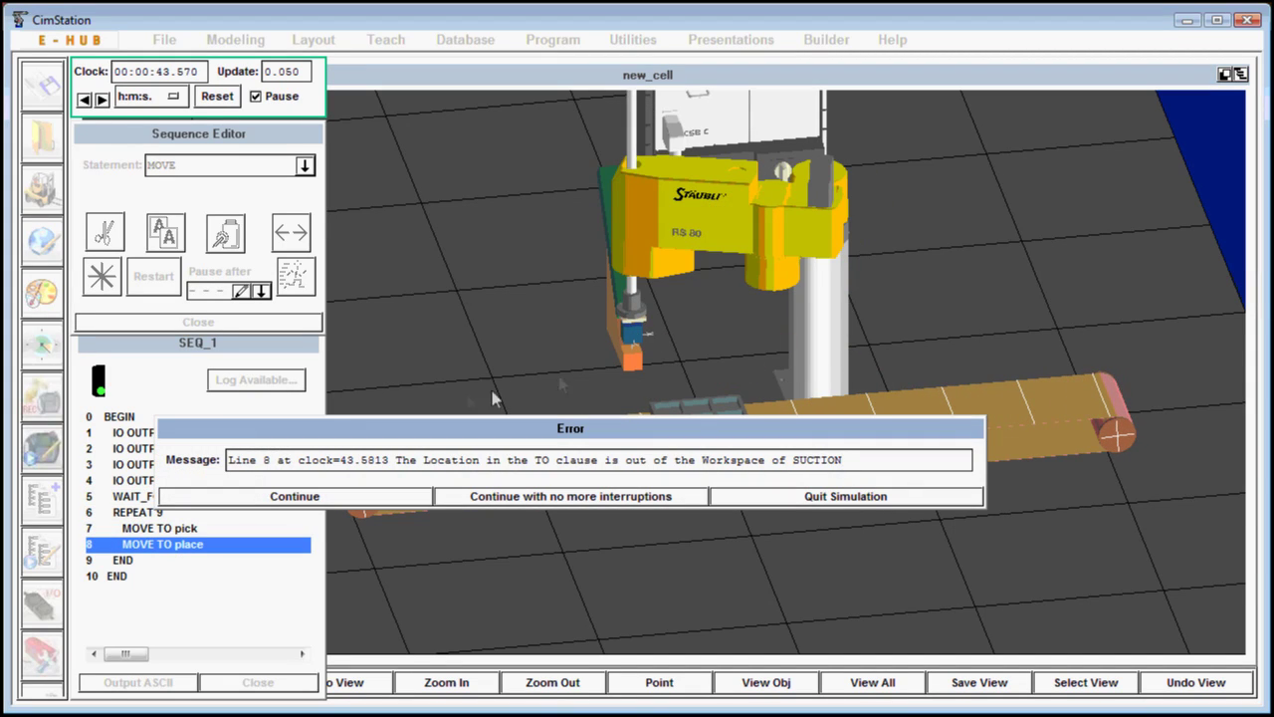
- Continue past each 'Goal out of work envelope' error until the run reaches END
{"action": "left_click", "coordinate": [401, 497]}
{"action": "left_click", "coordinate": [400, 495]}
{"action": "left_click", "coordinate": [401, 496]}
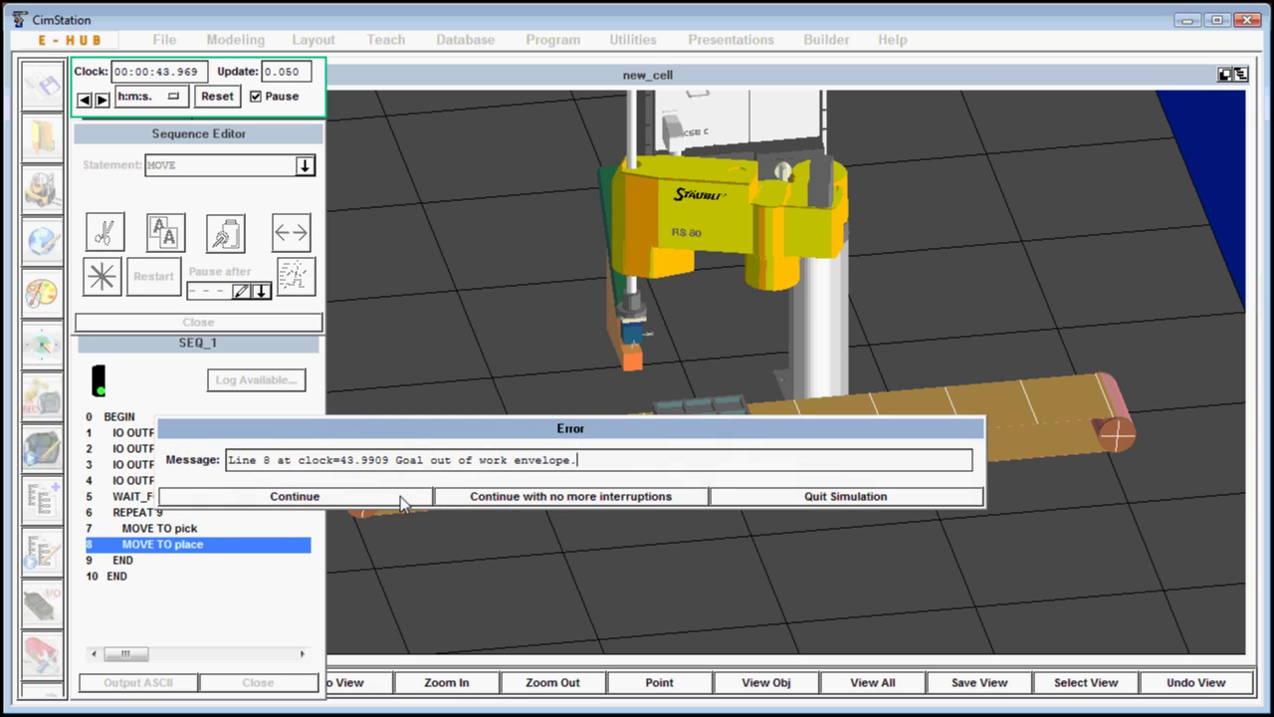
{"action": "left_click", "coordinate": [400, 496]}
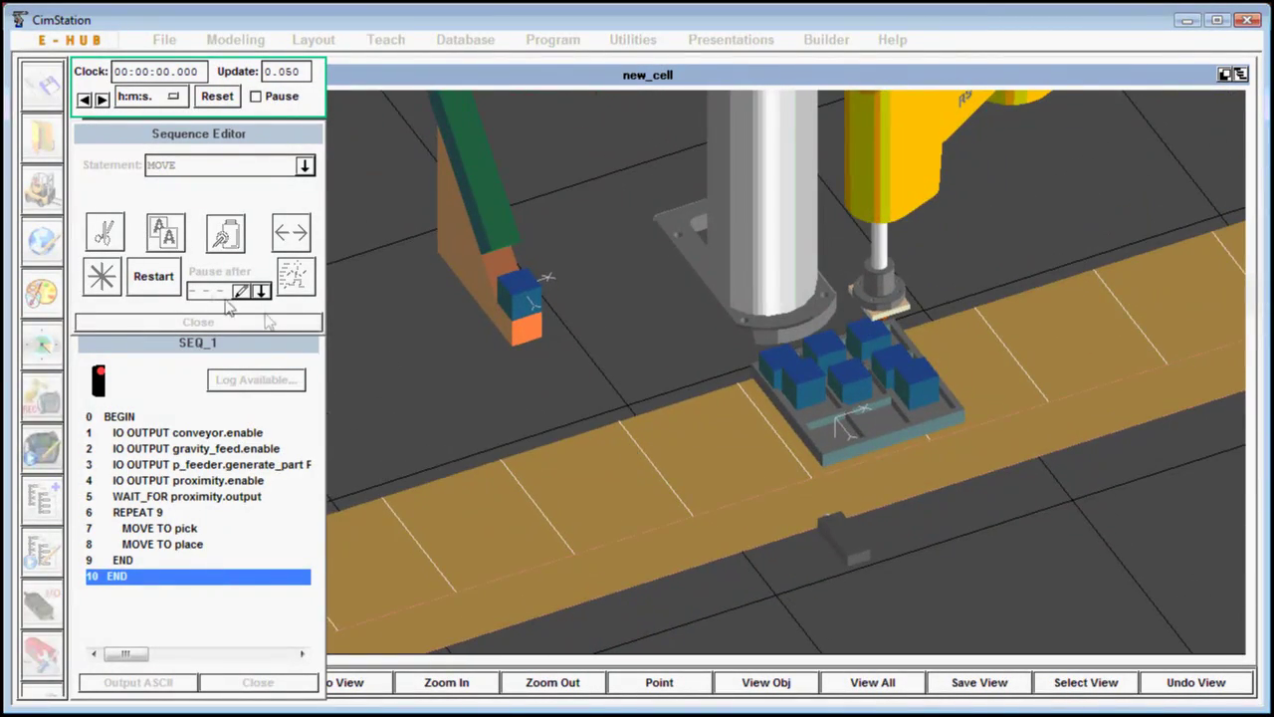
- Clear the simulation error log, close the Sequence Editor and zoom out over the conveyor
{"action": "left_click", "coordinate": [155, 277]}
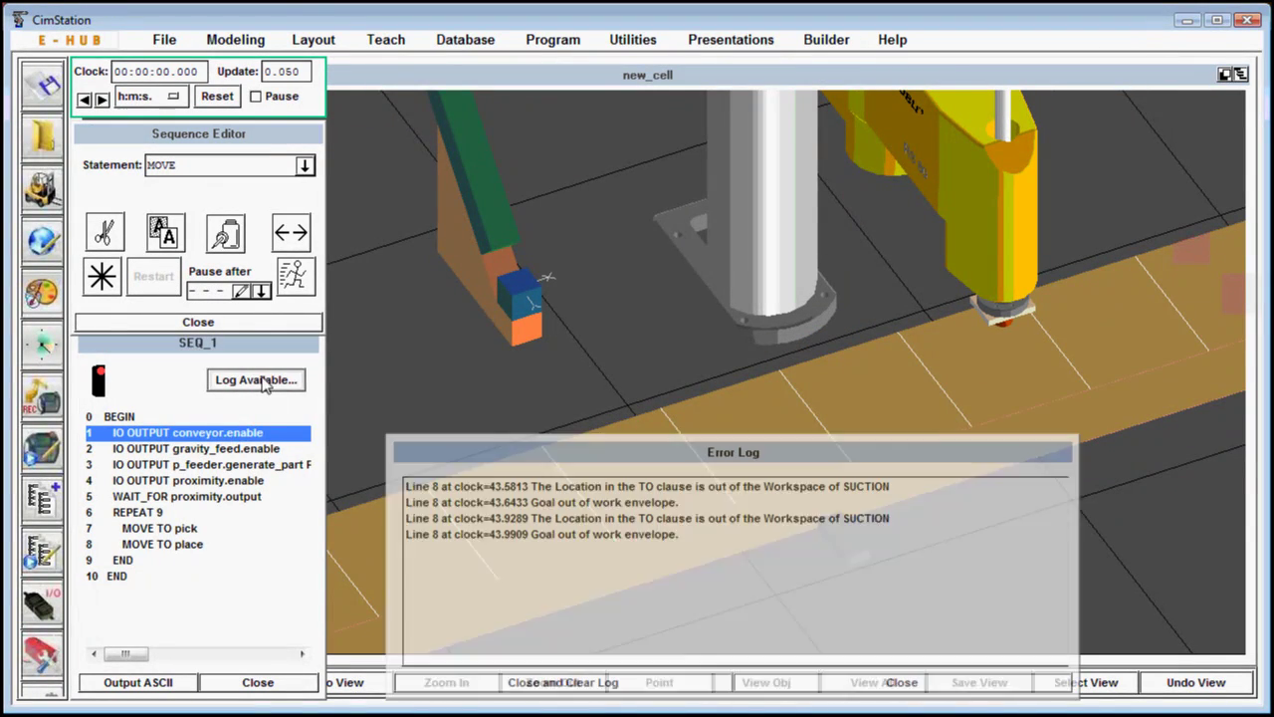
{"action": "left_click", "coordinate": [563, 683]}
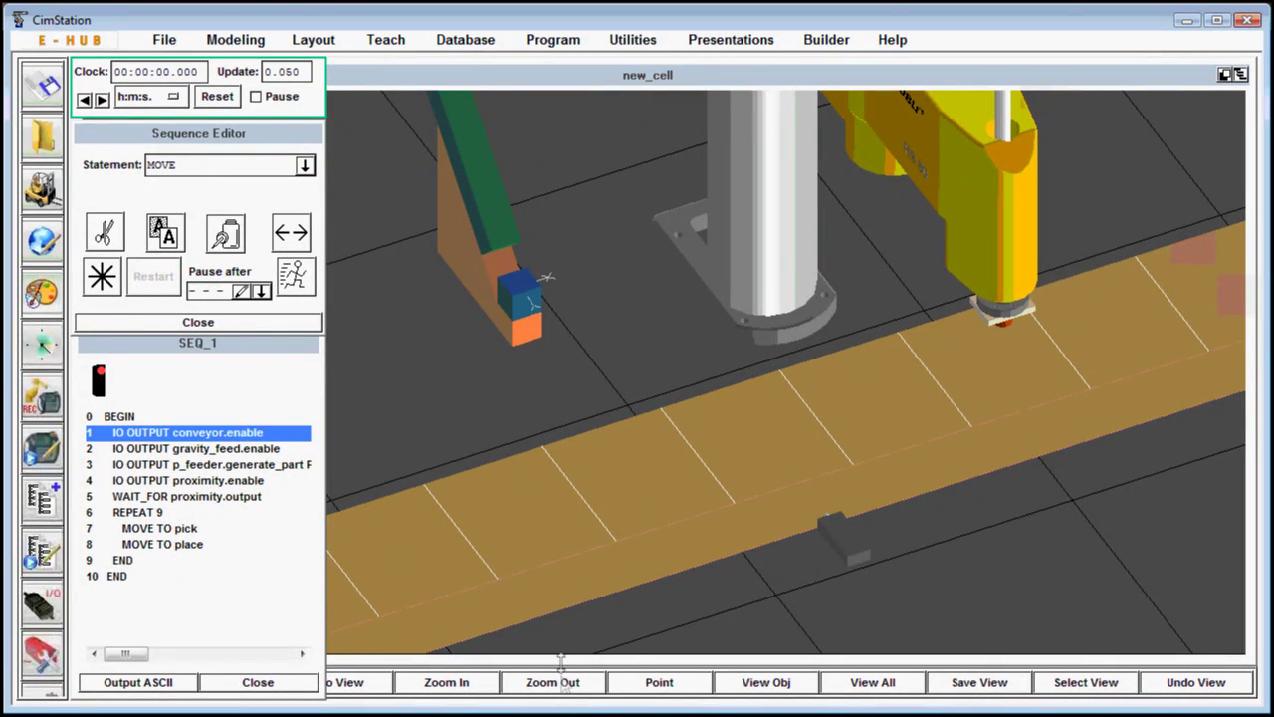
{"action": "left_click", "coordinate": [302, 687]}
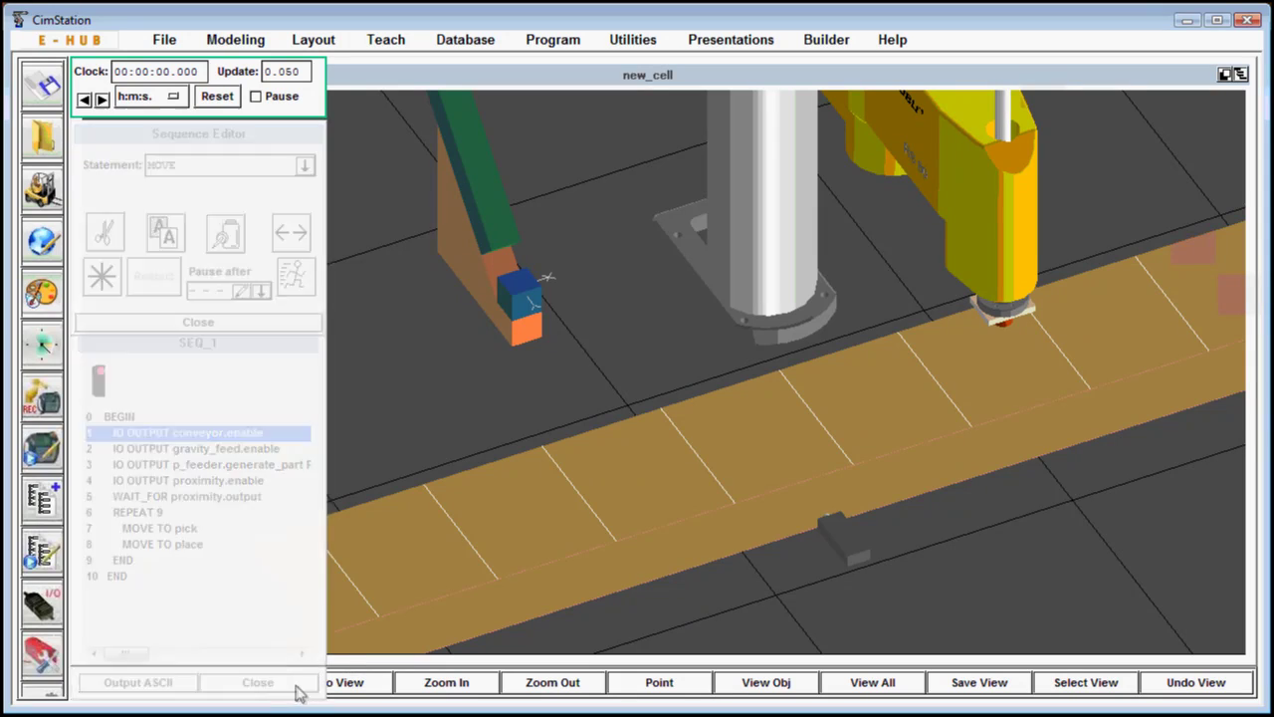
{"action": "left_click", "coordinate": [143, 681]}
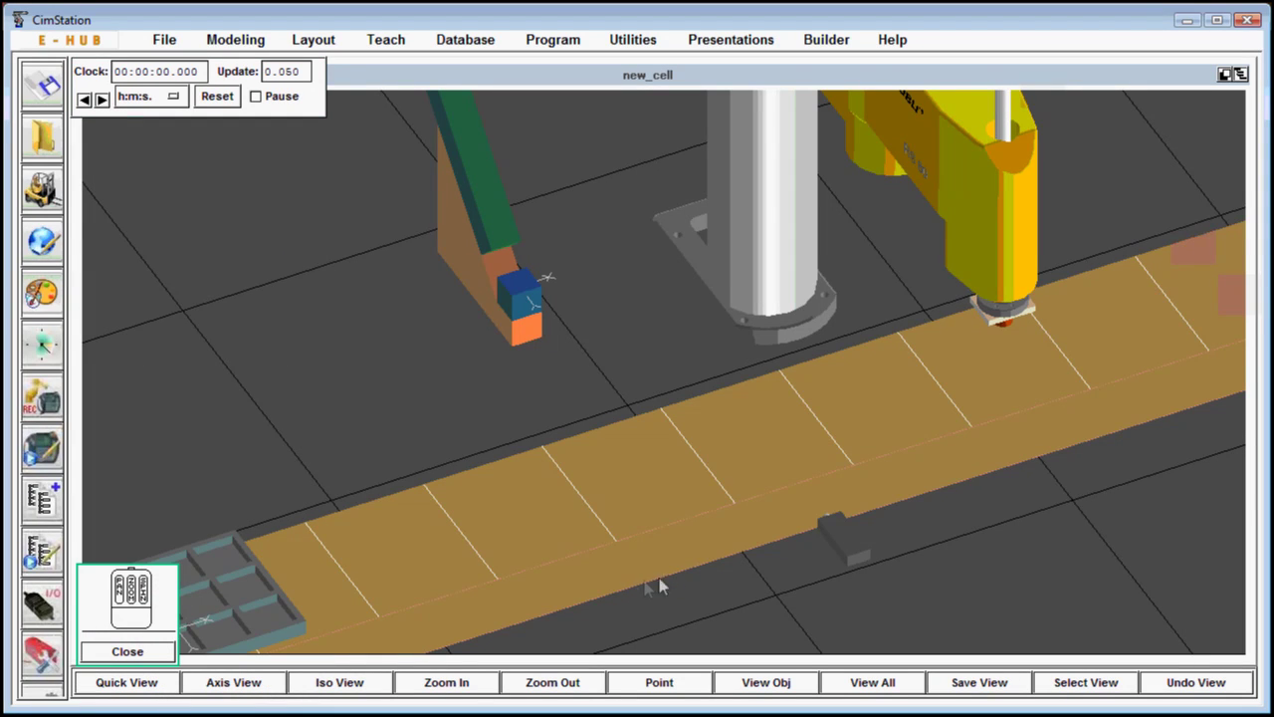
{"action": "left_click_drag", "start_coordinate": [659, 577], "coordinate": [697, 440]}
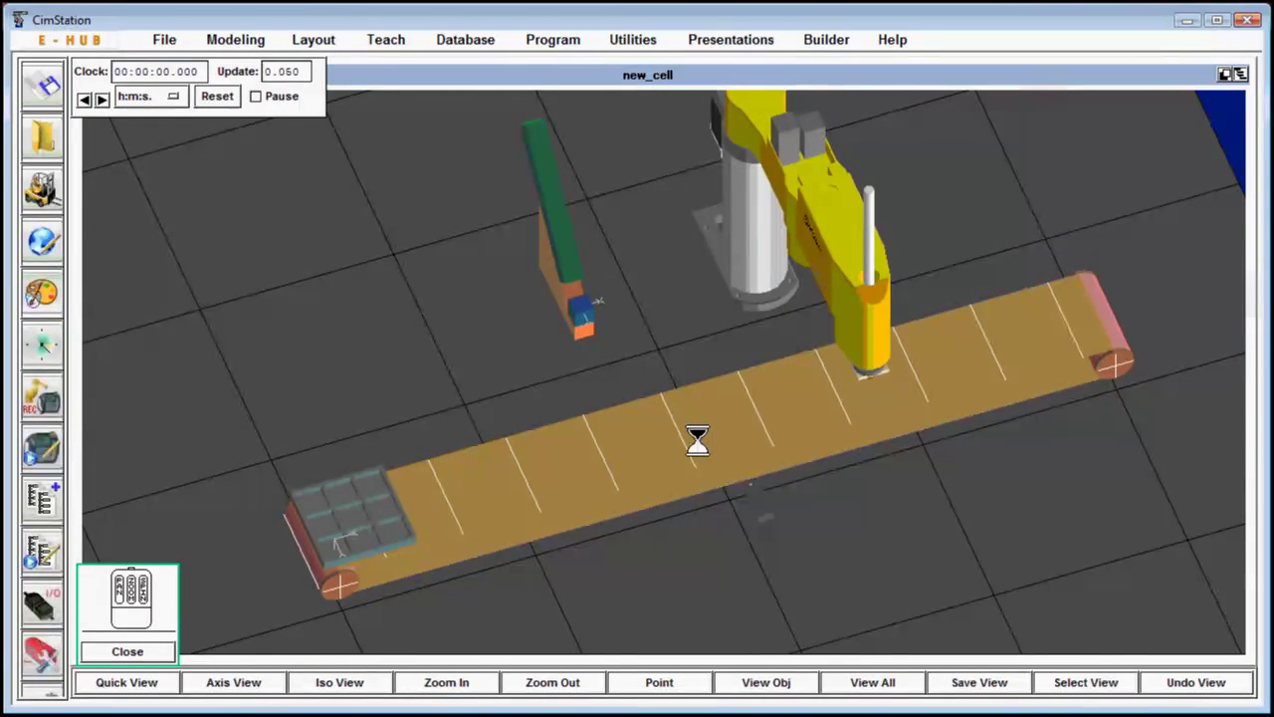
- Move STAUBLI_RS80_400F_CS8 in the XY plane closer along the conveyor
{"action": "left_click", "coordinate": [42, 196]}
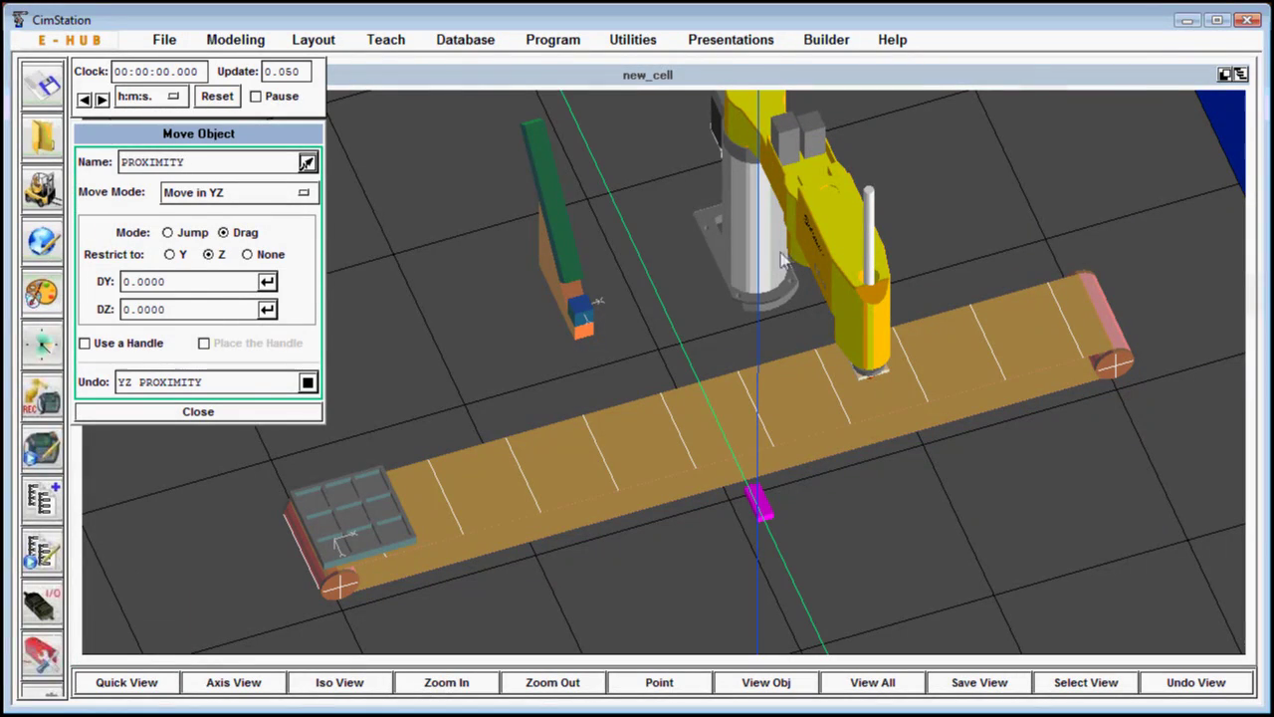
{"action": "left_click", "coordinate": [307, 163]}
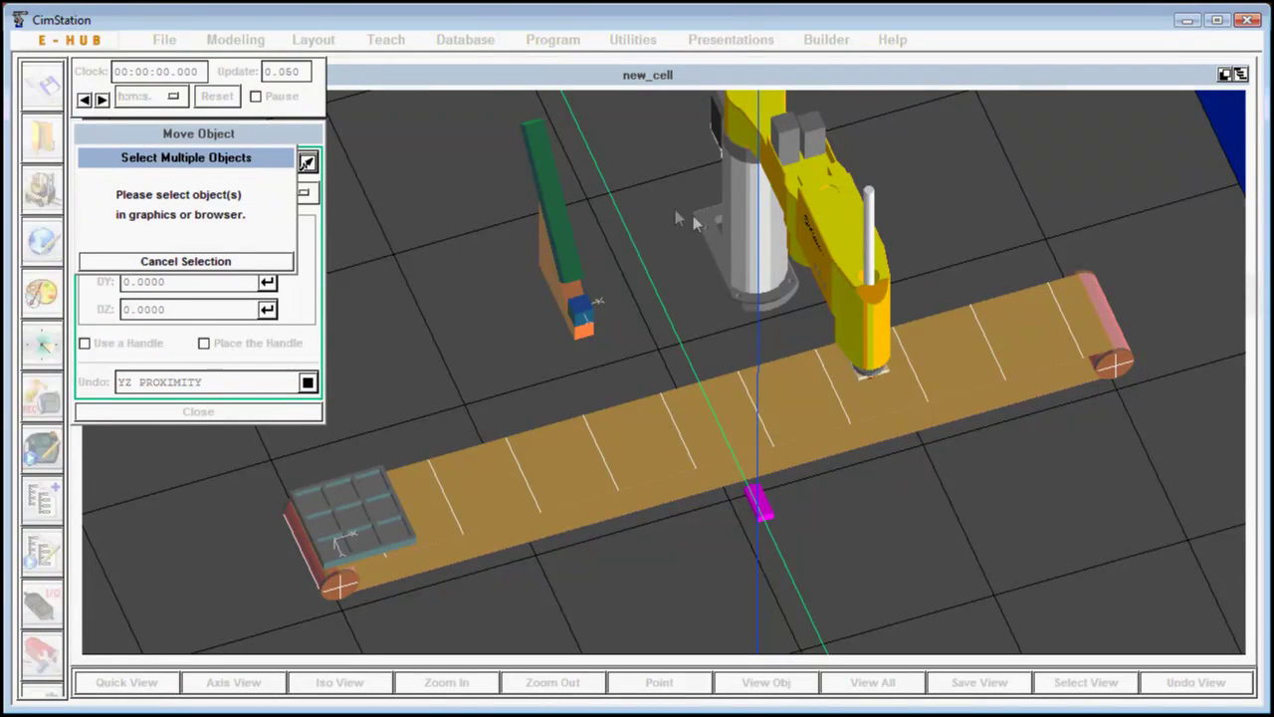
{"action": "left_click", "coordinate": [742, 231]}
{"action": "left_click", "coordinate": [761, 176]}
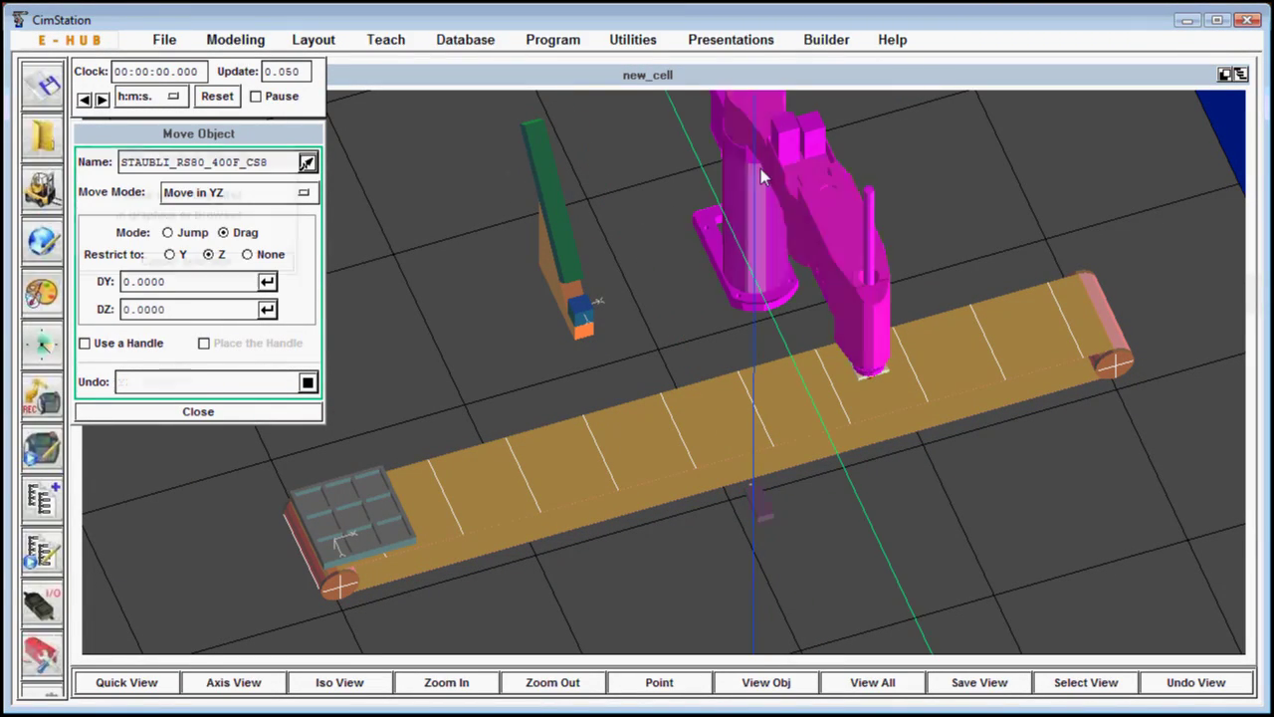
{"action": "left_click", "coordinate": [264, 192]}
{"action": "left_click", "coordinate": [239, 192]}
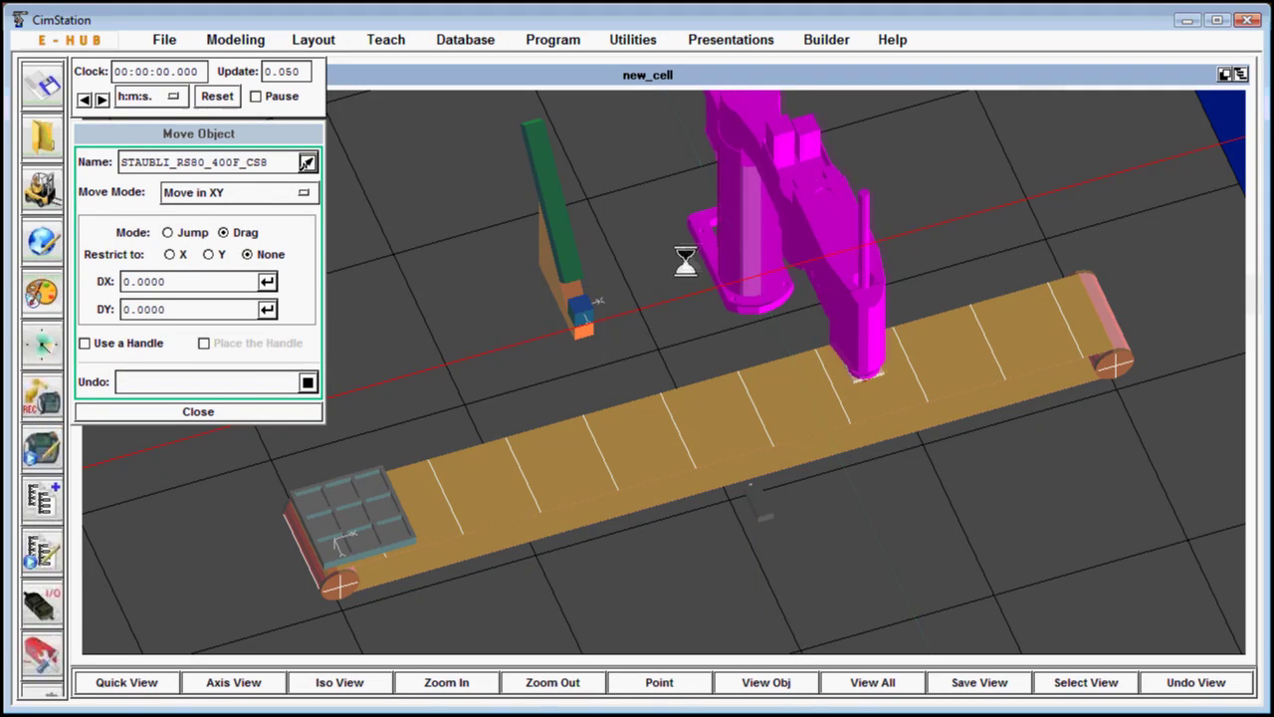
{"action": "left_click_drag", "start_coordinate": [685, 260], "coordinate": [658, 276]}
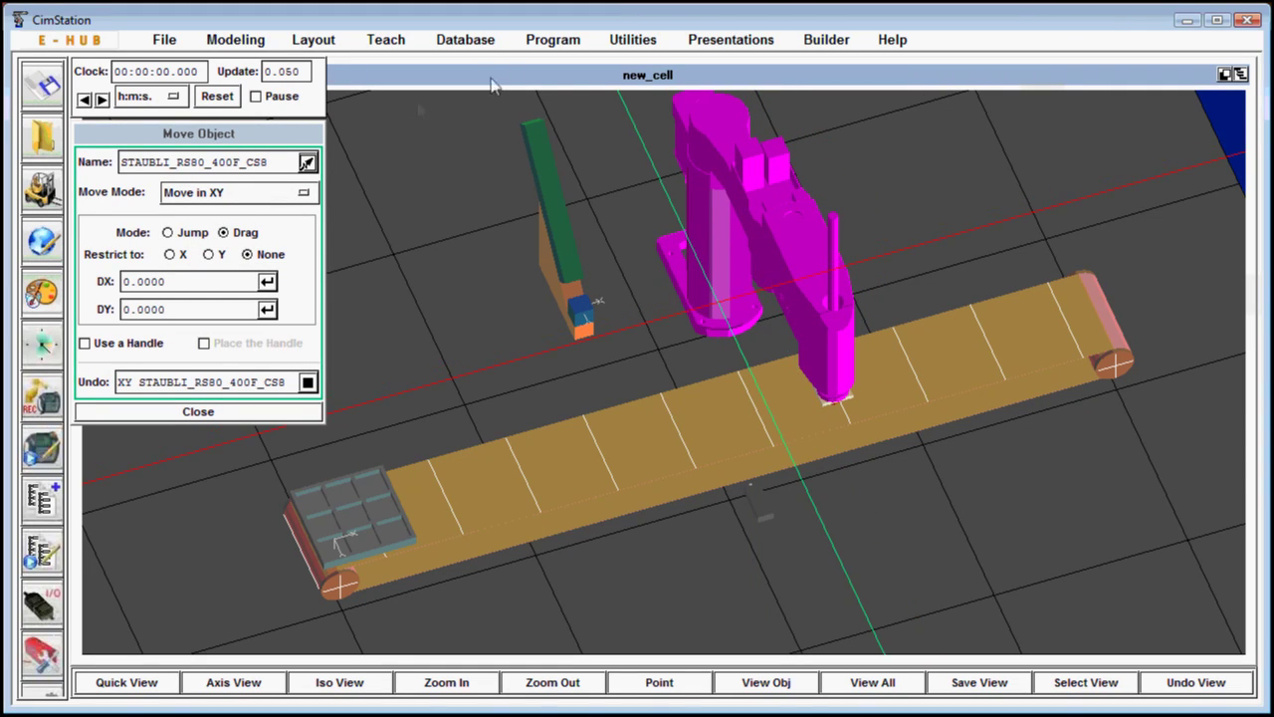
{"action": "left_click", "coordinate": [550, 48]}
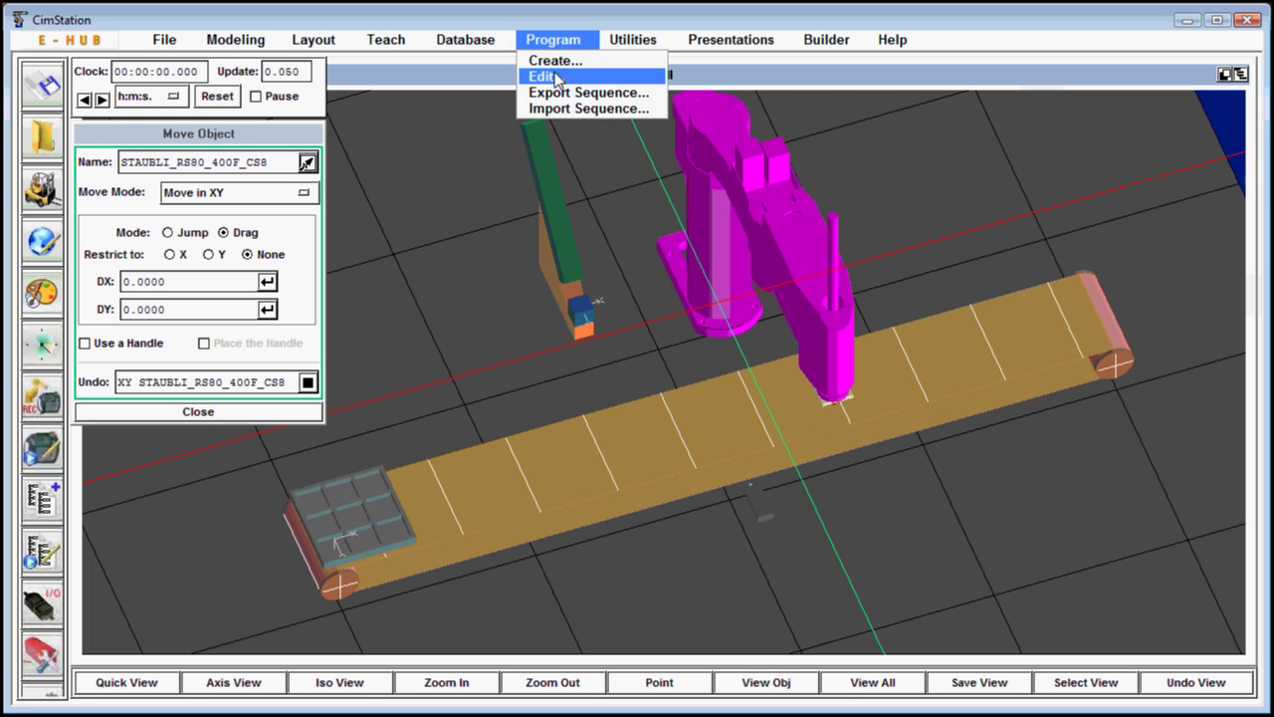
- Rerun SEQ_1 with the relocated robot, then restart once the pallet holds nine blocks
{"action": "left_click", "coordinate": [553, 74]}
{"action": "left_click", "coordinate": [288, 317]}
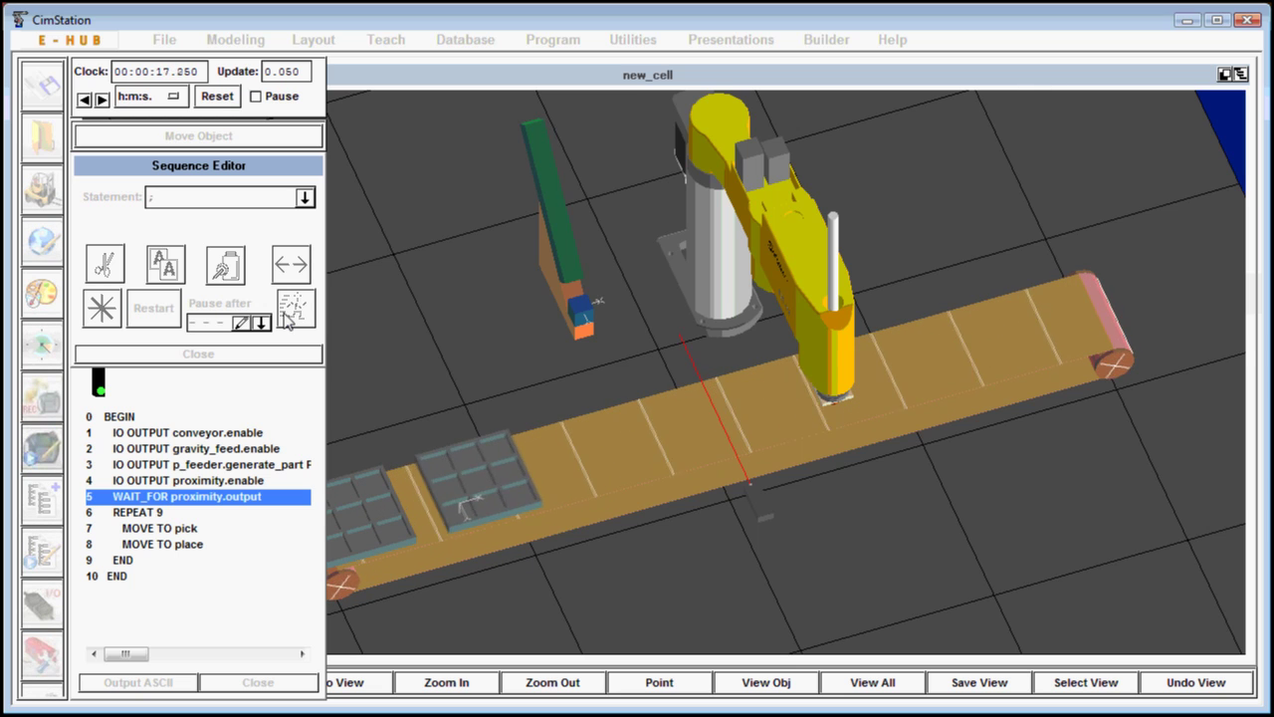
{"action": "middle_click_drag", "start_coordinate": [669, 353], "coordinate": [775, 372]}
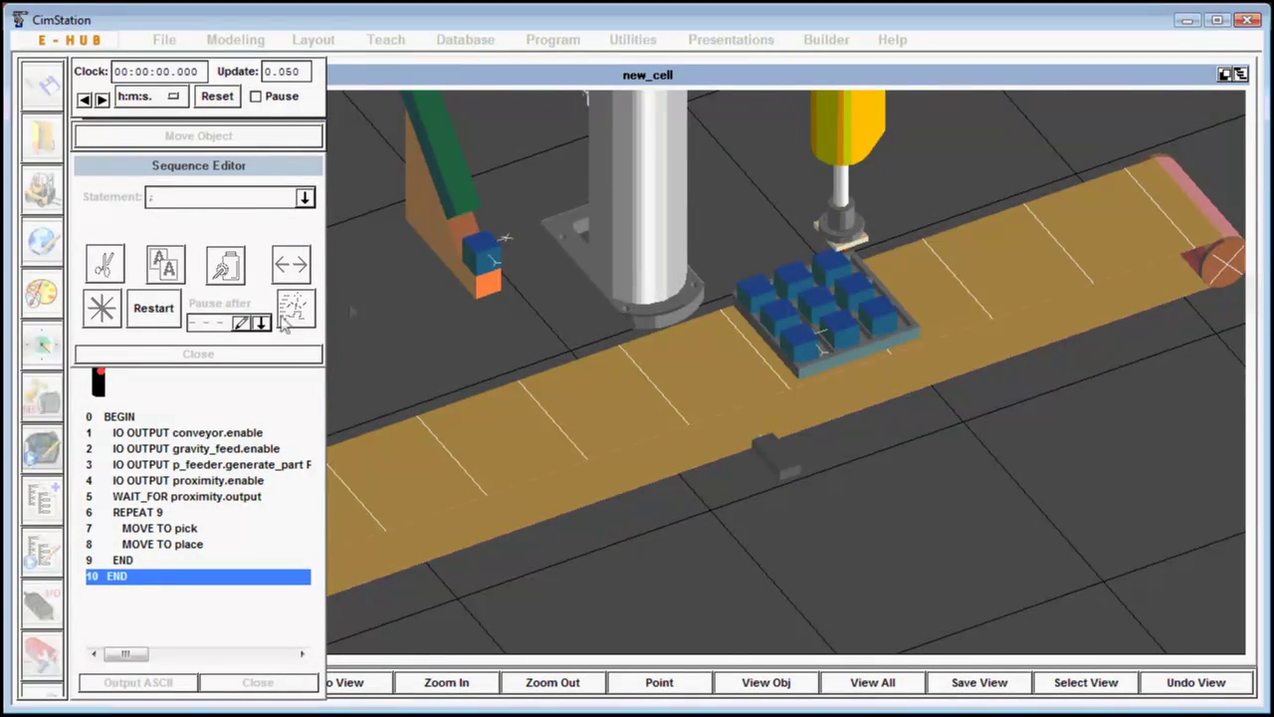
{"action": "left_click", "coordinate": [155, 308]}
{"action": "left_click", "coordinate": [465, 39]}
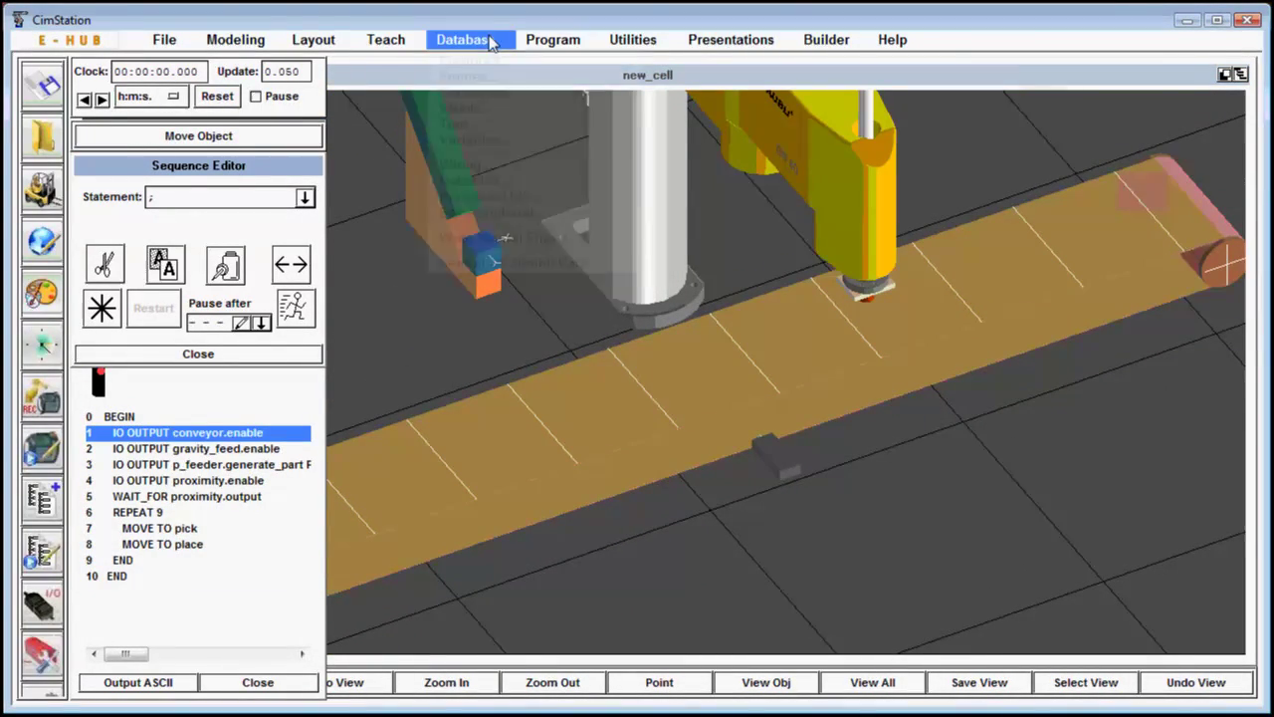
{"action": "left_click", "coordinate": [489, 57]}
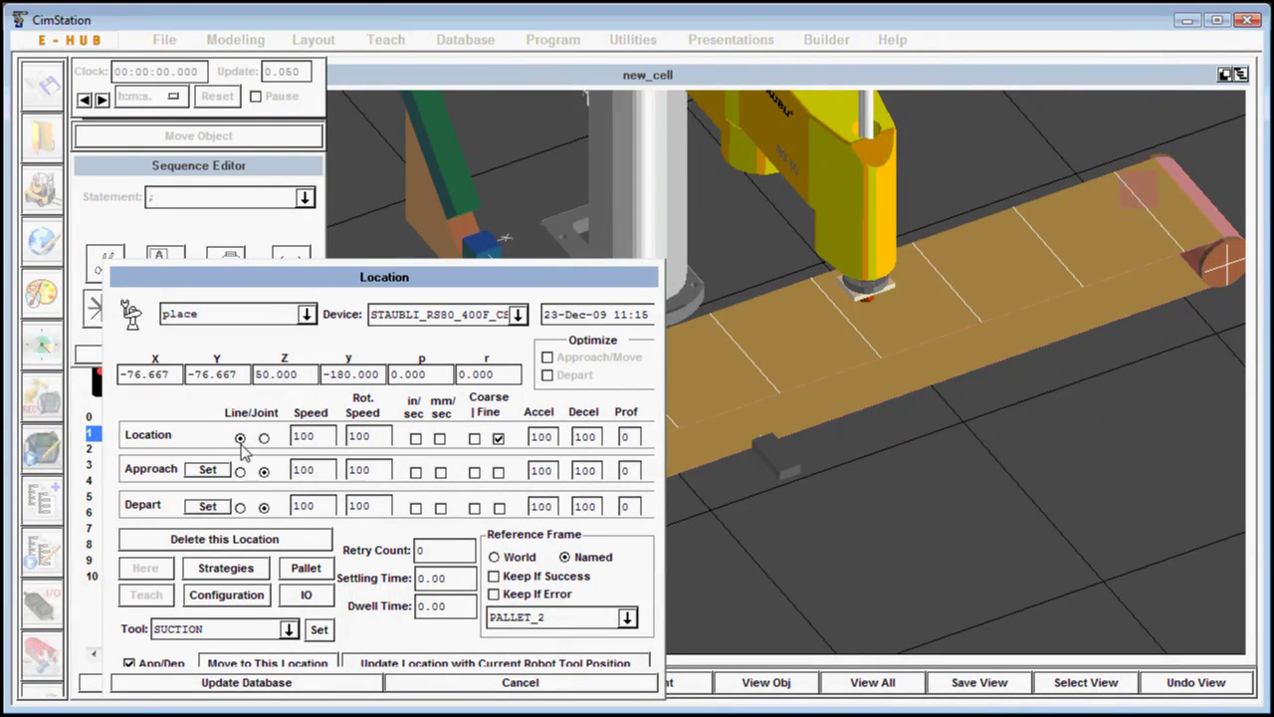
- Update the database with the place location, rerun SEQ_1 to END, and reset the clock
{"action": "left_click", "coordinate": [244, 683]}
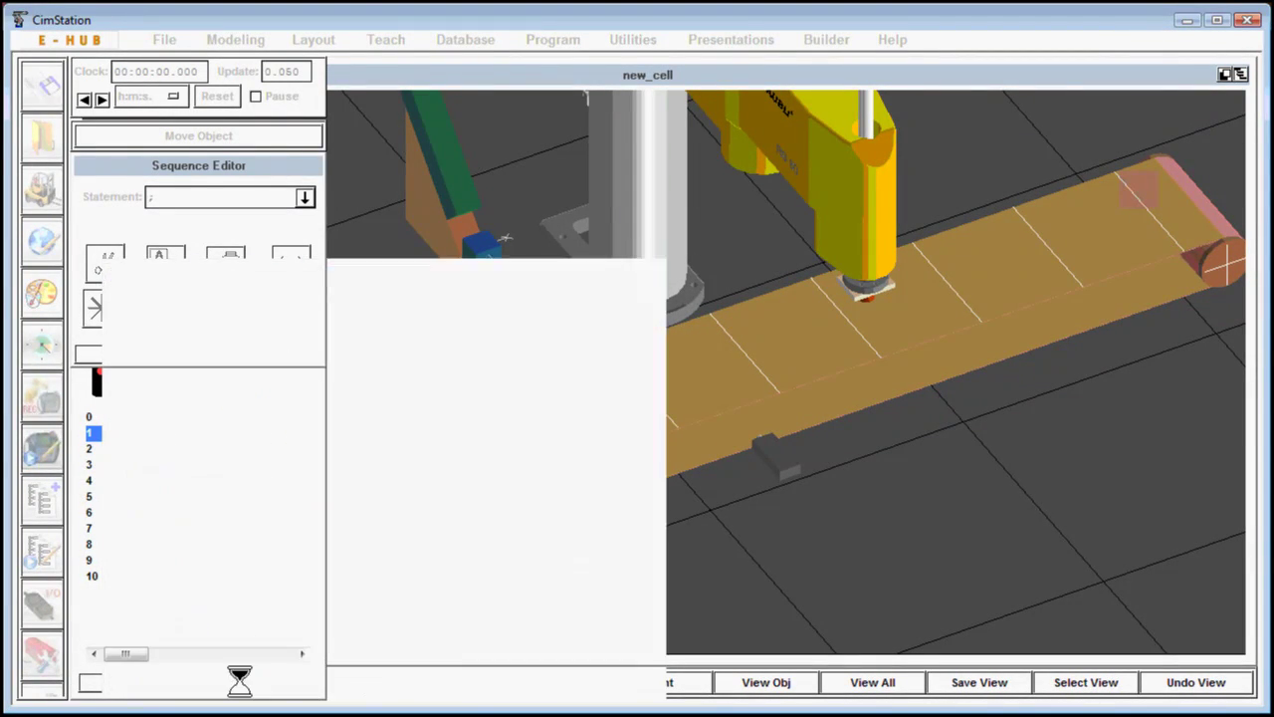
{"action": "left_click", "coordinate": [294, 308]}
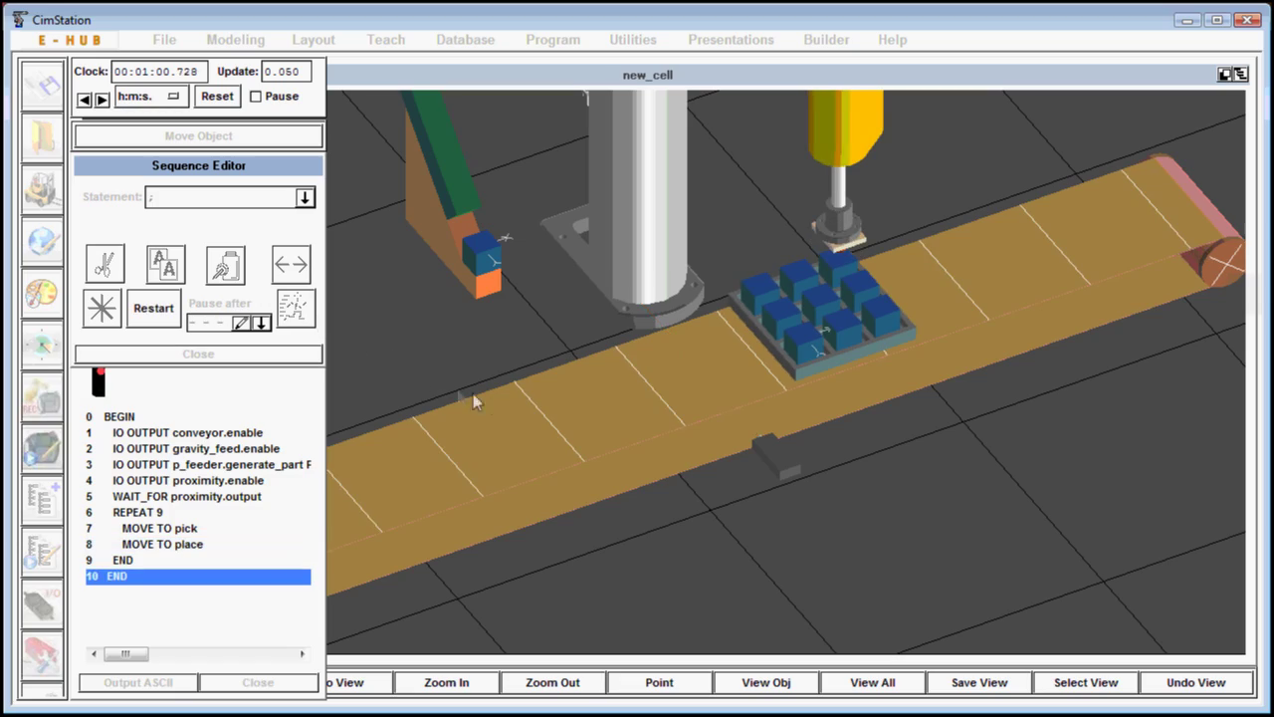
{"action": "left_click", "coordinate": [160, 309]}
- Bring up Save As for the cell in the moving_pallet project directory
{"action": "left_click", "coordinate": [165, 39]}
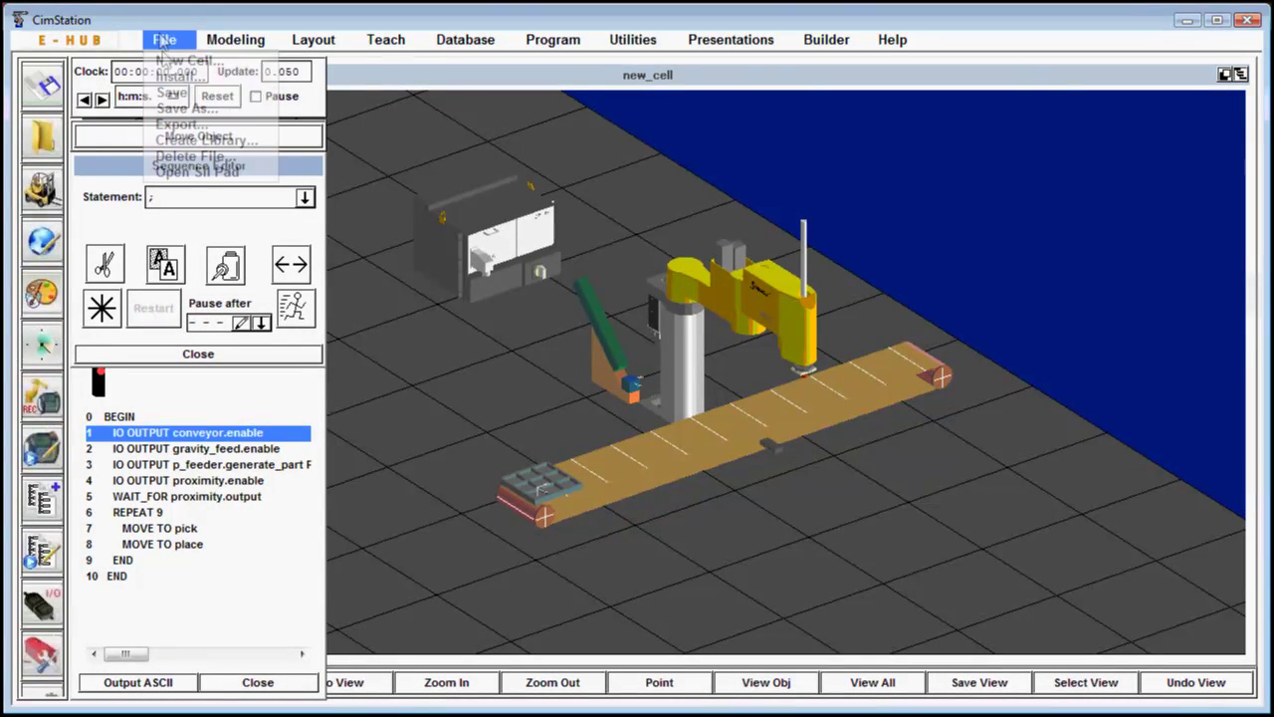
{"action": "left_click", "coordinate": [185, 102]}
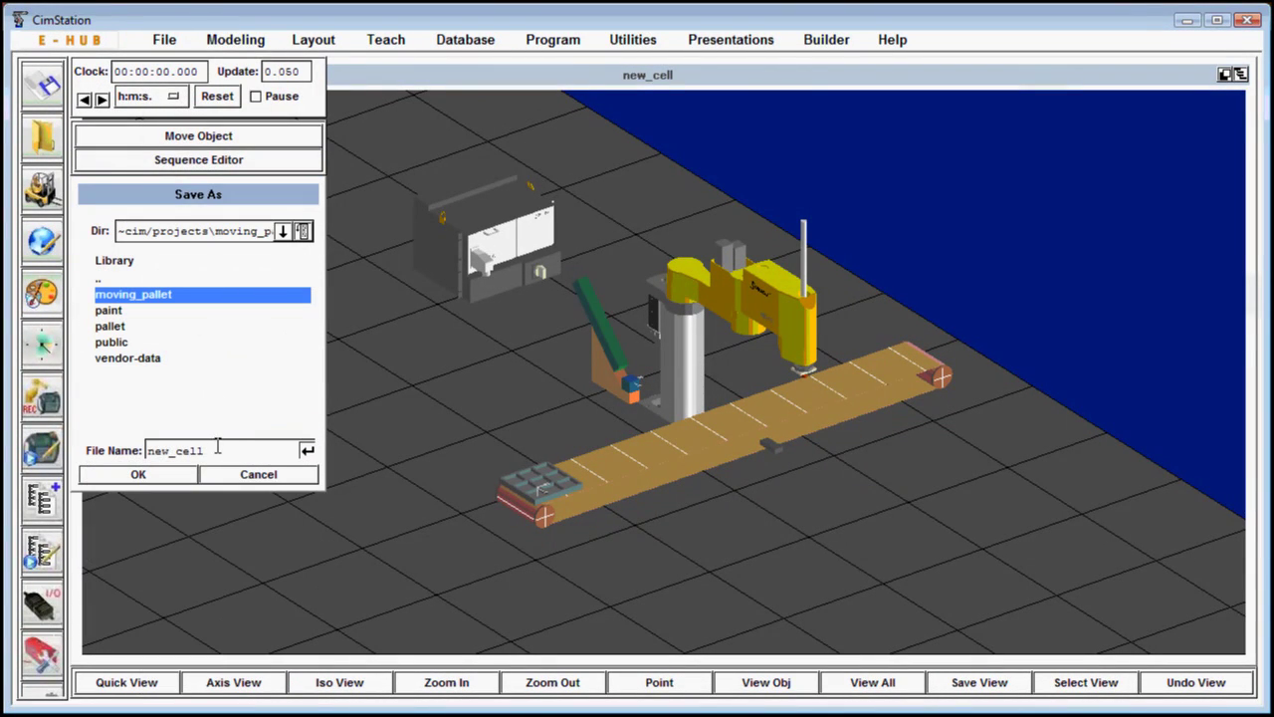